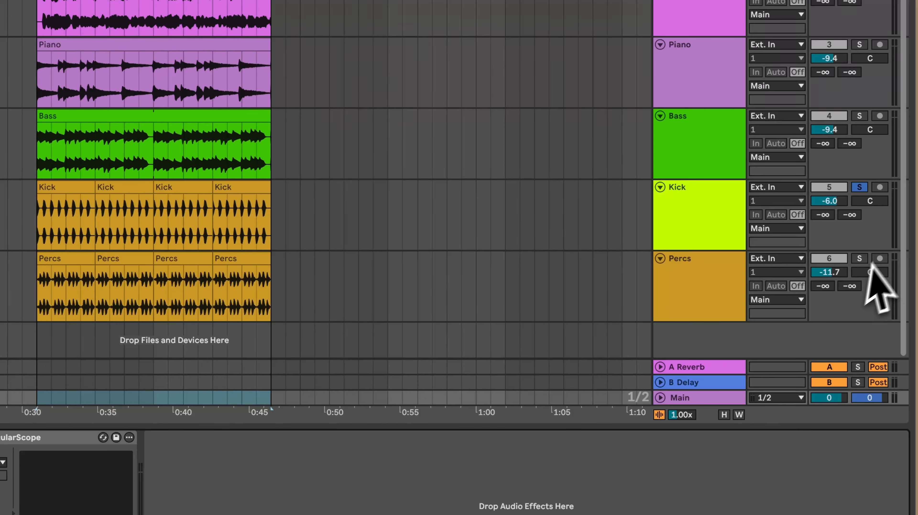
Turn off the Kick track's solo, show the Main track's devices and play the full mix.
click(859, 187)
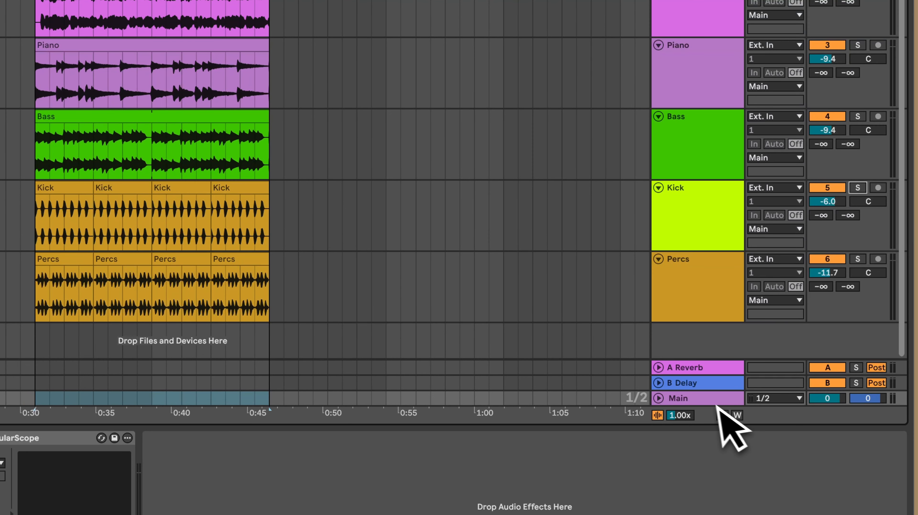
click(710, 398)
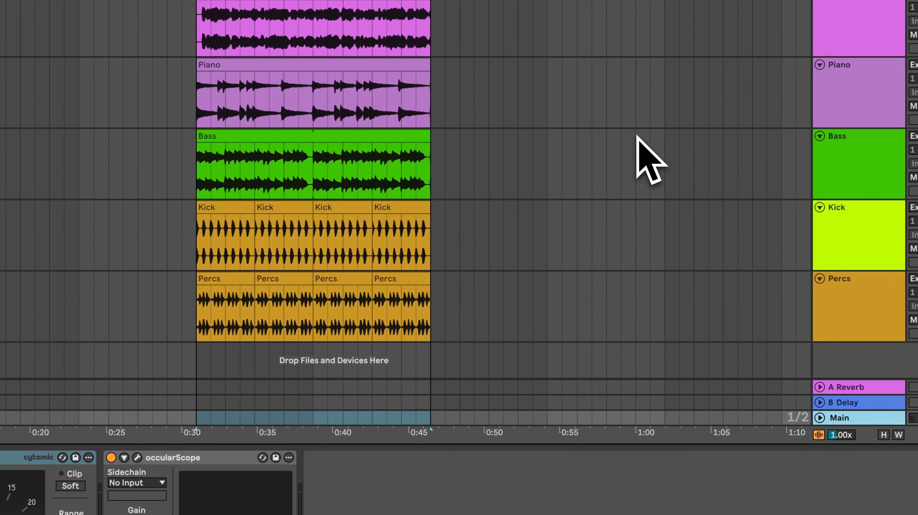
key(space)
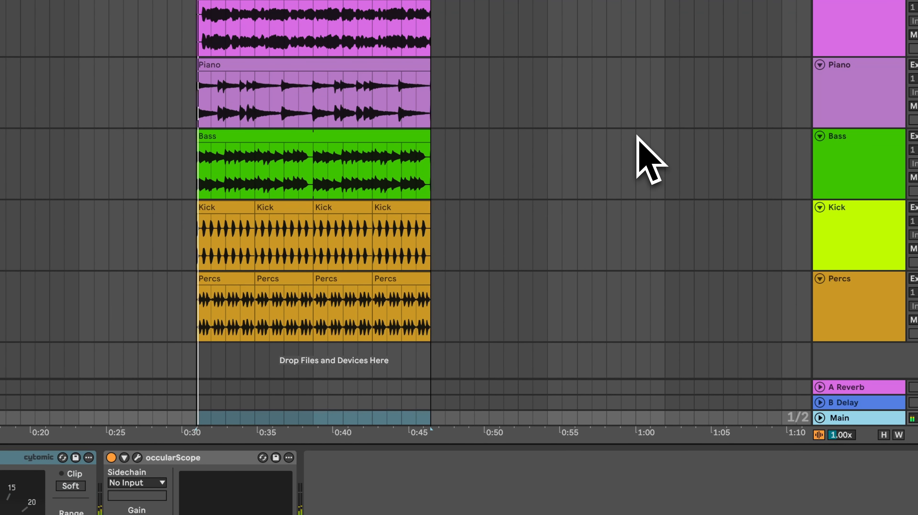
click(128, 464)
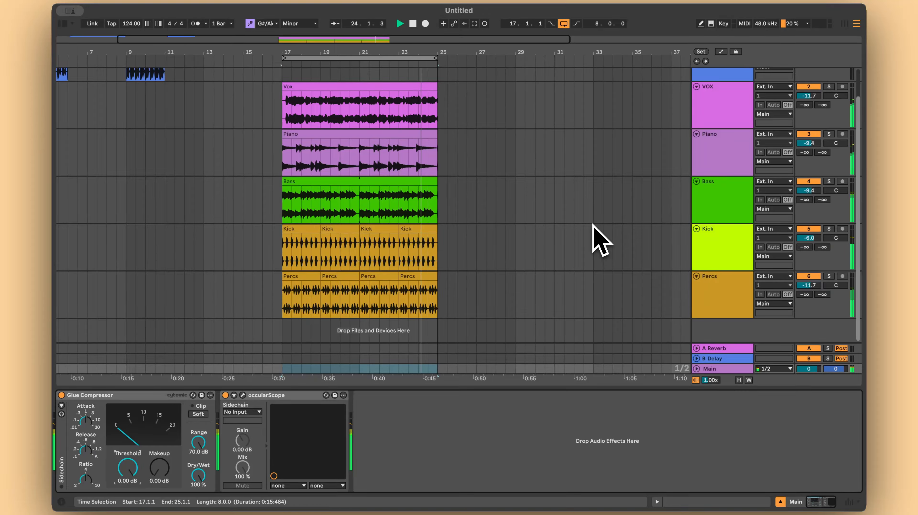
Inspect the VOX, Piano, Bass, Kick and Percs tracks one after another to check their device chains.
click(723, 101)
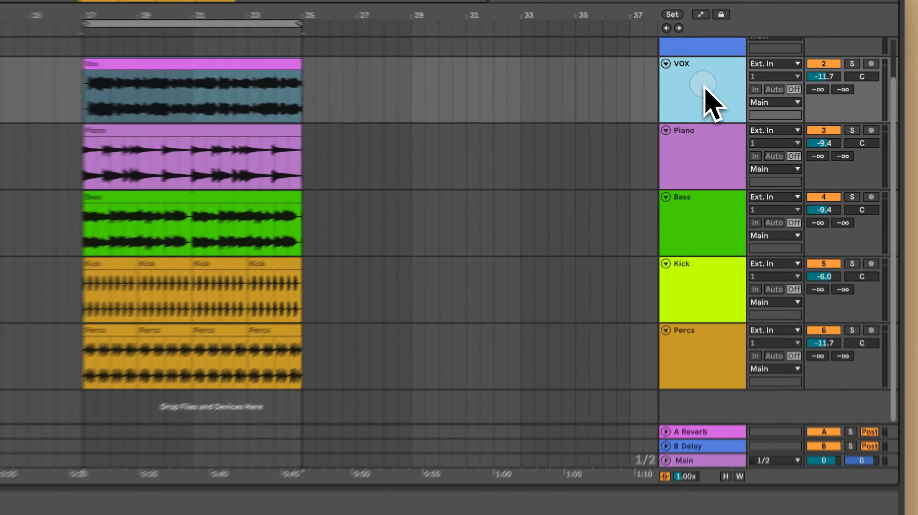
click(702, 165)
click(703, 227)
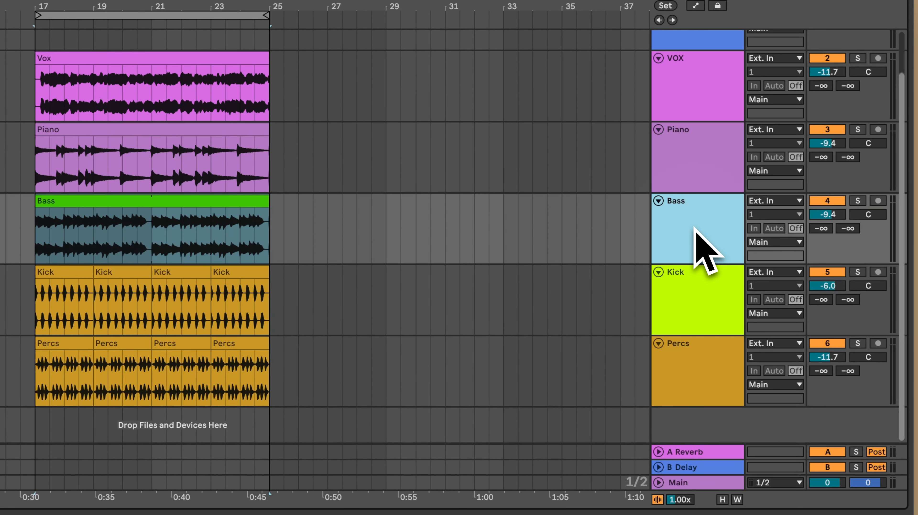
click(687, 307)
click(687, 380)
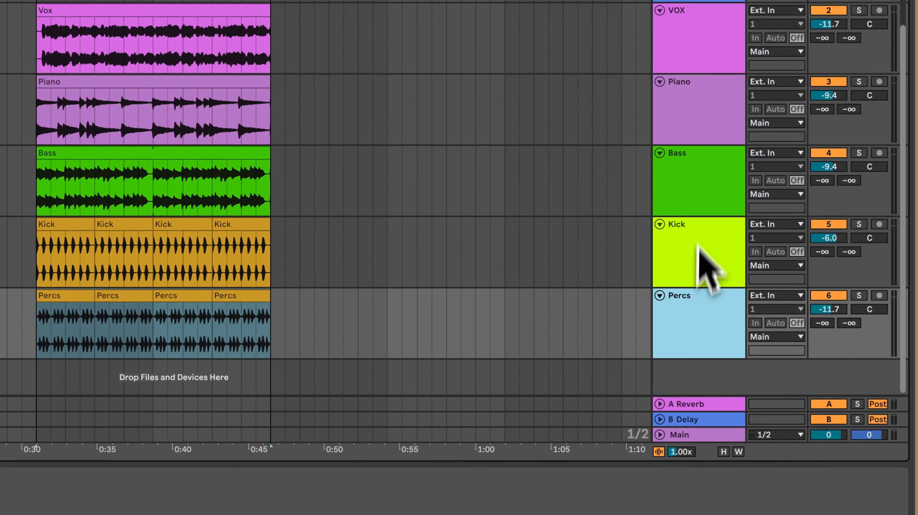
click(697, 224)
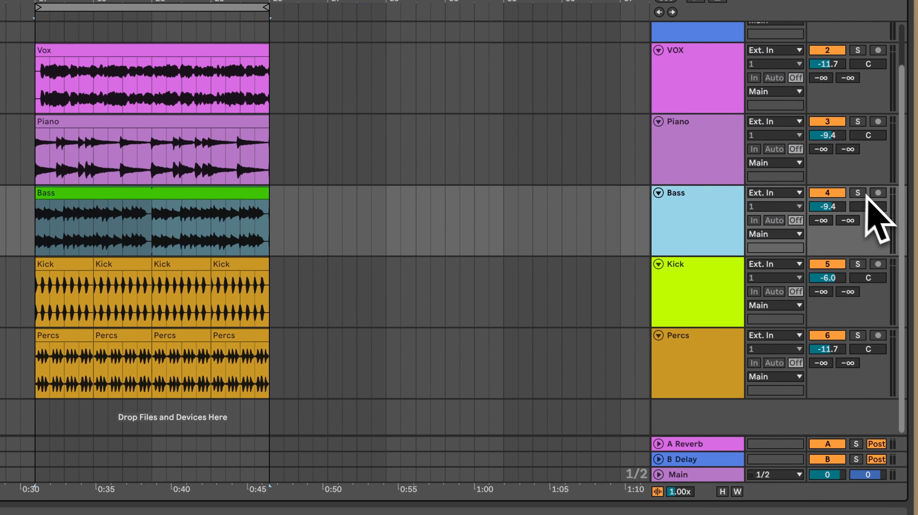
Solo the Bass track and copy the Main track's Glue Compressor onto it.
click(859, 153)
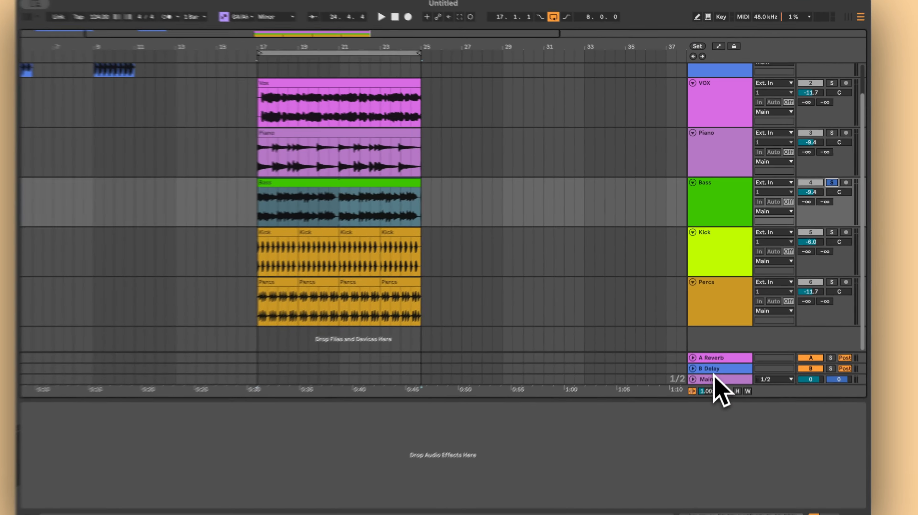
click(686, 475)
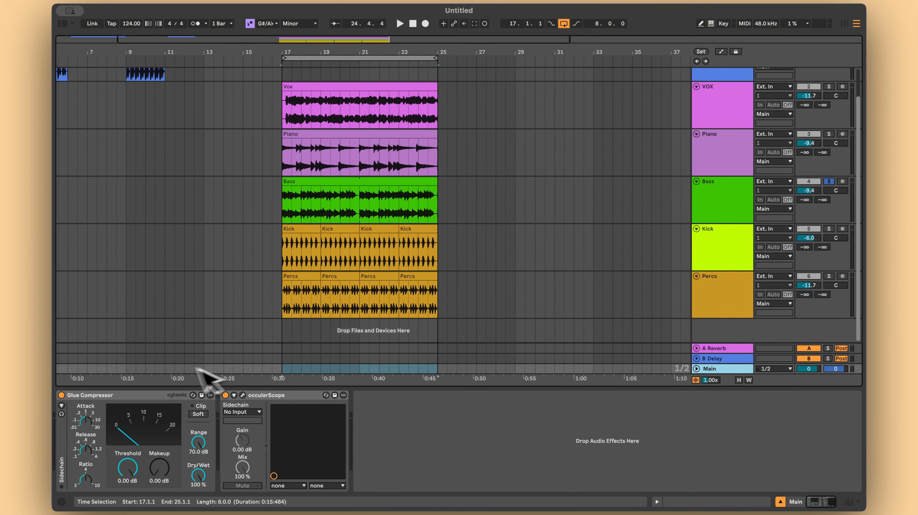
drag(140, 396, 721, 197)
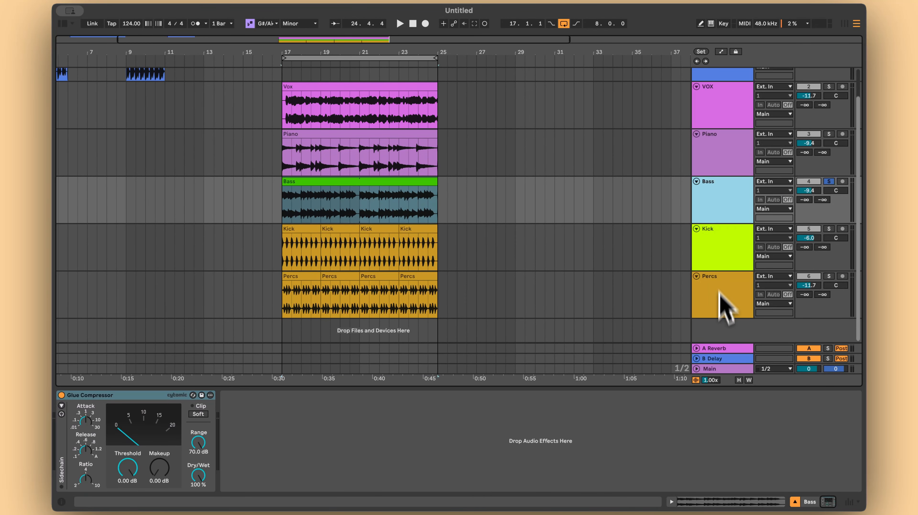
click(711, 369)
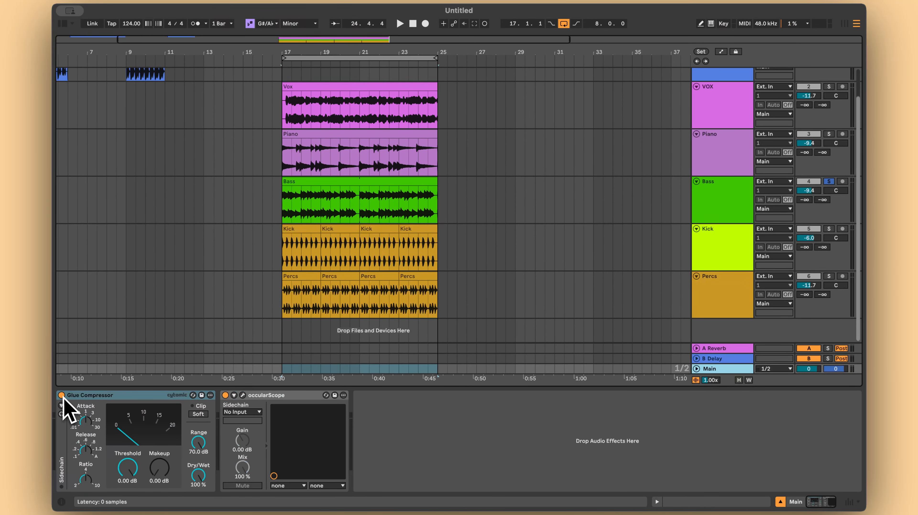
click(731, 210)
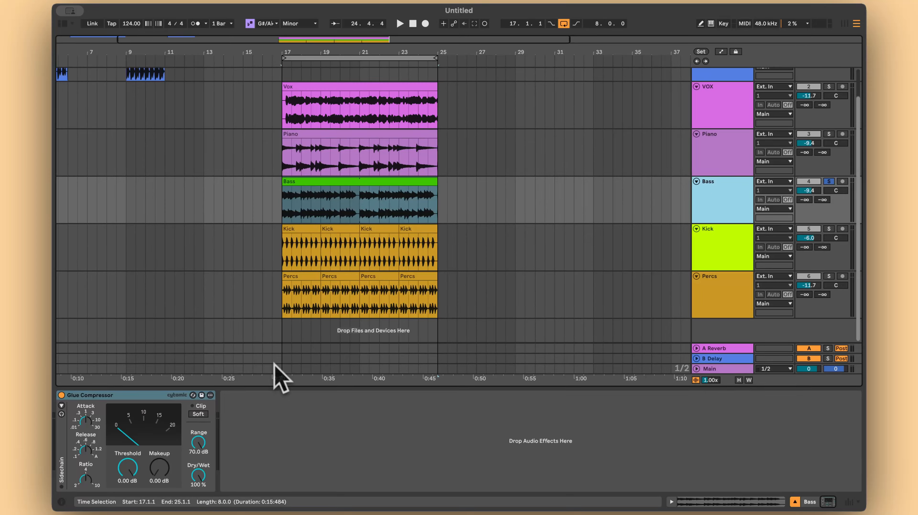
Audition the soloed bass and expand the sidechain section of its Glue Compressor.
key(space)
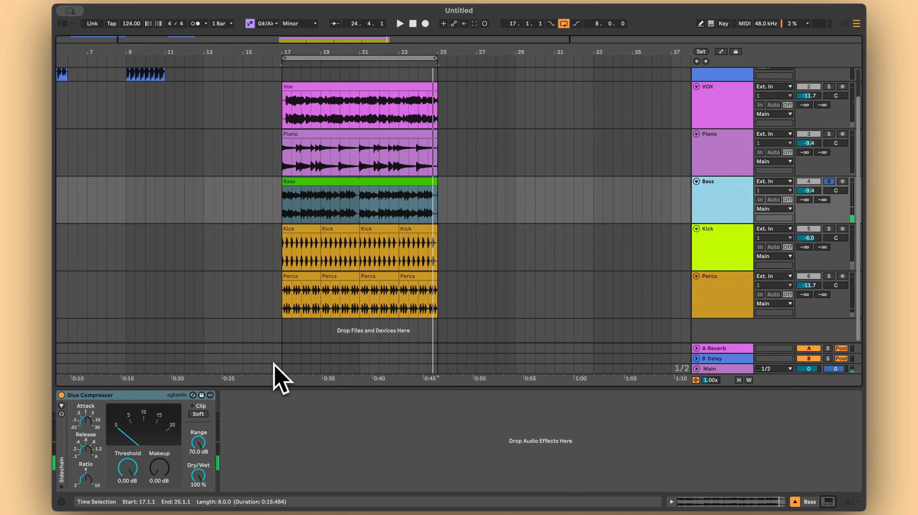
click(96, 396)
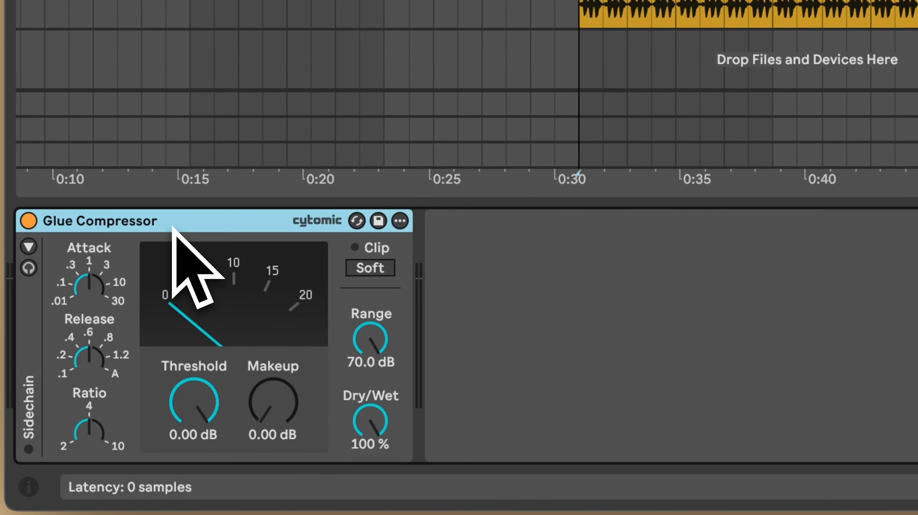
click(29, 247)
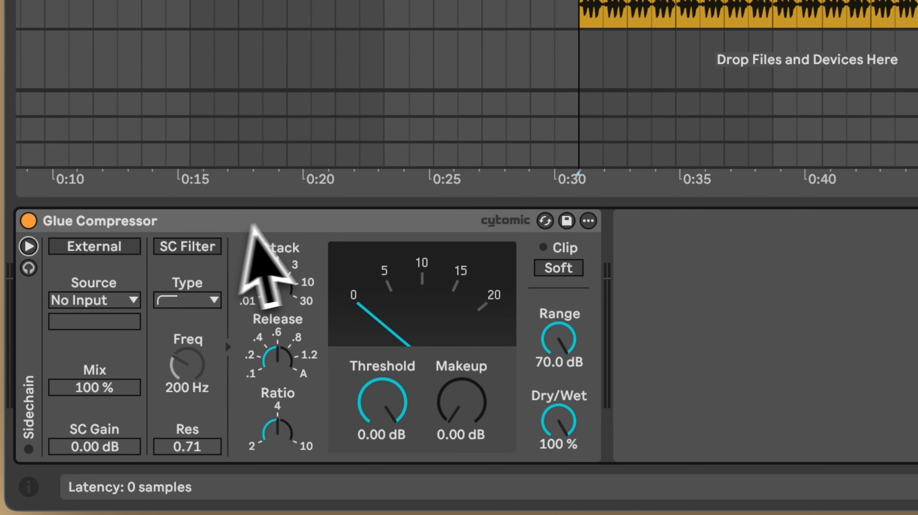
click(253, 226)
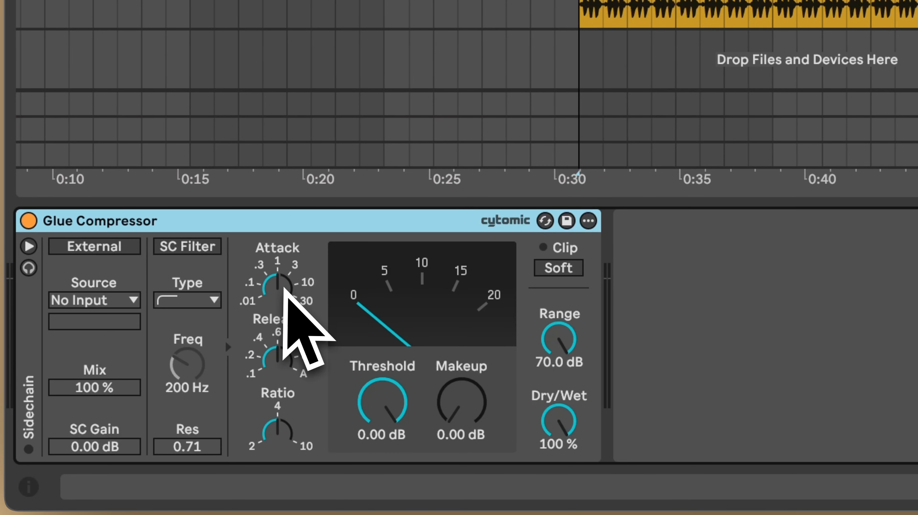
Set the bass Glue Compressor's attack to 3, release to .4 and threshold to -13.0 dB.
click(283, 288)
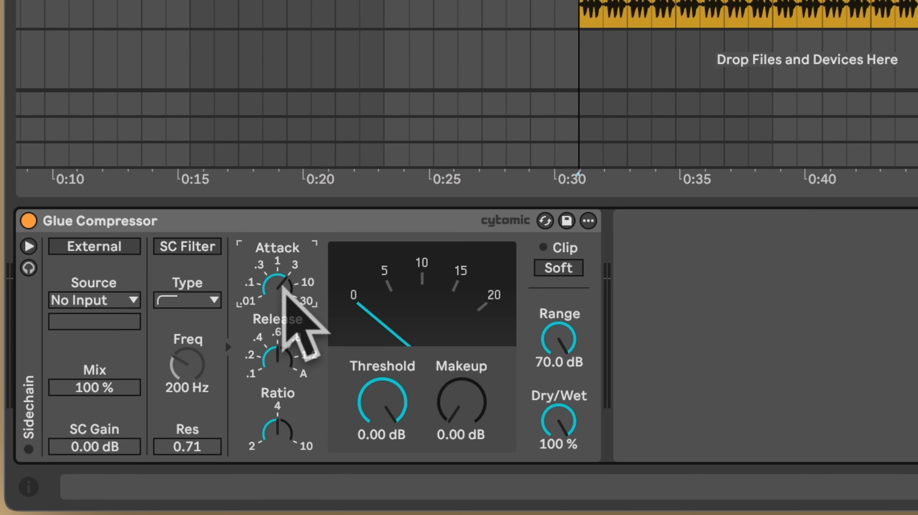
drag(282, 286, 283, 271)
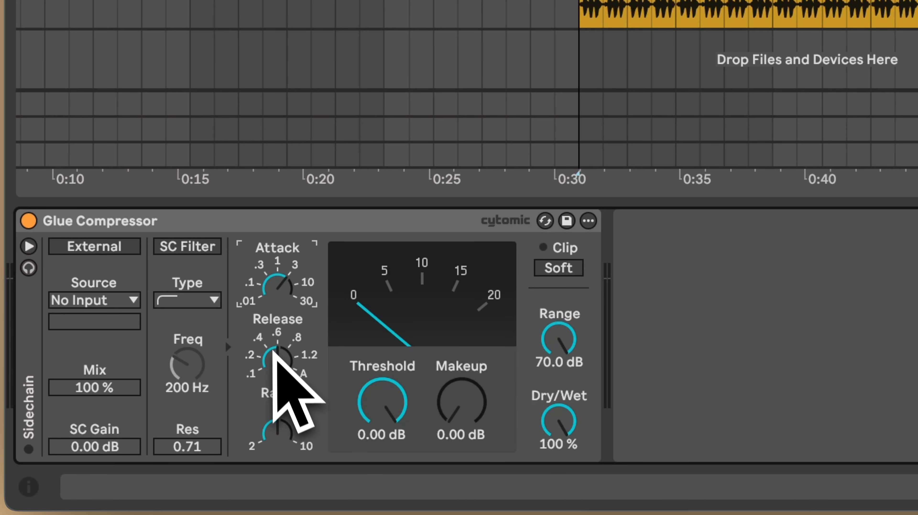
click(275, 361)
drag(274, 361, 275, 373)
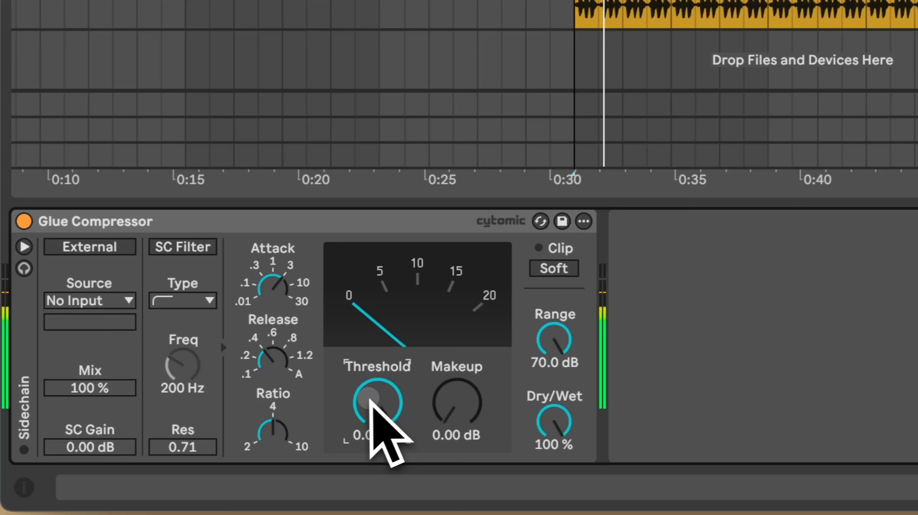
drag(375, 397, 375, 399)
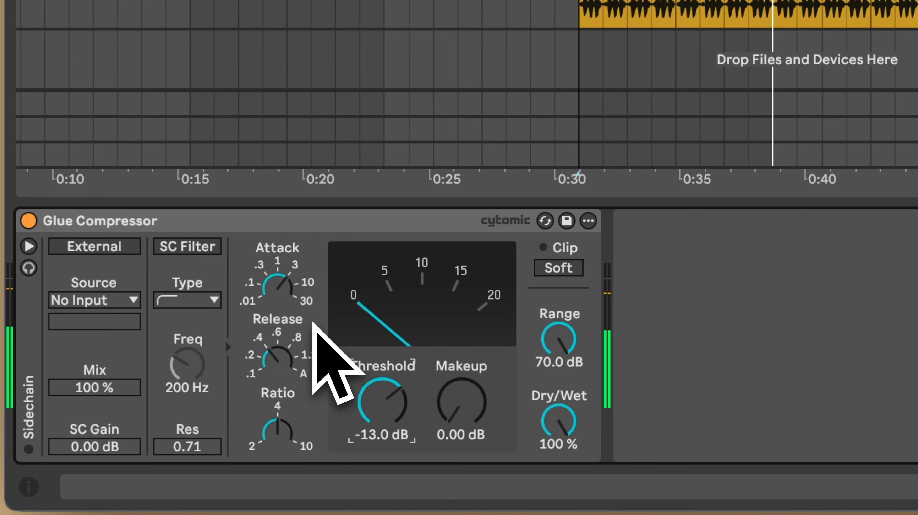
Try a faster .3 attack and a longer release on the bass compressor, returning them to 3 and .4.
drag(277, 293, 277, 281)
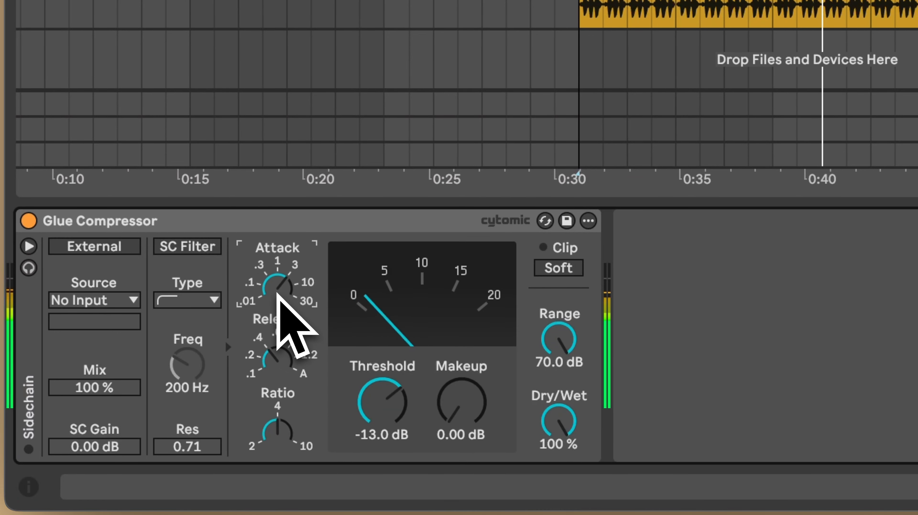
key(Delete)
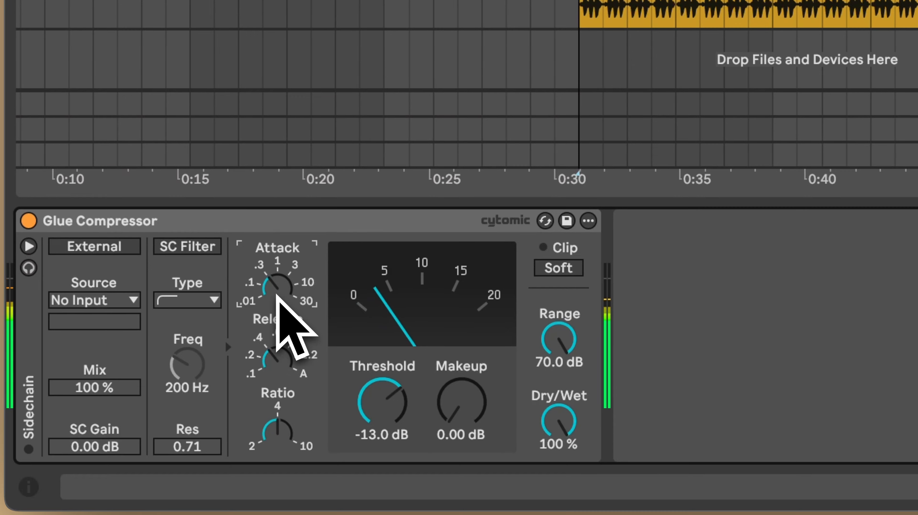
drag(276, 295, 278, 288)
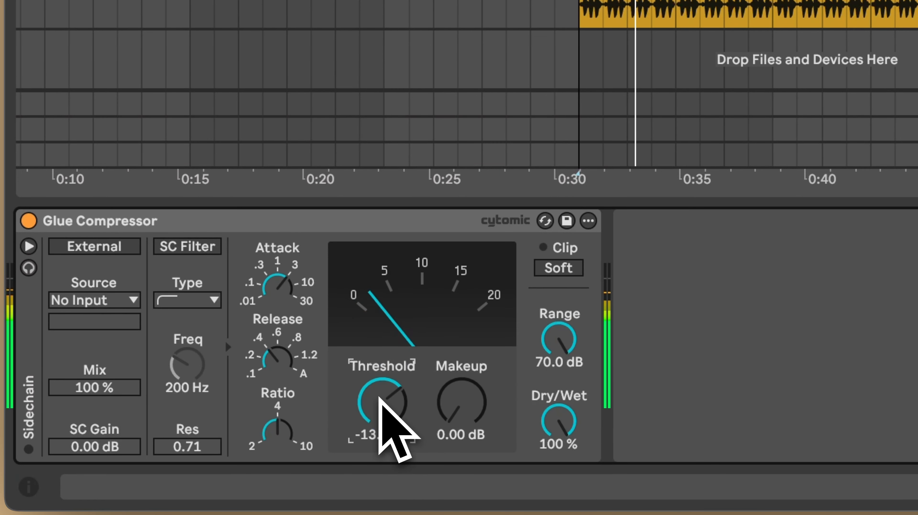
drag(276, 352, 275, 349)
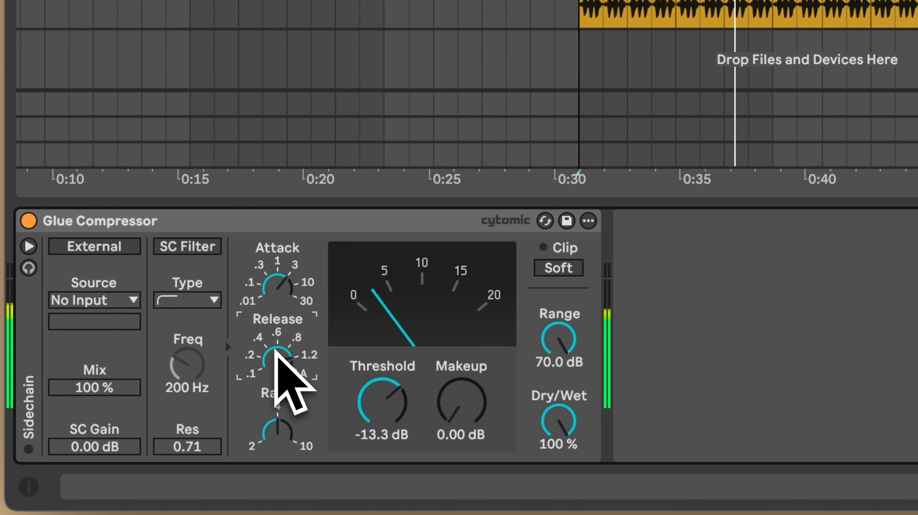
drag(275, 349, 276, 351)
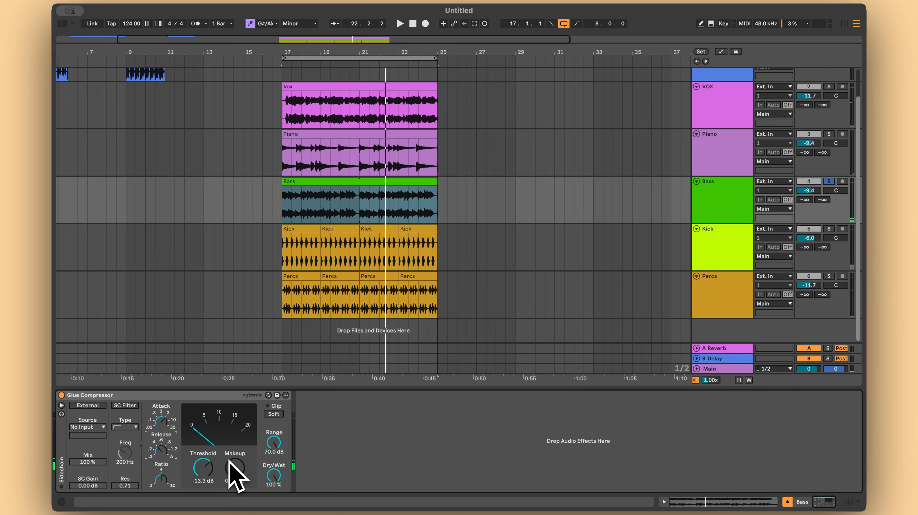
Play the bass and set the Glue Compressor's threshold to -14.6 dB and makeup gain to 4.13 dB.
key(XF86AudioLowerVolume)
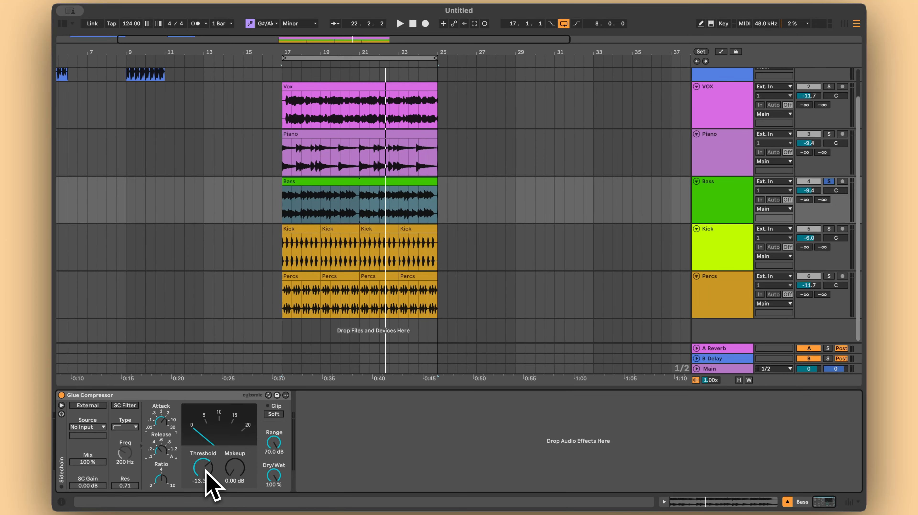
key(space)
drag(204, 469, 205, 471)
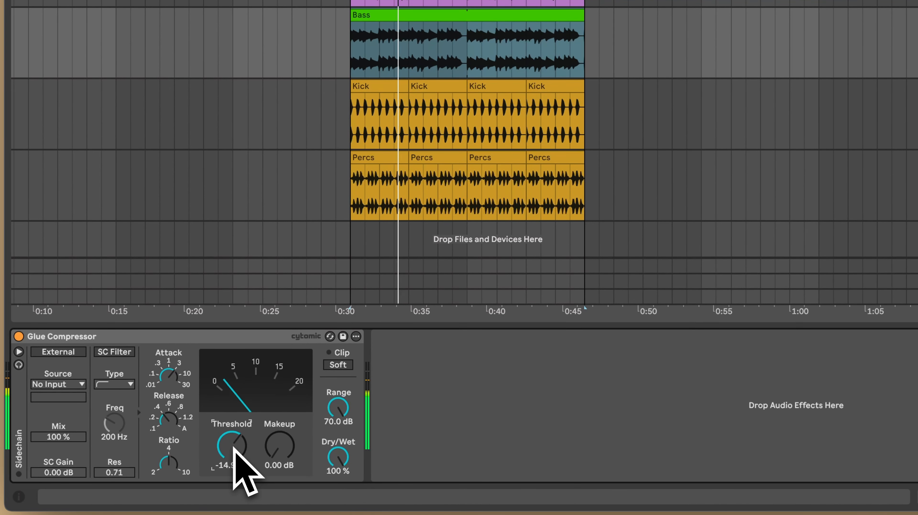
drag(280, 451, 290, 454)
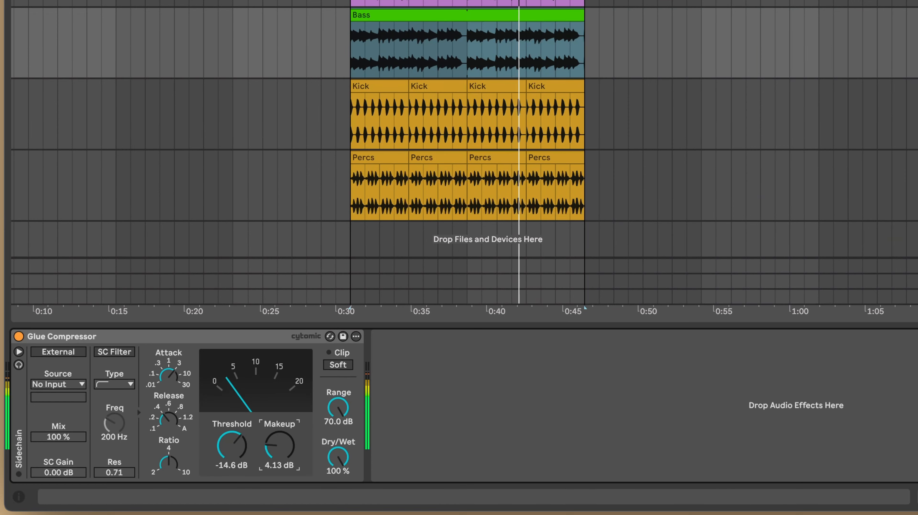
Compare the bass with the Glue Compressor bypassed and active, and lower its makeup gain to 3.49 dB.
click(19, 337)
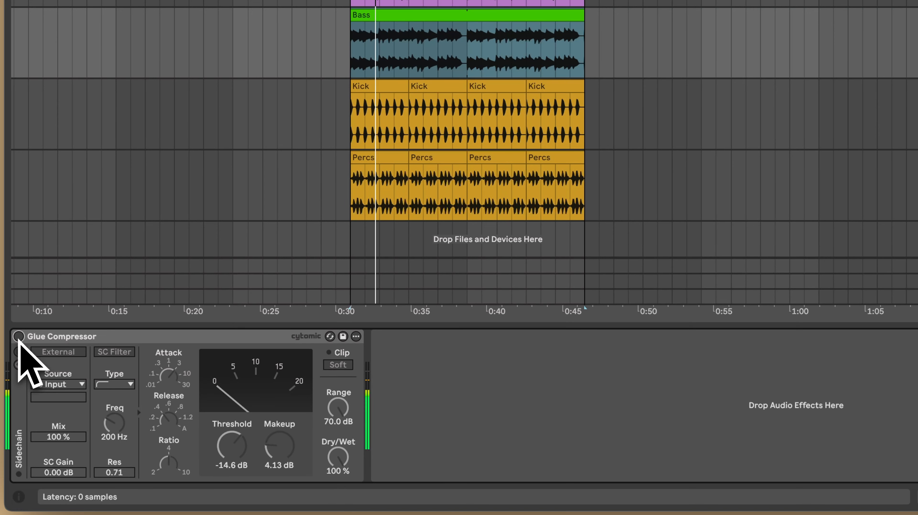
click(19, 336)
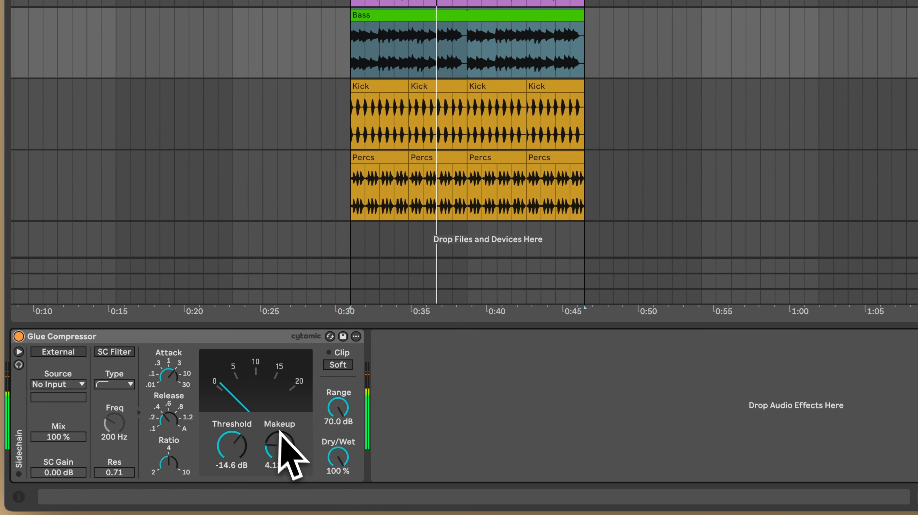
drag(283, 431, 280, 454)
key(space)
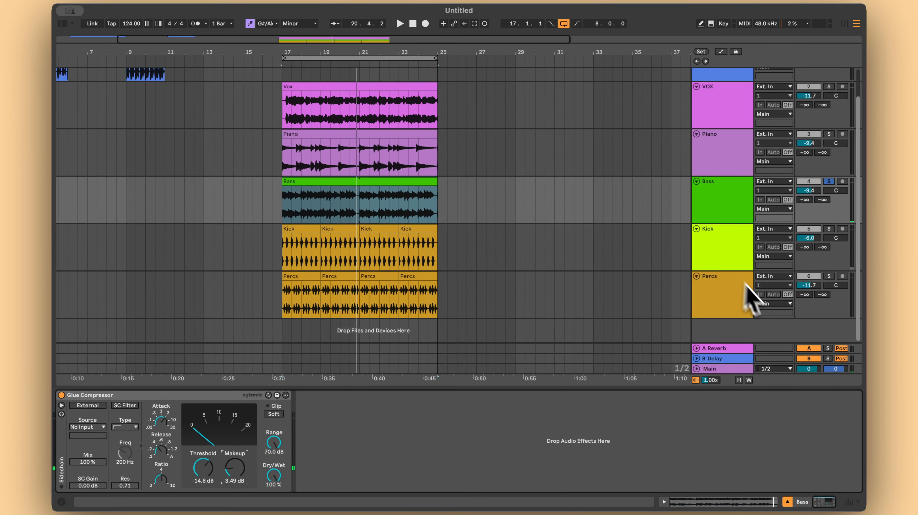
Show the mixer, play the soloed bass and reset the Bass track's peak level reading.
click(850, 503)
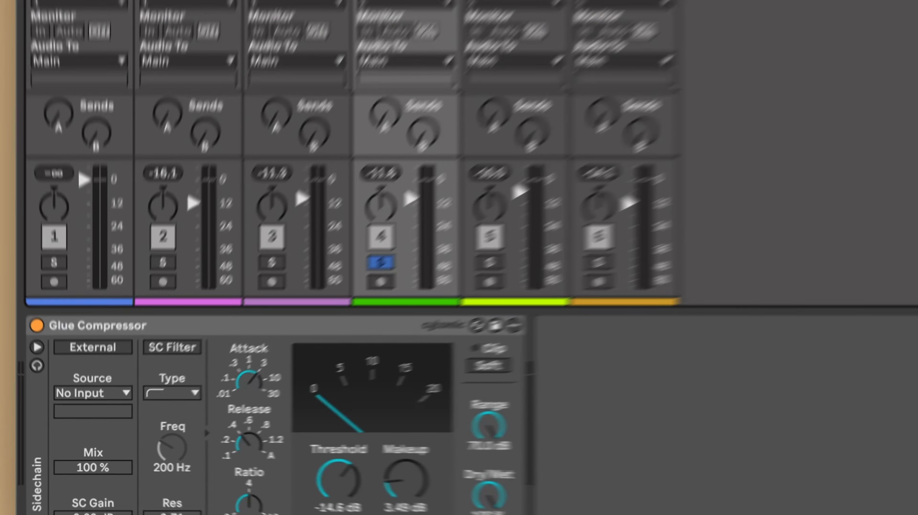
key(space)
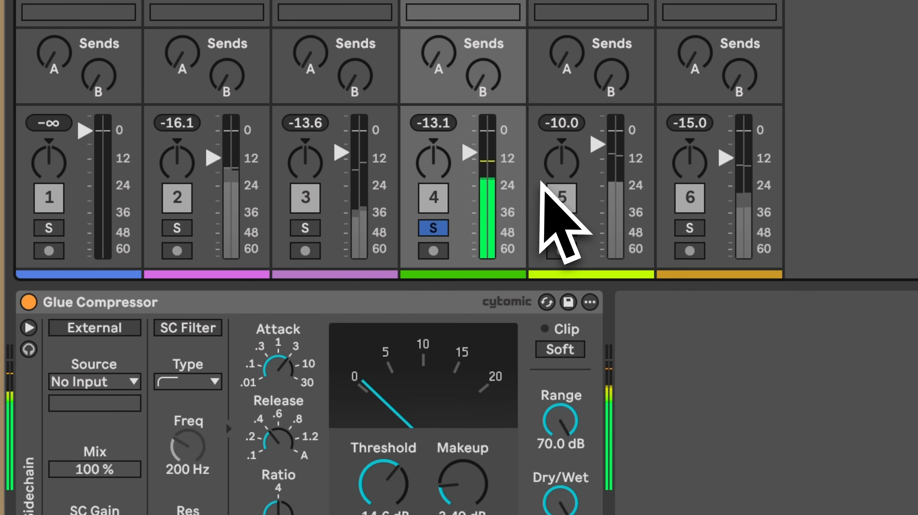
click(443, 123)
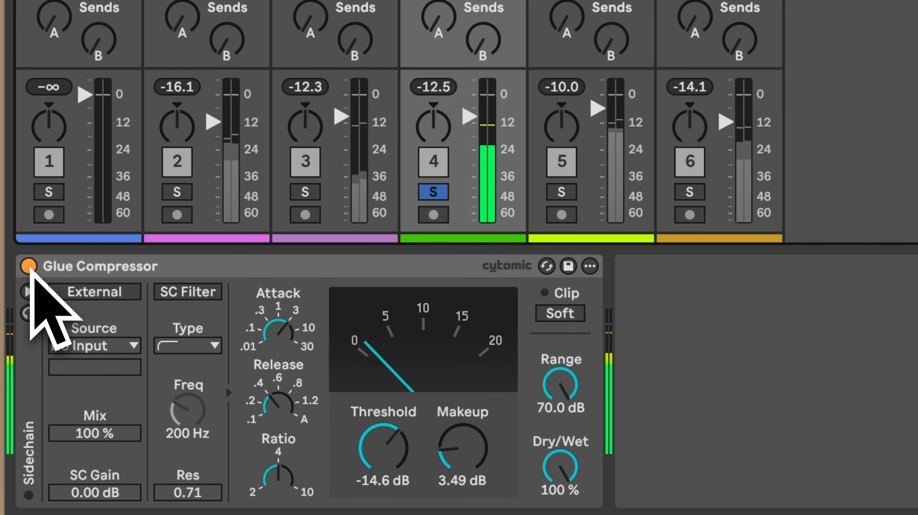
Compare the soloed bass with the Glue Compressor bypassed and active, resetting the Bass track's peak level reading.
click(29, 266)
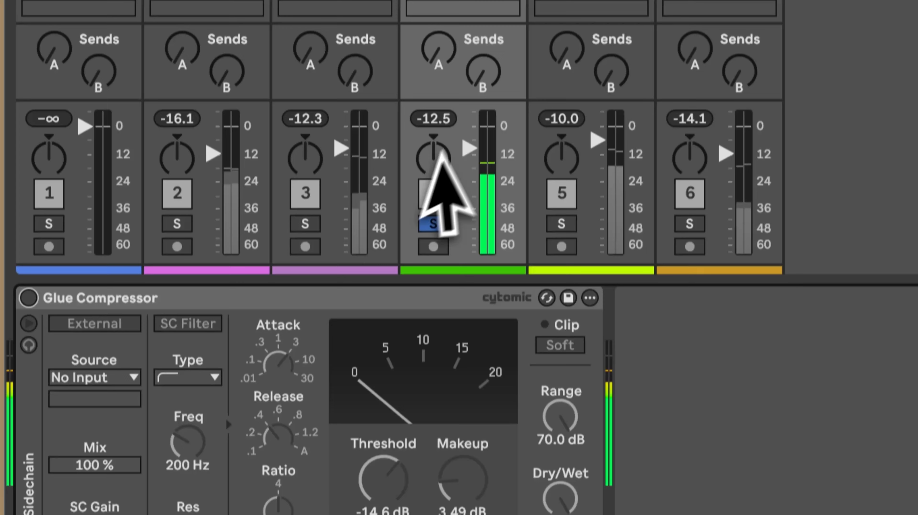
drag(436, 123, 537, 223)
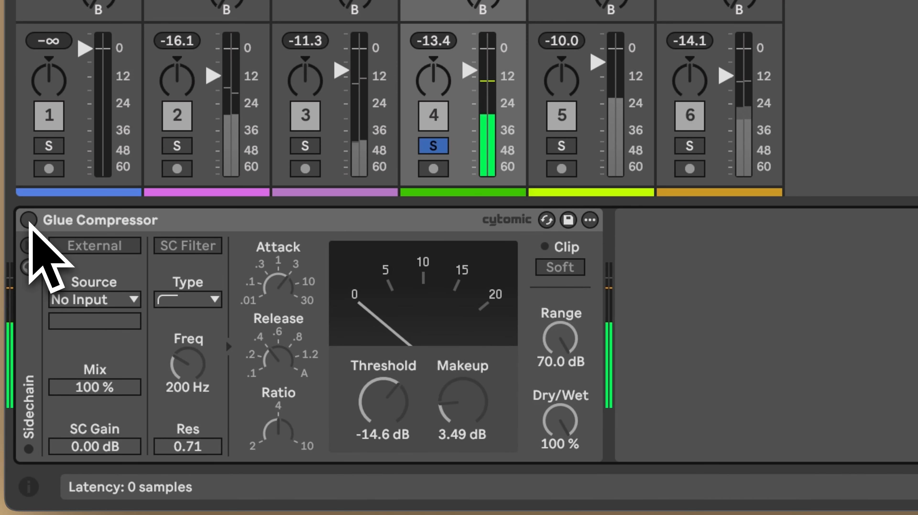
click(29, 219)
Set the bass compressor's makeup gain to 2.54 dB and check the level match with the compressor bypassed and active.
drag(465, 415, 466, 427)
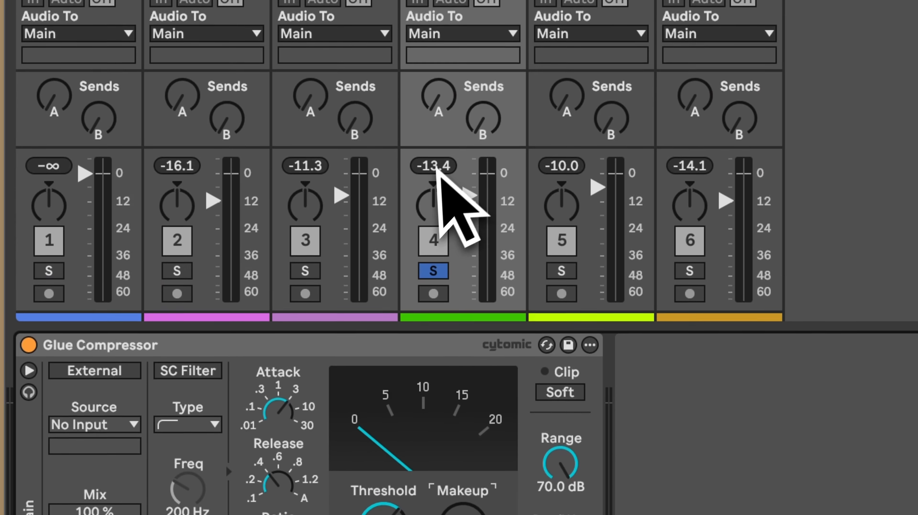
click(434, 42)
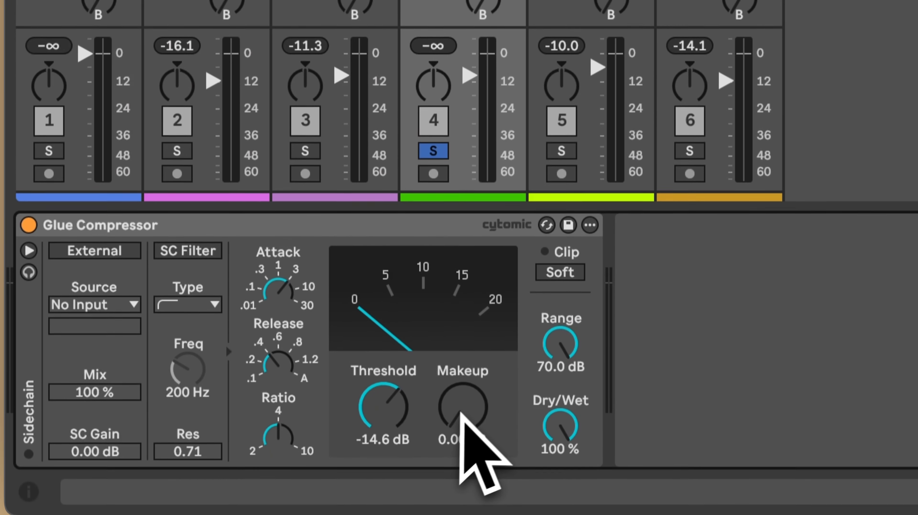
drag(471, 407, 471, 404)
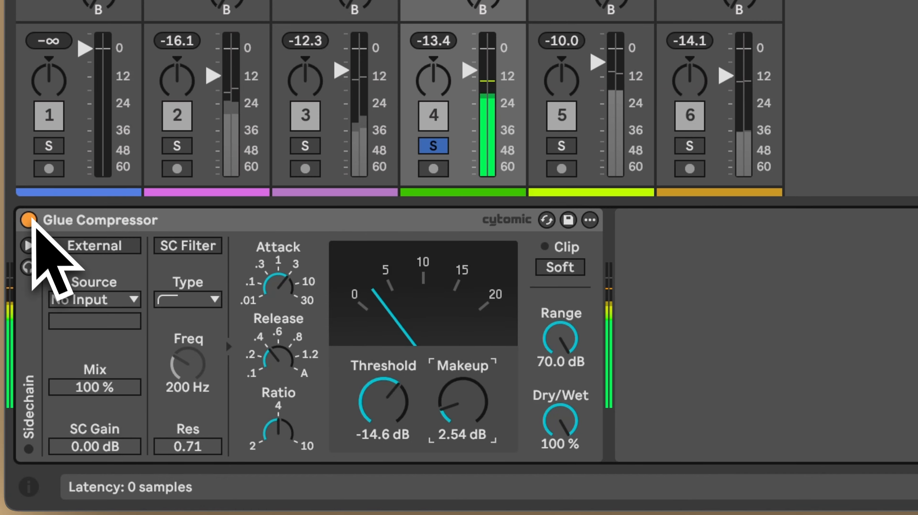
click(32, 222)
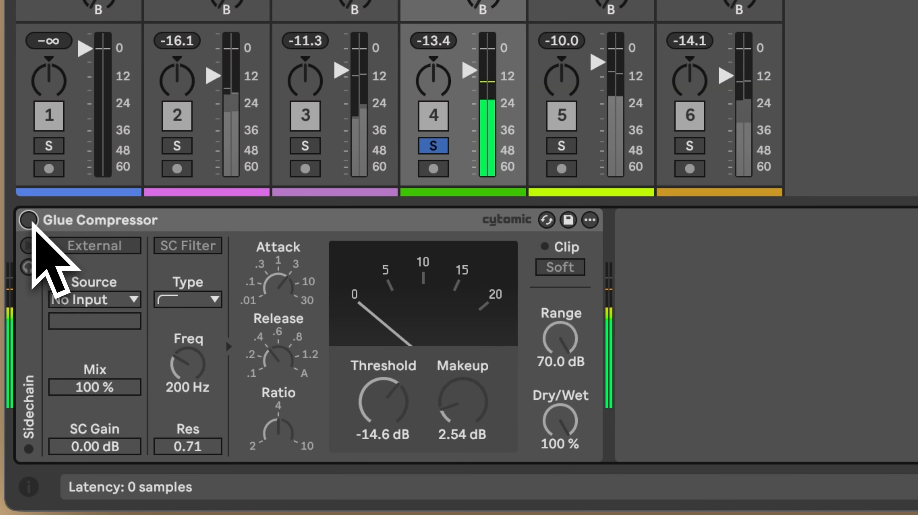
click(32, 222)
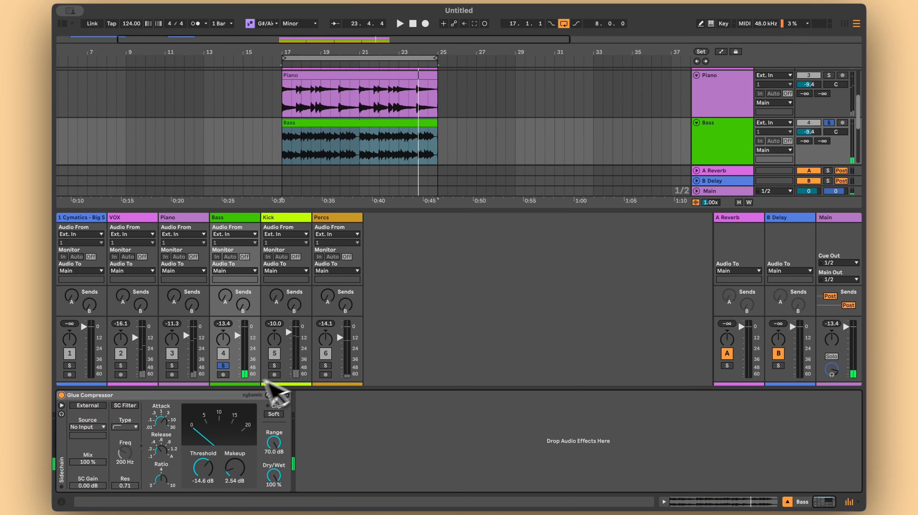
Unsolo the Bass and compare the Glue Compressor bypassed and active within the full mix.
click(223, 365)
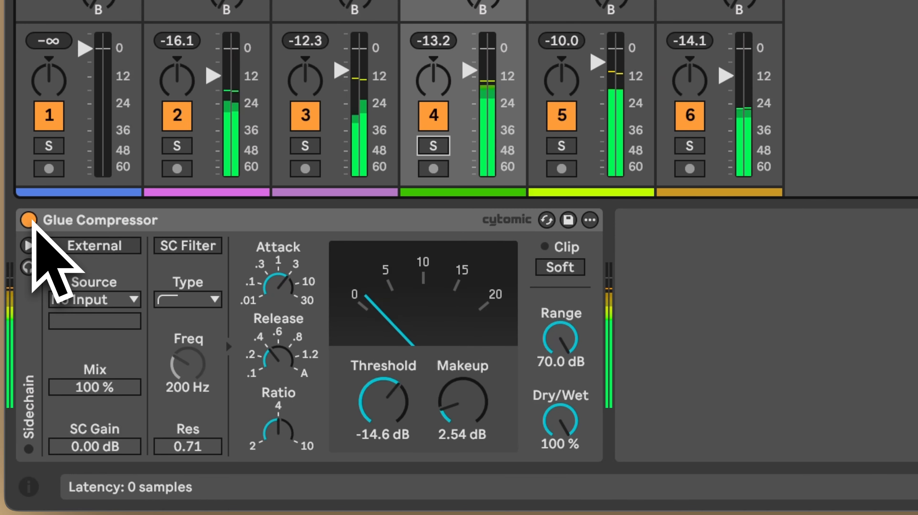
click(30, 222)
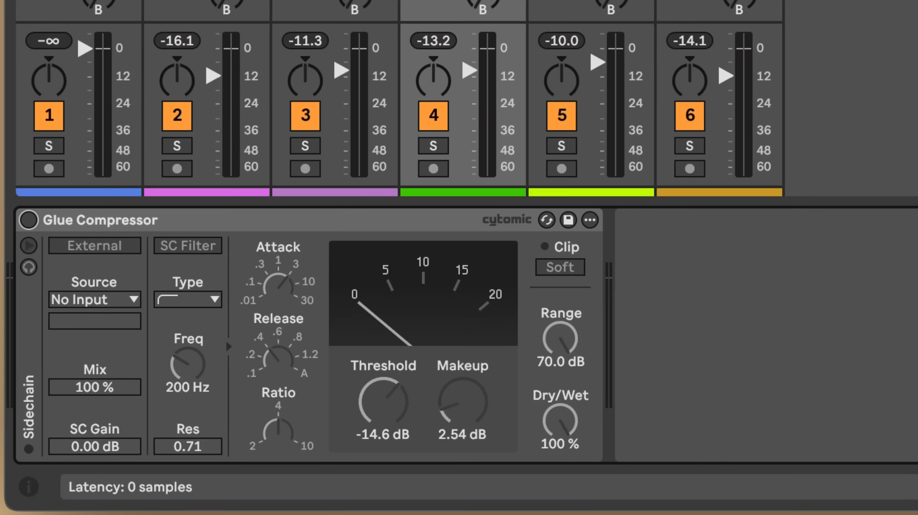
key(space)
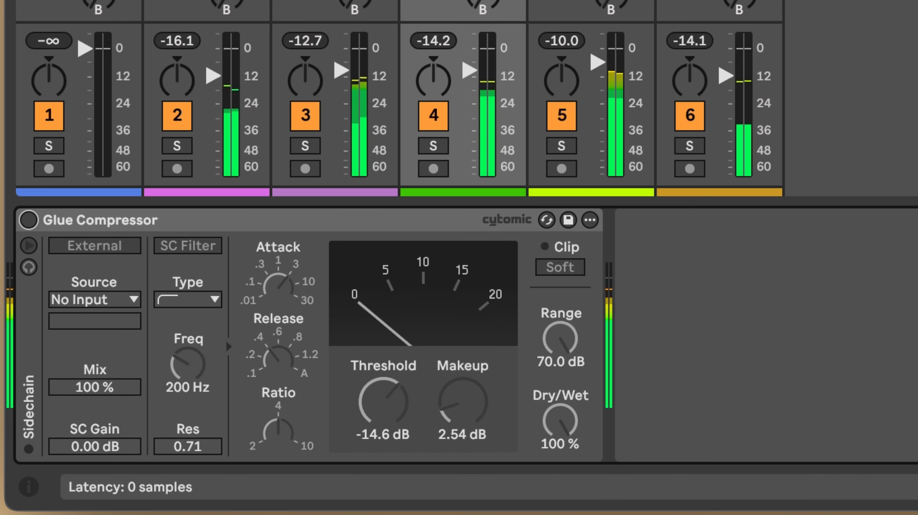
key(Return)
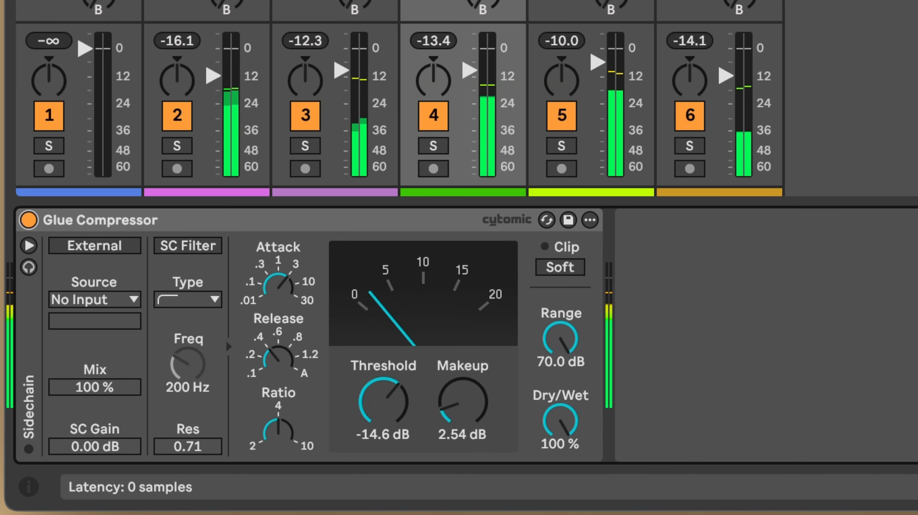
key(0)
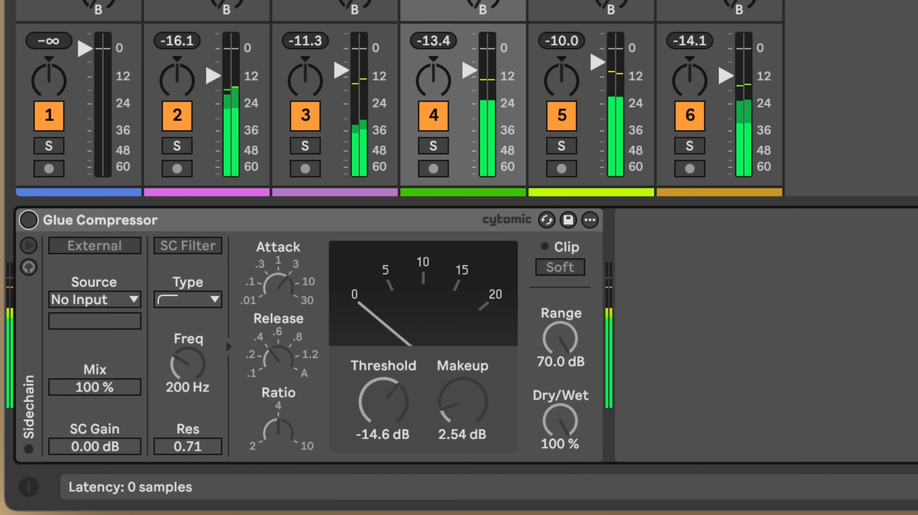
key(0)
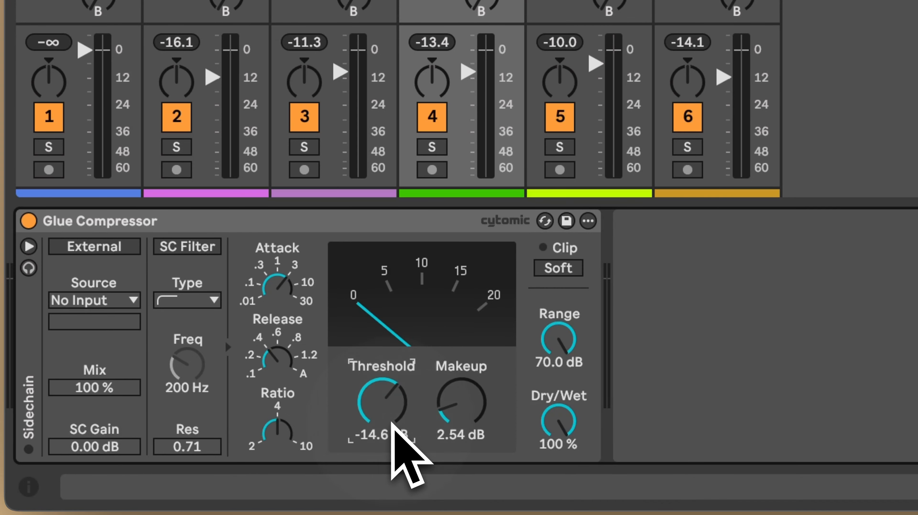
Solo the Bass again and raise its Glue Compressor's threshold to -13.0 dB.
drag(392, 421, 392, 401)
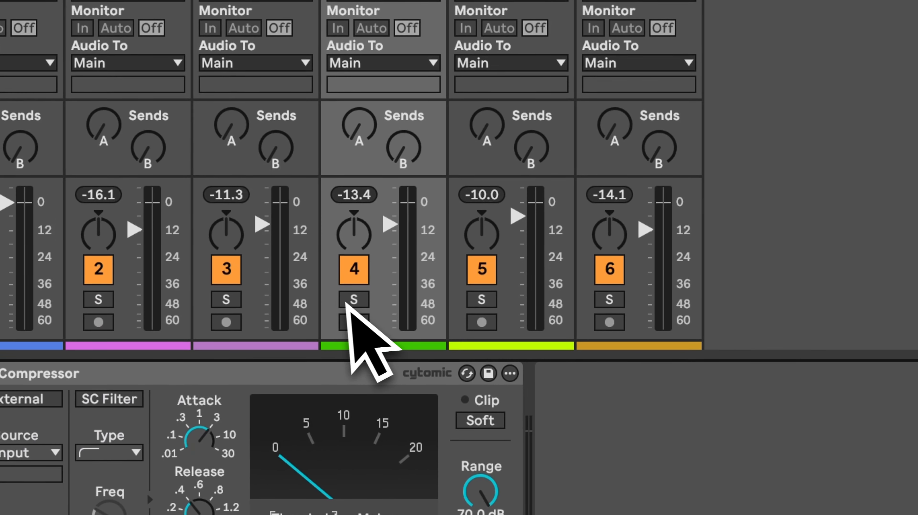
click(253, 359)
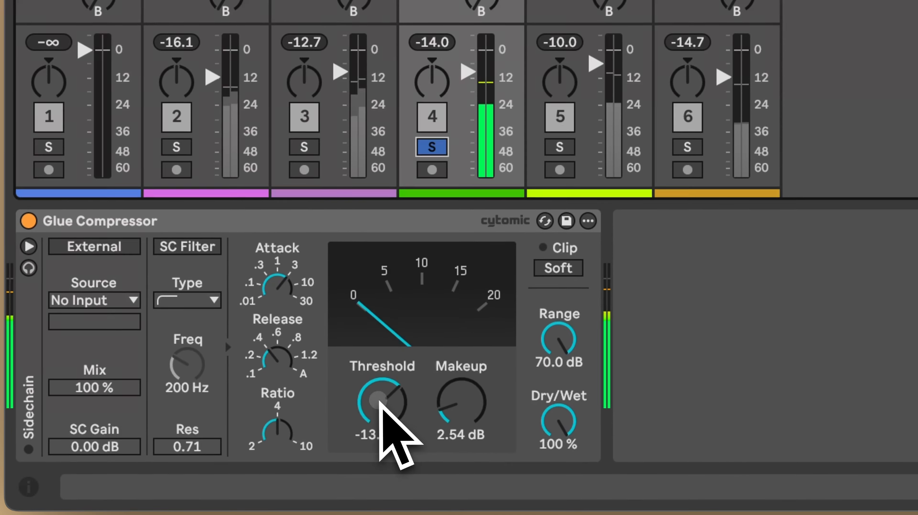
drag(380, 401, 379, 403)
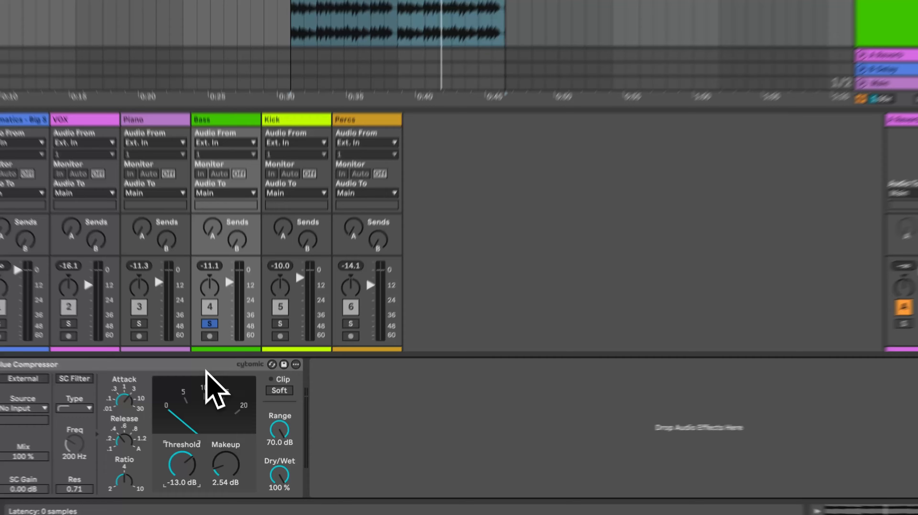
Duplicate the Glue Compressor on the Bass track and collapse the first compressor's sidechain section.
click(221, 399)
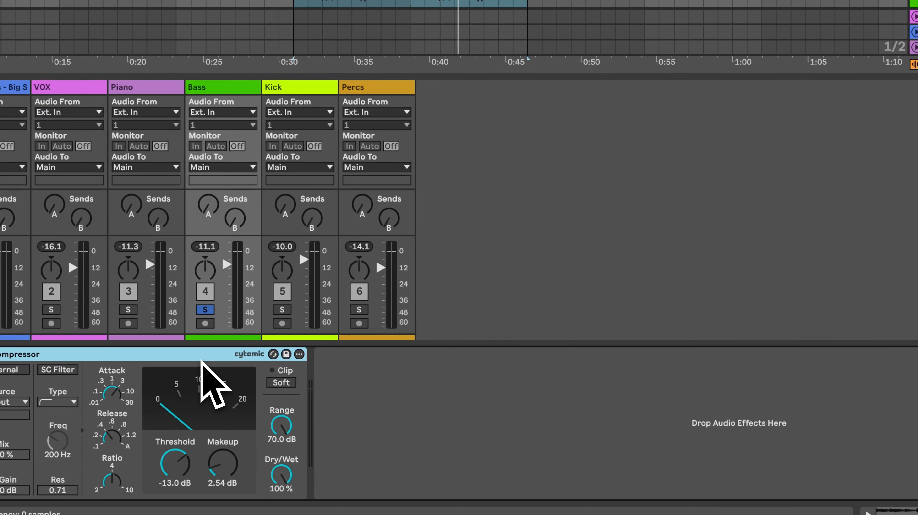
drag(177, 358, 464, 397)
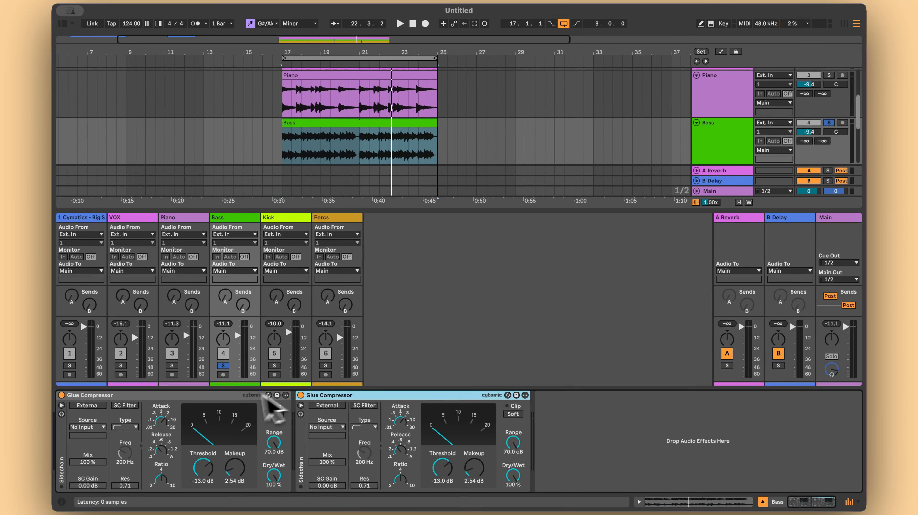
click(224, 395)
click(345, 395)
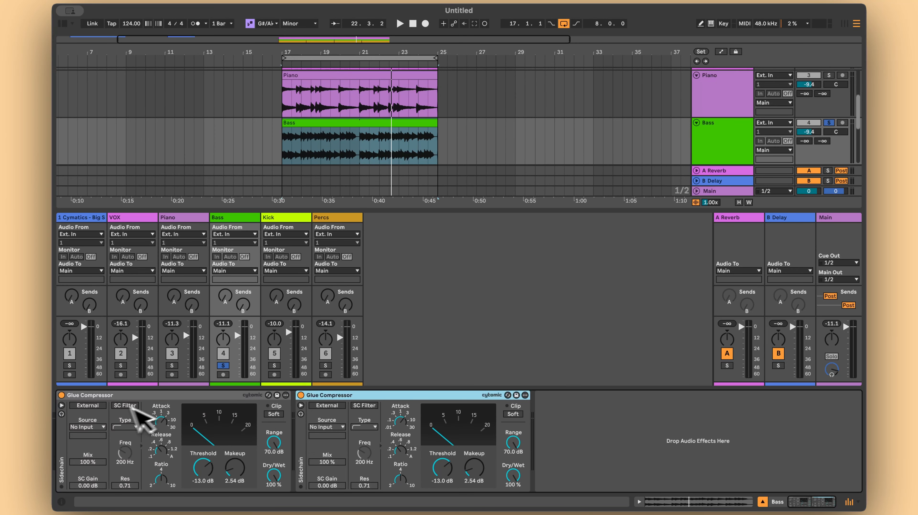
click(61, 405)
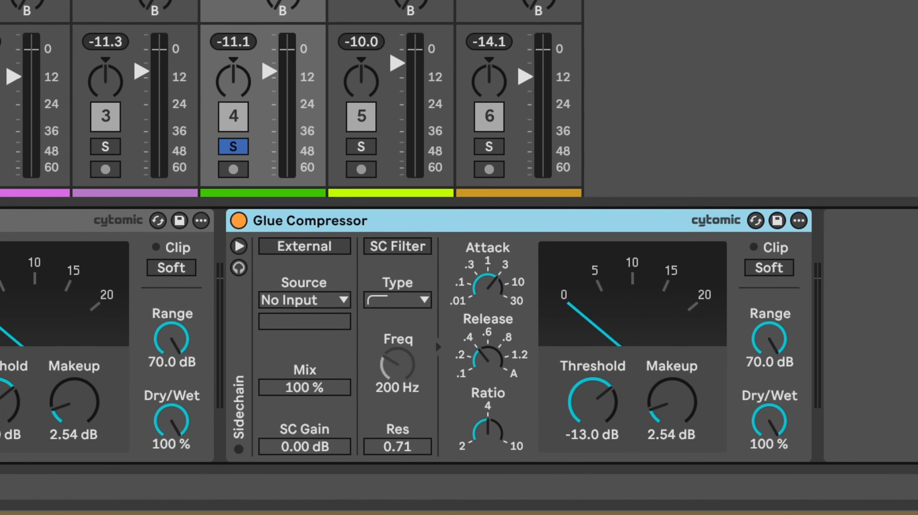
Set the second Glue Compressor to attack .01, release .1 and ratio 10, with threshold and makeup at 0.00 dB.
drag(496, 282, 495, 310)
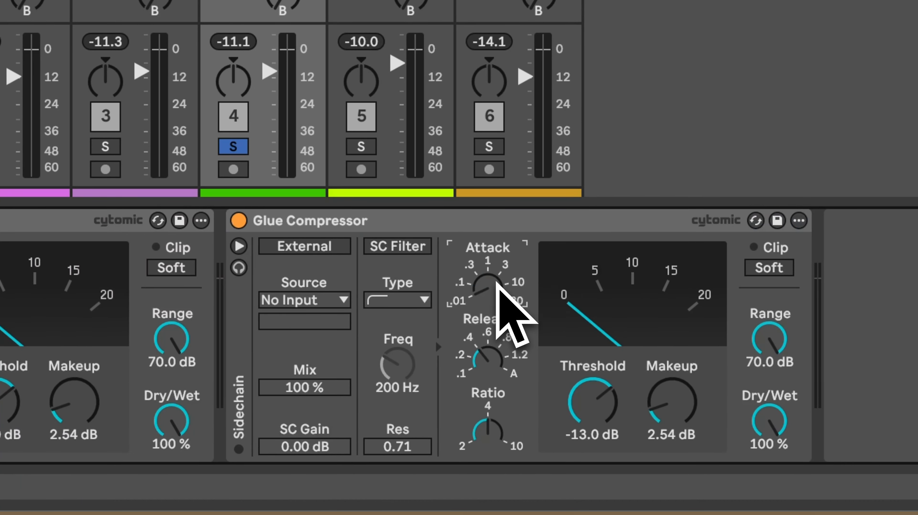
click(481, 362)
drag(483, 365, 484, 382)
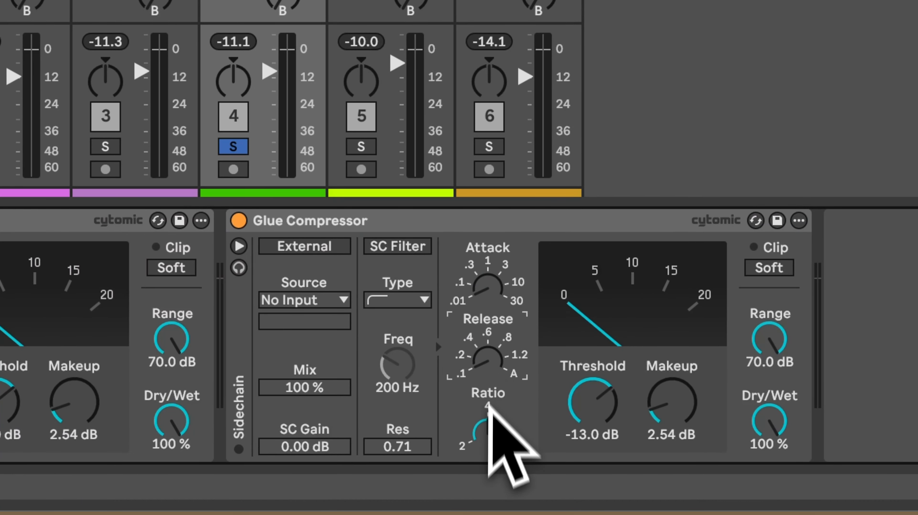
click(489, 434)
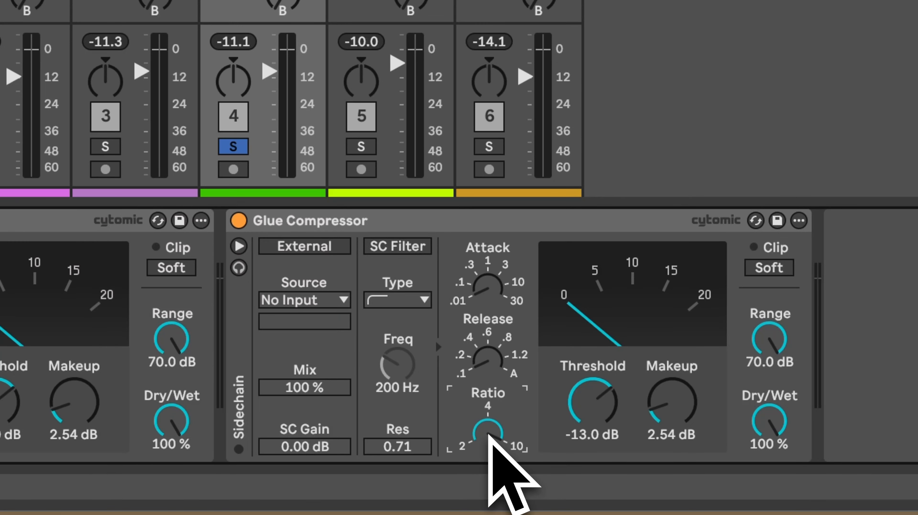
double_click(592, 410)
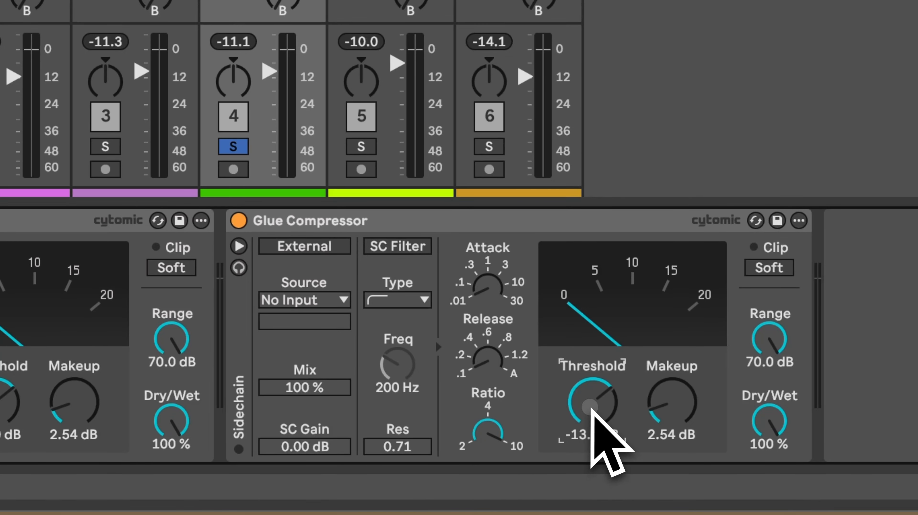
click(675, 410)
double_click(675, 410)
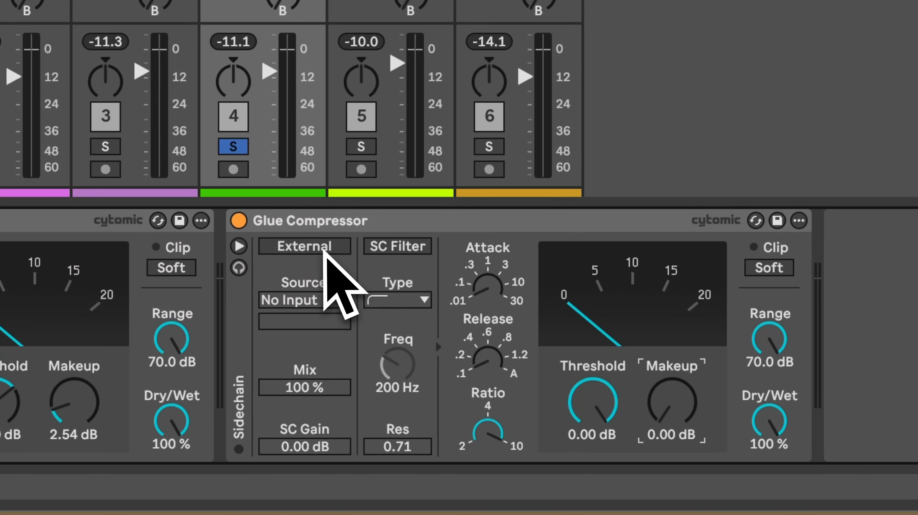
Enable external sidechaining on the second Glue Compressor with the Kick track as its source.
click(323, 252)
click(326, 299)
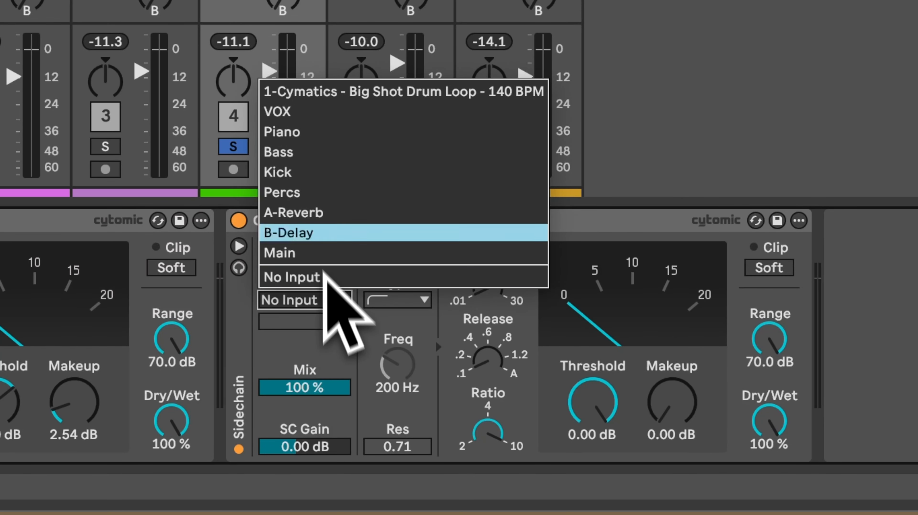
click(336, 172)
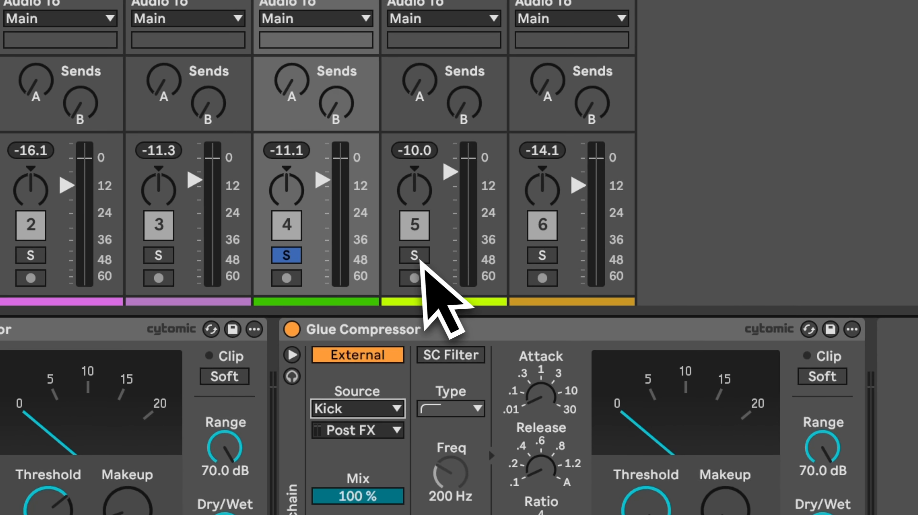
Solo the Kick alongside the Bass, show the Bass track's devices again and start playback.
click(361, 147)
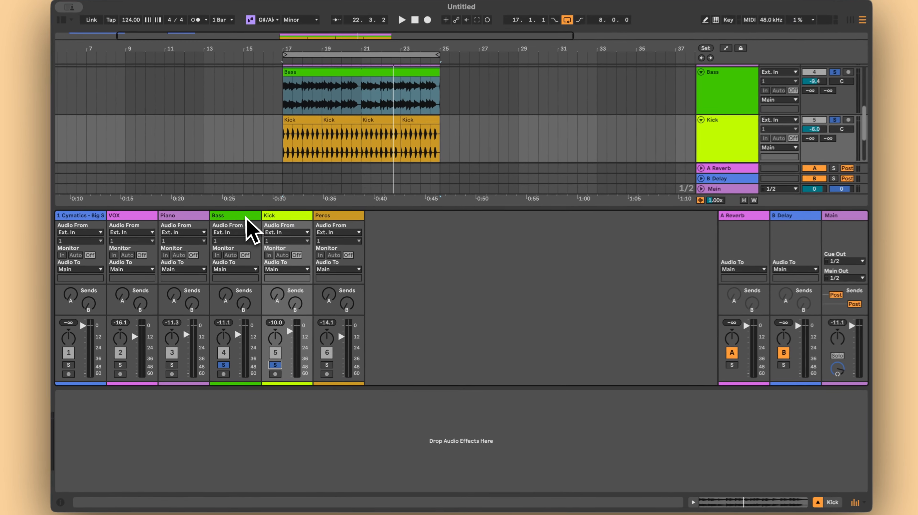
click(245, 219)
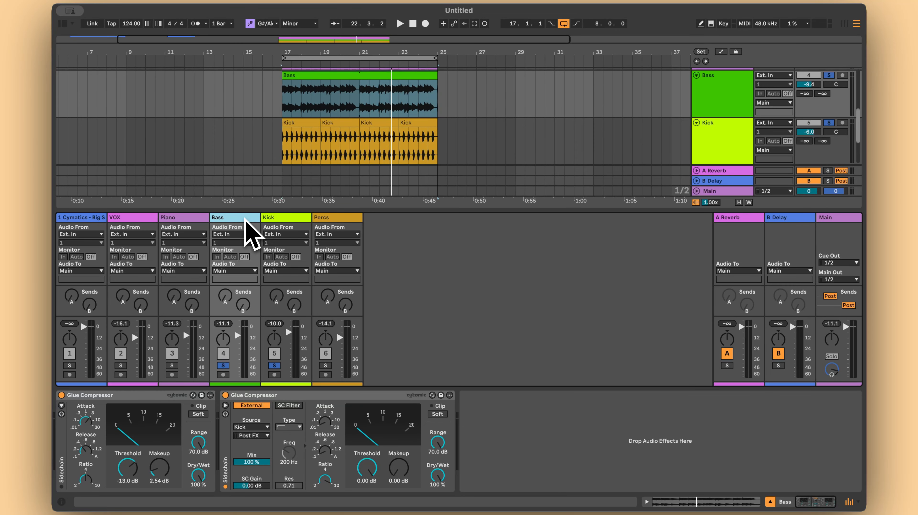
key(space)
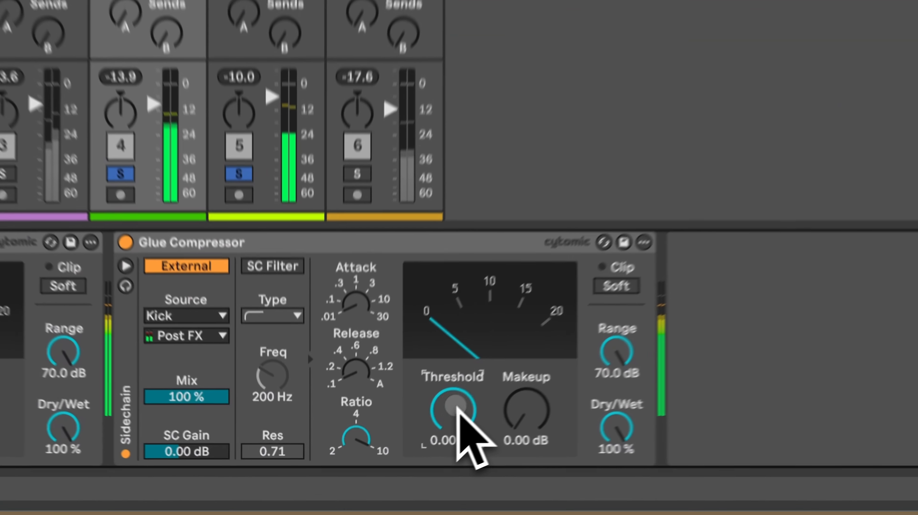
Lower the sidechained Glue Compressor's threshold to about -34.3 dB while the kick and bass play.
drag(370, 447, 369, 467)
drag(470, 399, 470, 400)
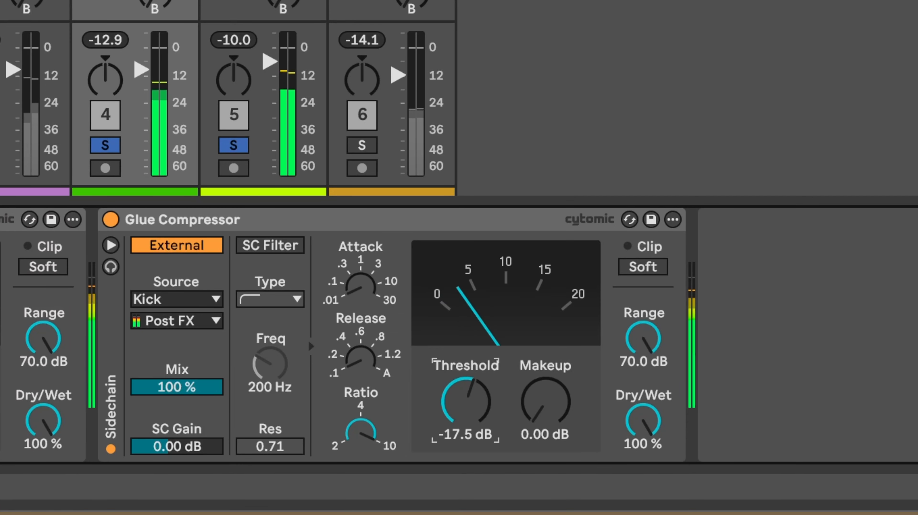
drag(470, 399, 468, 395)
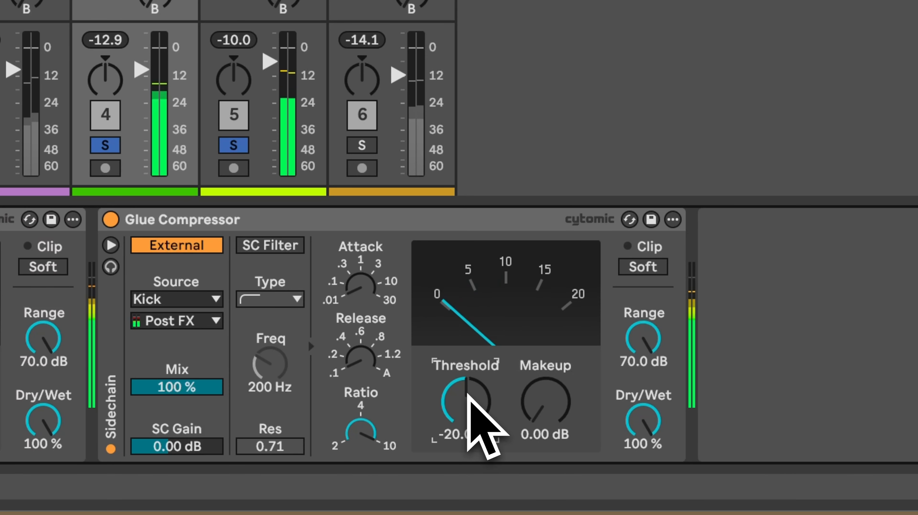
drag(469, 395, 469, 397)
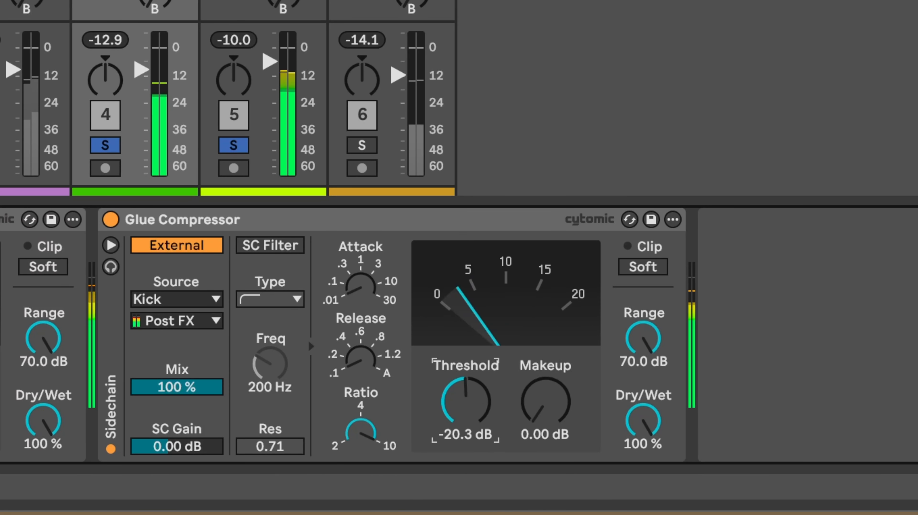
drag(469, 397, 468, 396)
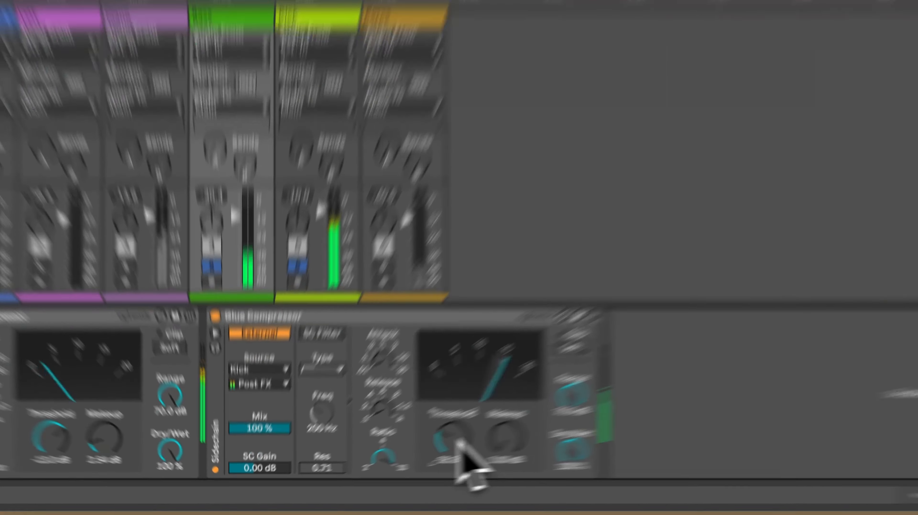
scroll(370, 470, down, 3)
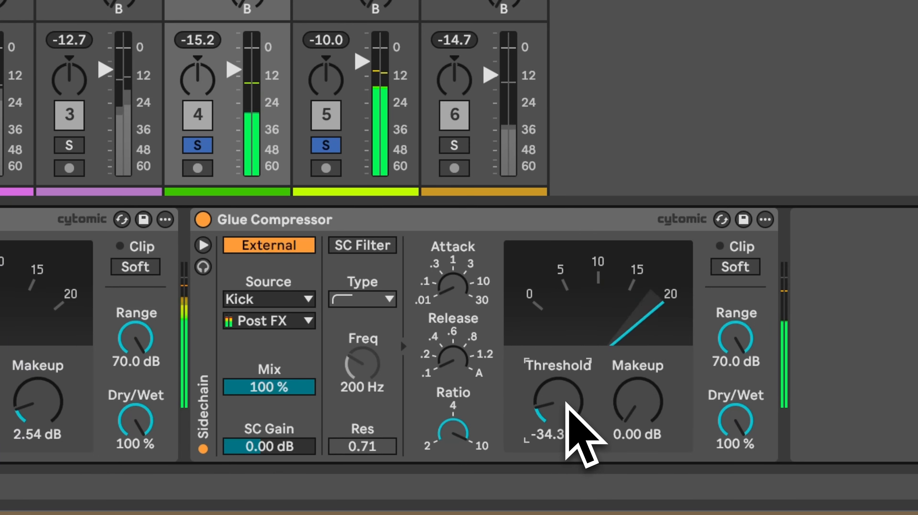
Raise the sidechained Glue Compressor's threshold to -24.4 dB while the kick and bass play.
scroll(566, 402, up, 5)
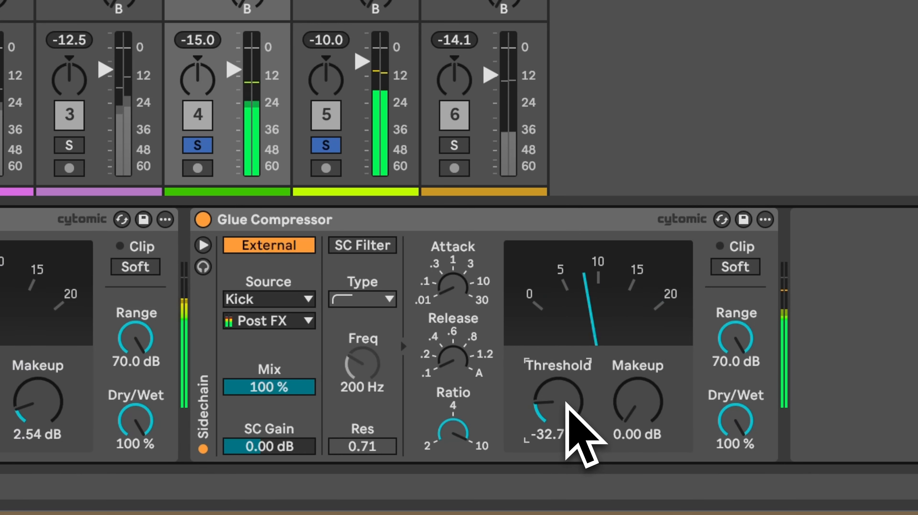
scroll(566, 404, up, 5)
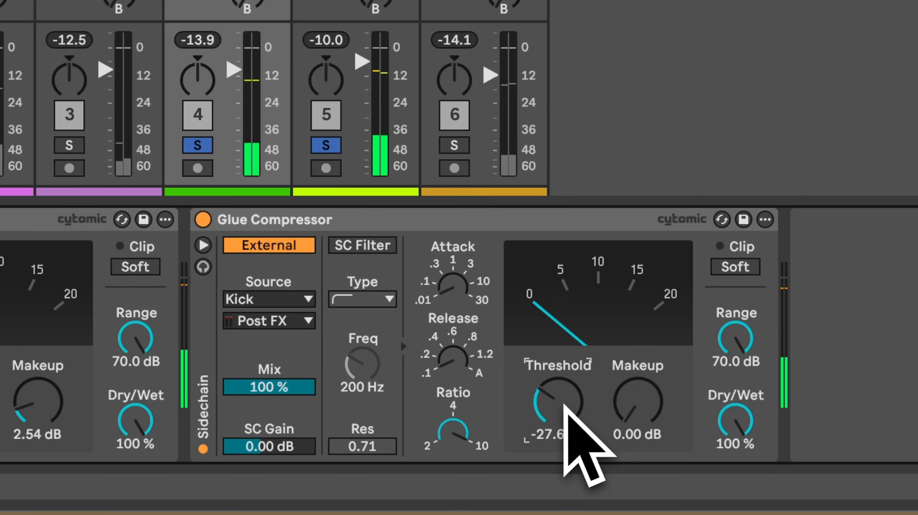
scroll(564, 405, up, 3)
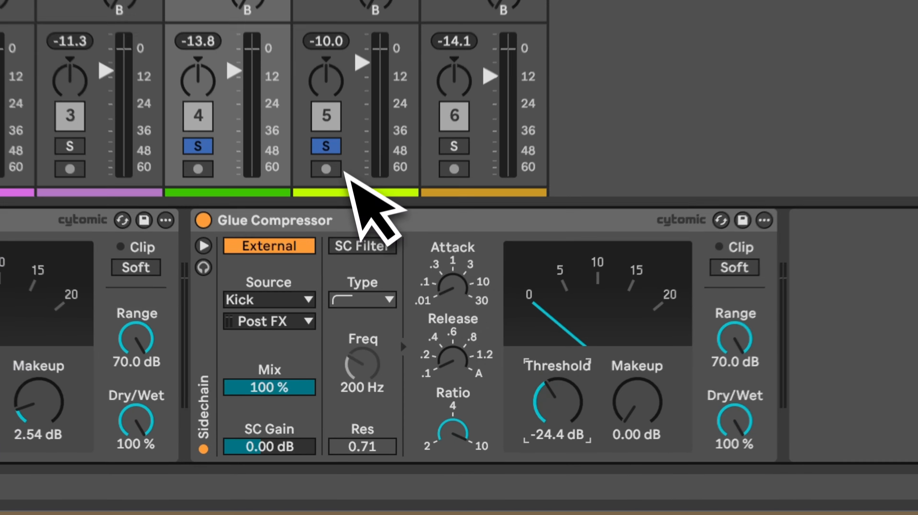
Clear the solos on Bass and Kick, mute the VOX track and play the mix.
click(325, 145)
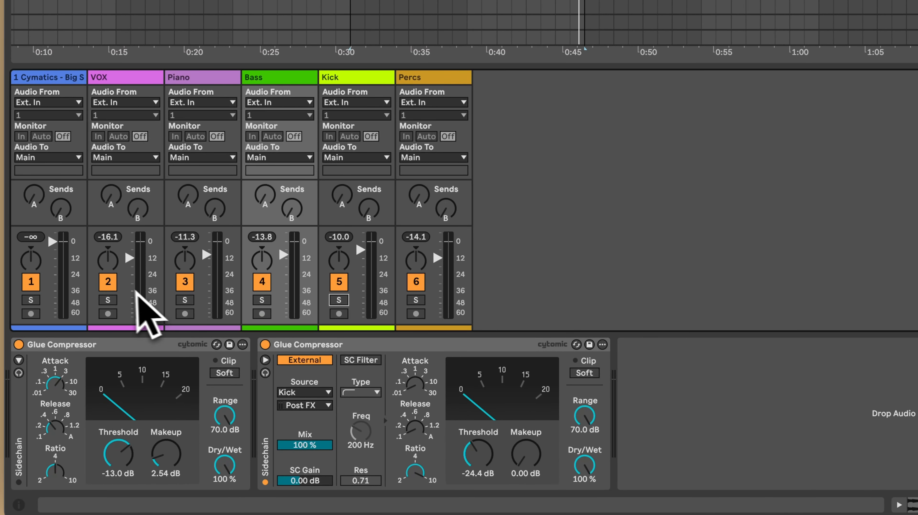
click(107, 281)
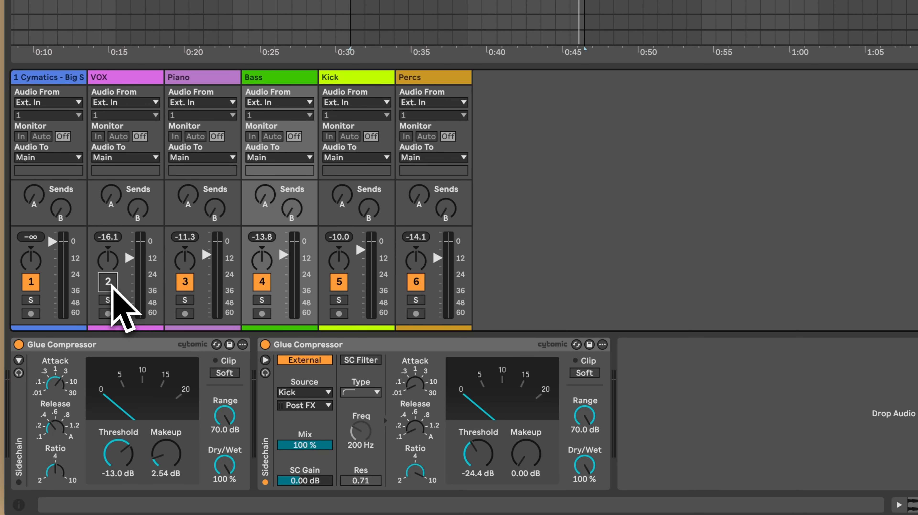
key(space)
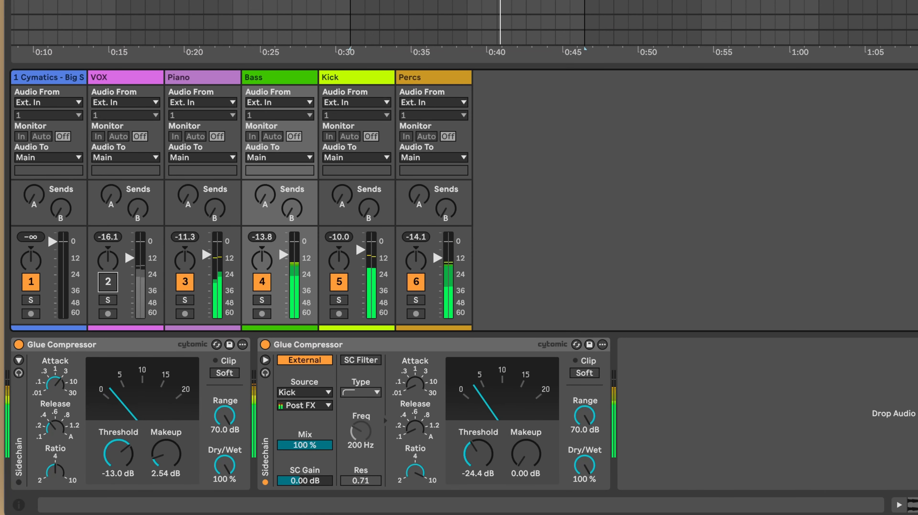
Copy the sidechained Glue Compressor from the Bass track onto the Piano track and listen to the mix.
click(462, 343)
key(space)
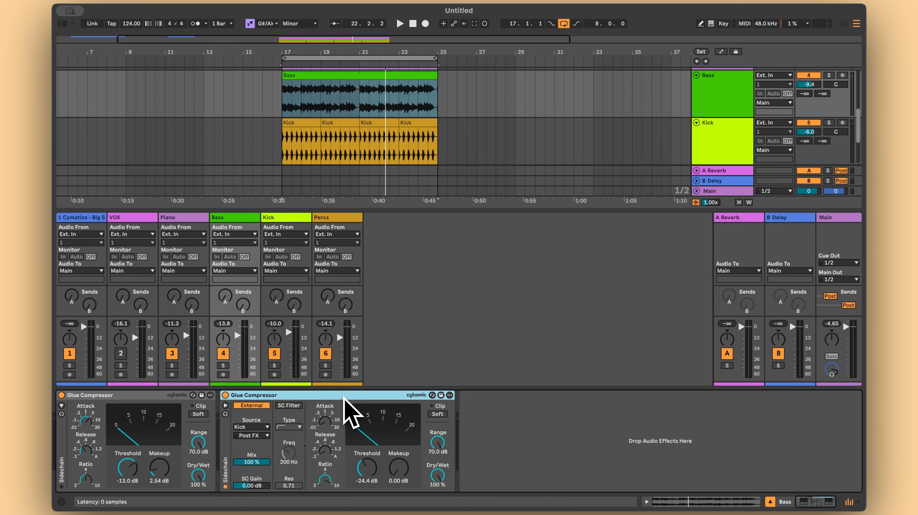
click(184, 218)
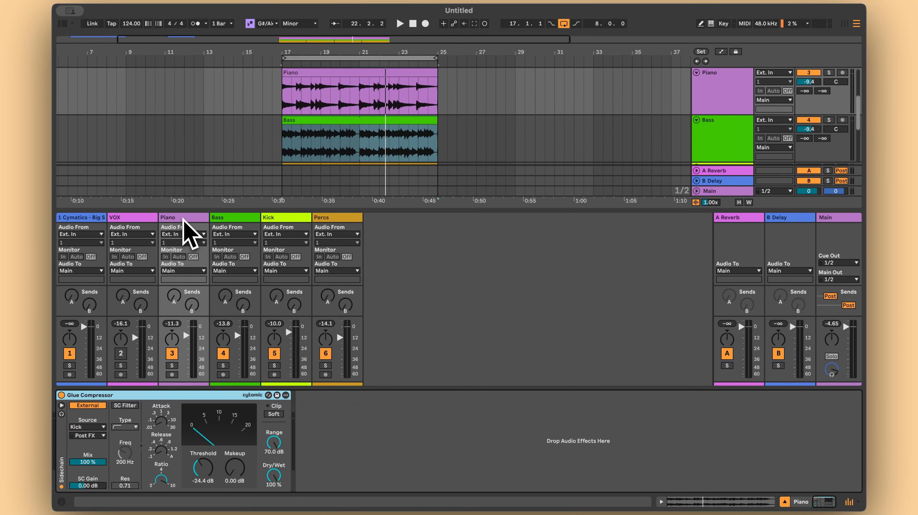
key(space)
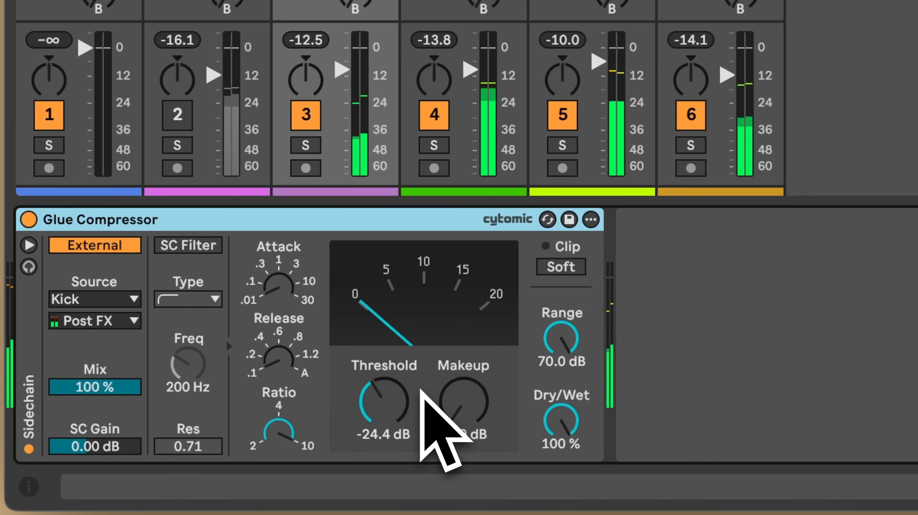
key(space)
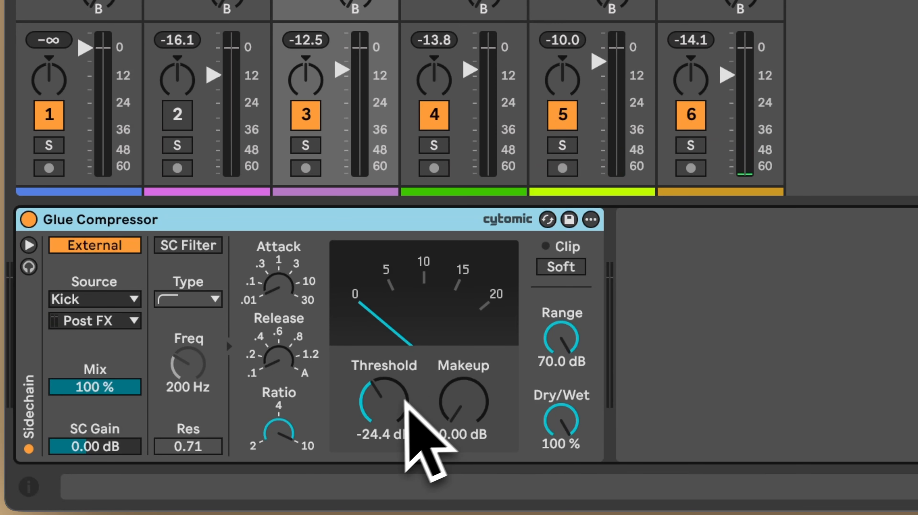
Set the Piano's Glue Compressor threshold to -18.1 dB and its release to .2 while the mix plays.
click(391, 406)
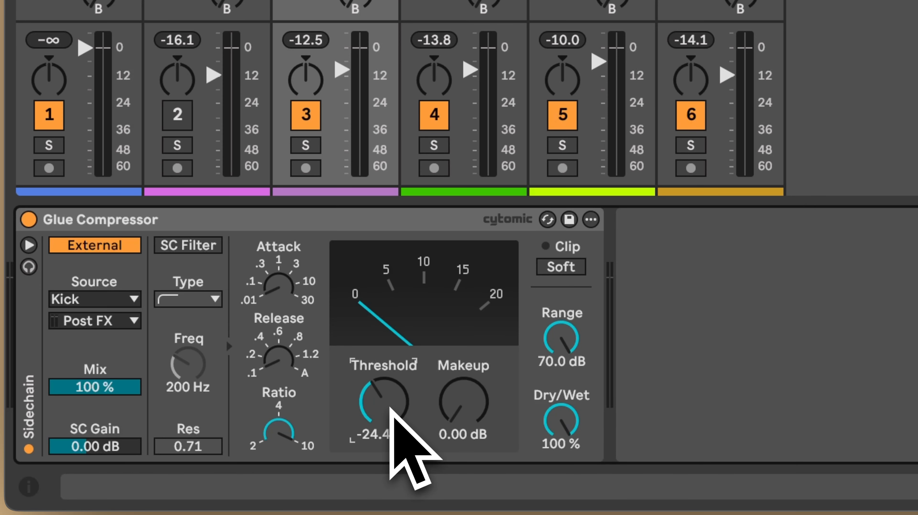
drag(393, 408, 390, 406)
key(space)
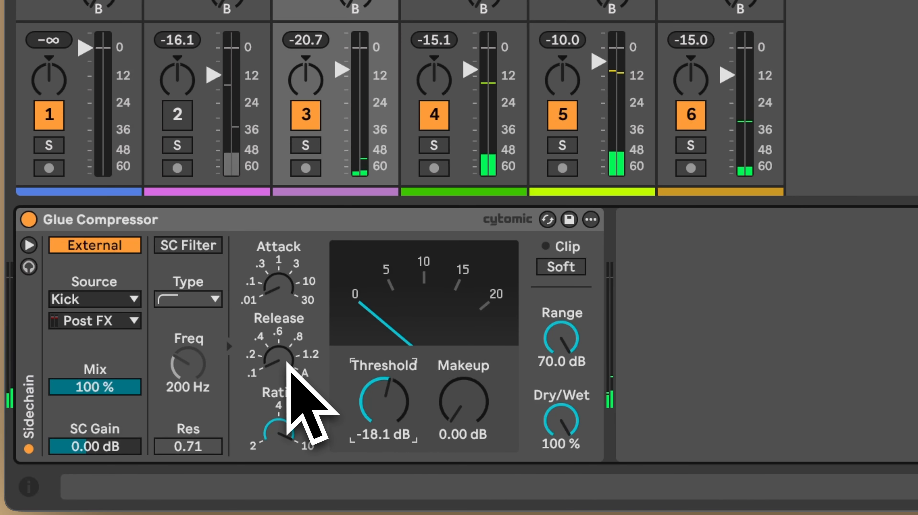
click(286, 363)
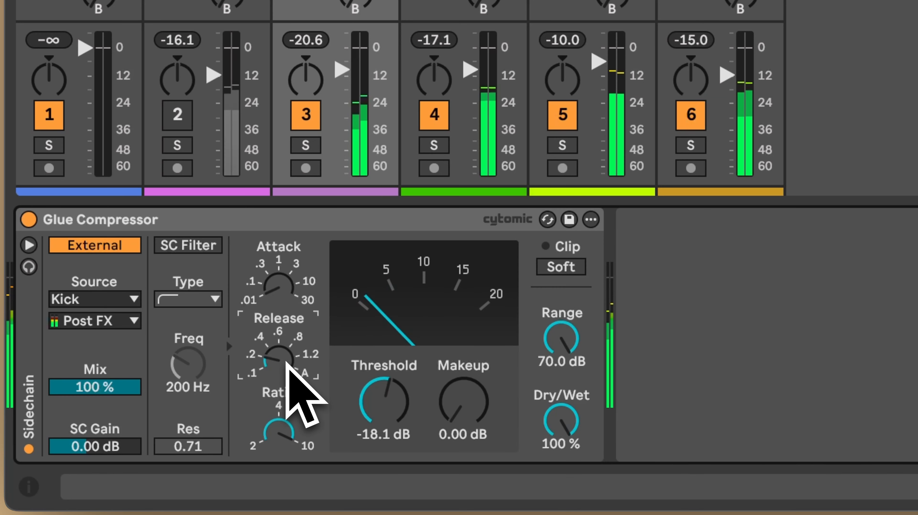
drag(286, 364, 287, 362)
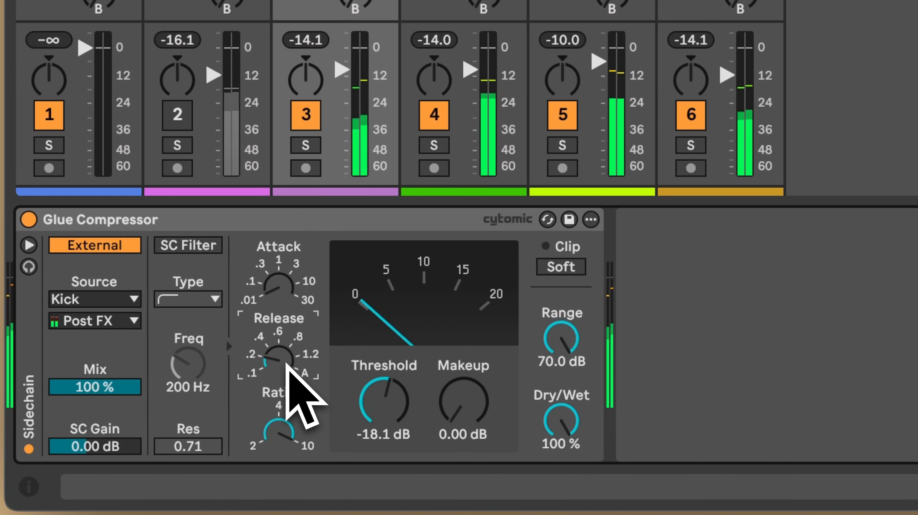
Audition the Piano compressor's threshold down to about -34.6 dB and settle it at -17.5 dB.
drag(380, 409, 379, 409)
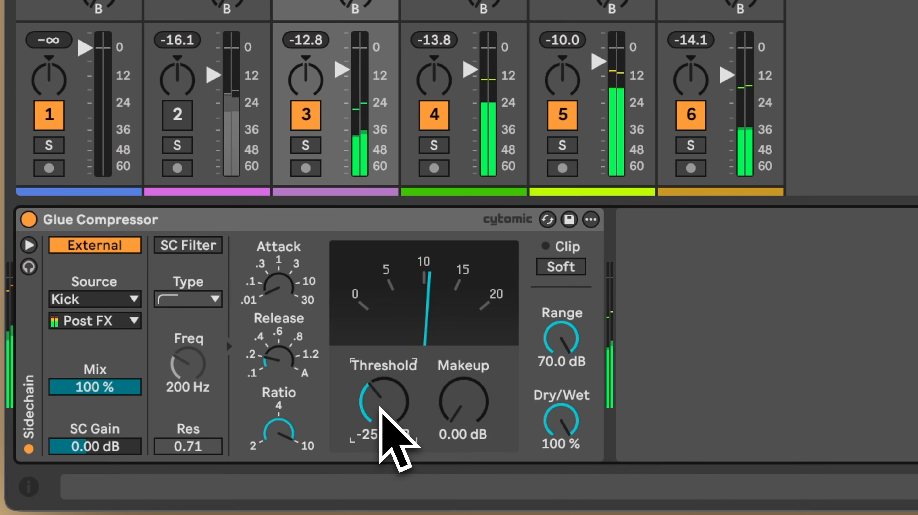
drag(380, 407, 380, 411)
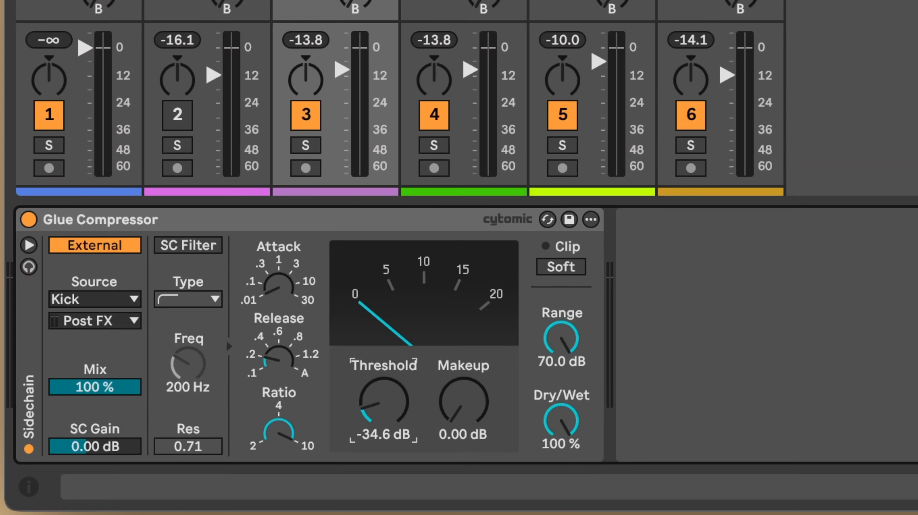
drag(393, 409, 393, 407)
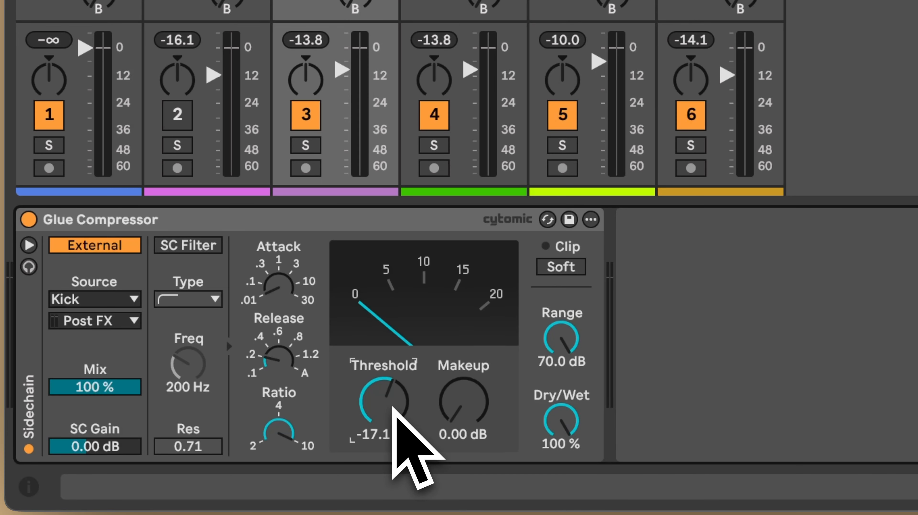
drag(393, 407, 387, 407)
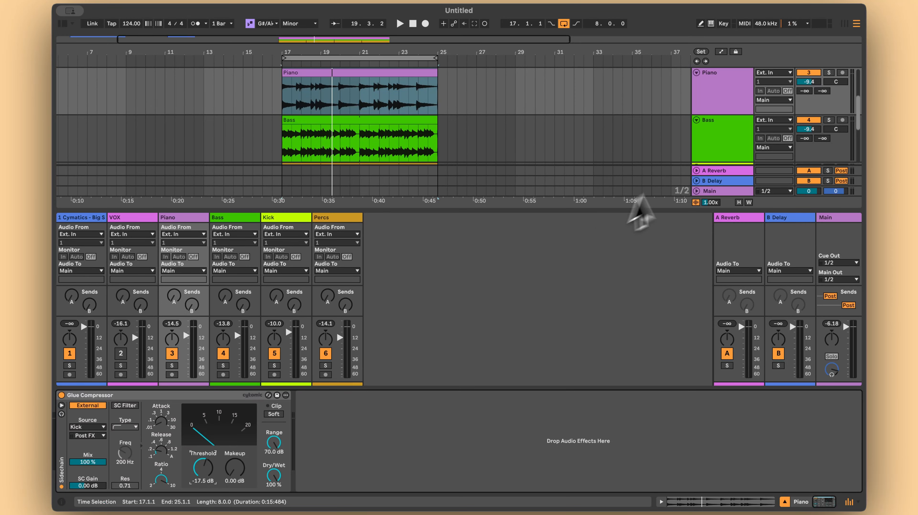
Solo the Piano track and play it on its own.
click(728, 95)
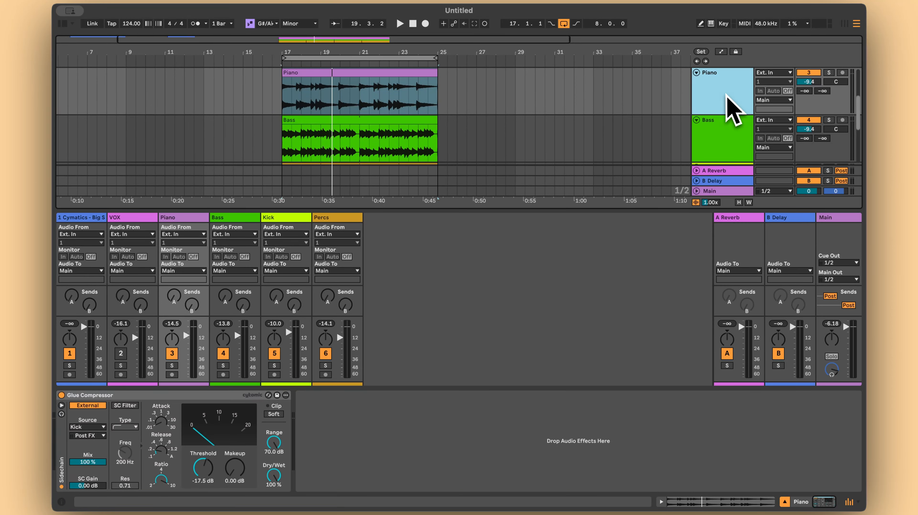
click(829, 73)
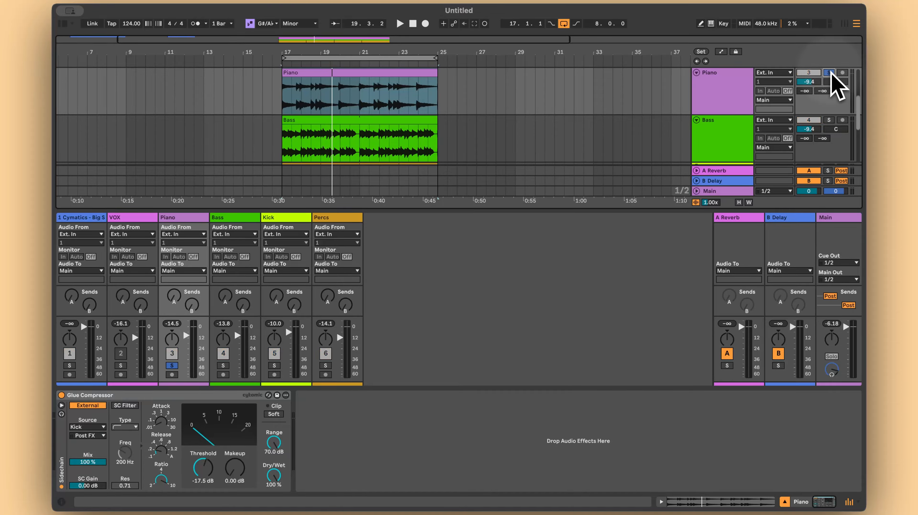
key(space)
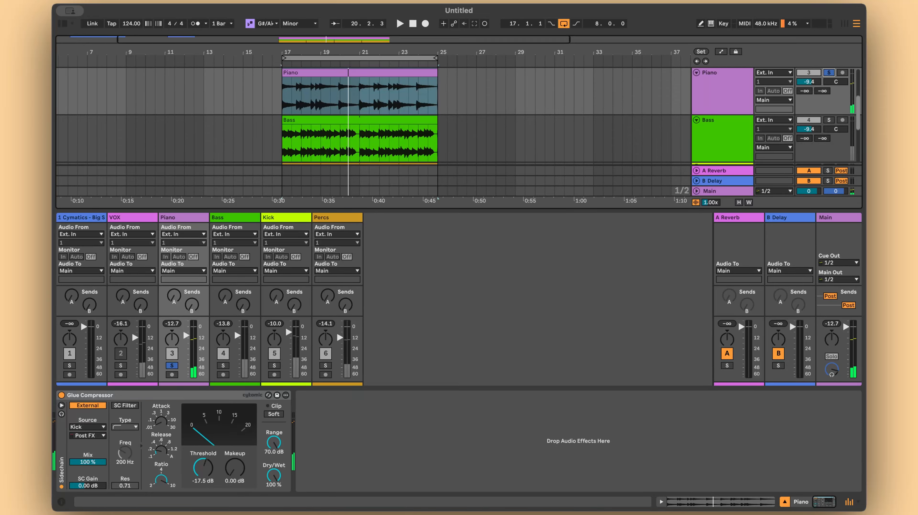
click(723, 90)
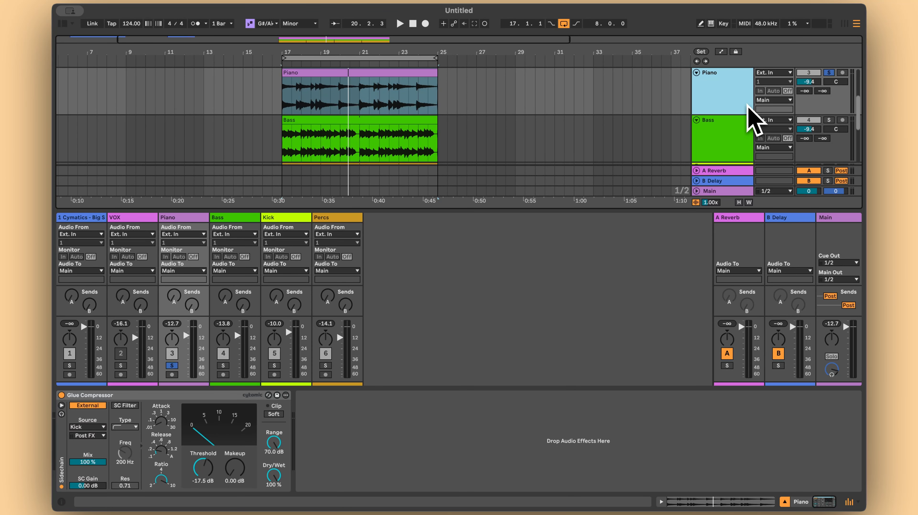
Show the B Delay return's device, raise the Piano's send B to 0 and listen to the delayed piano.
click(794, 218)
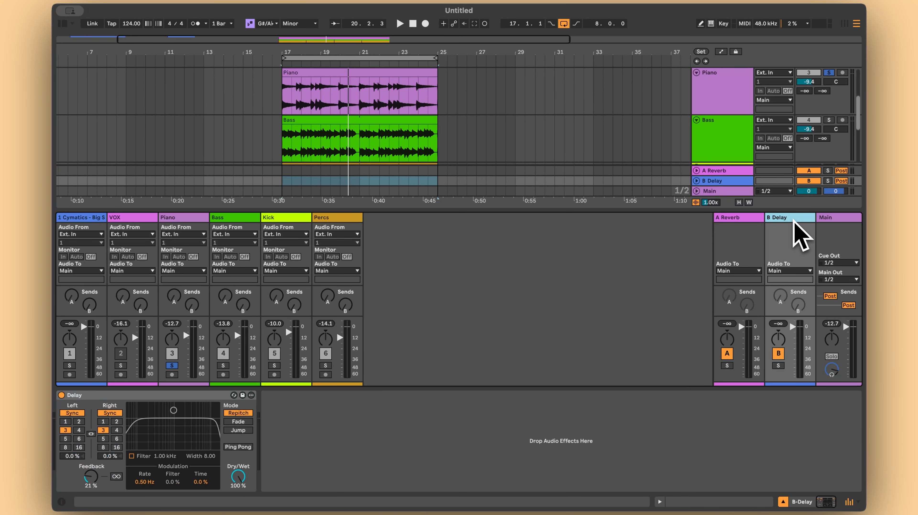
click(754, 223)
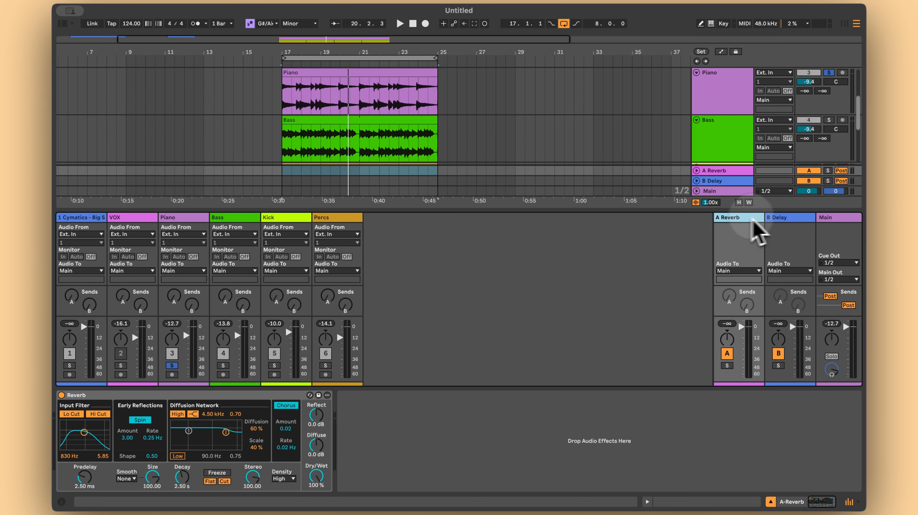
click(798, 220)
drag(824, 93, 825, 93)
key(space)
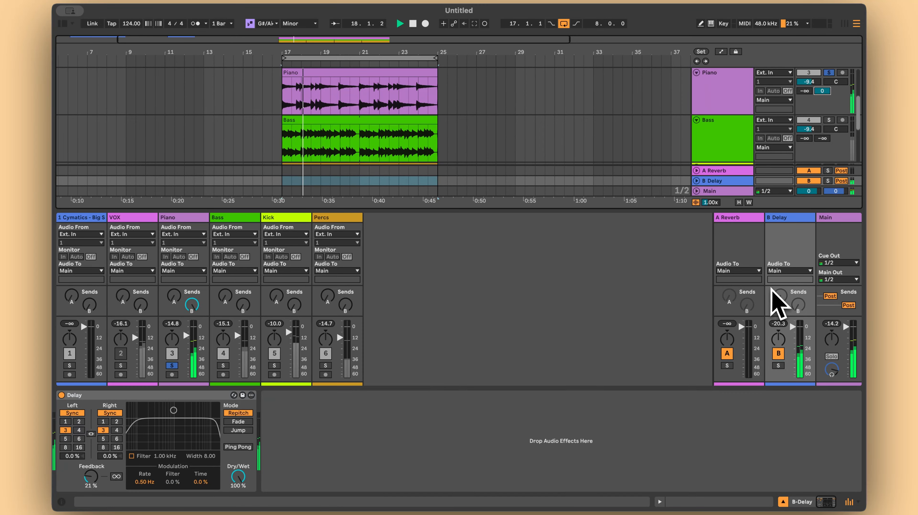
key(space)
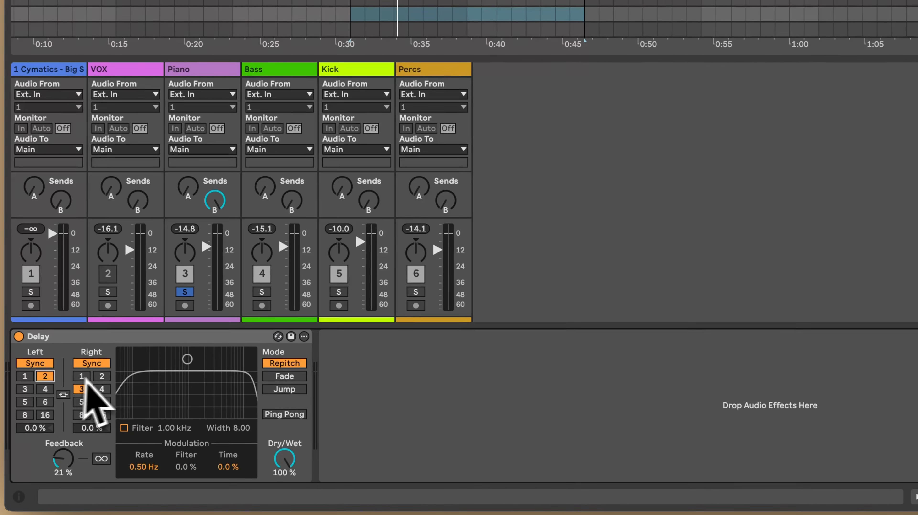
Configure the Delay with linked left and right times of 2, 24 % feedback and a filter shape of 2.93 kHz, width 7.32.
click(116, 421)
click(63, 394)
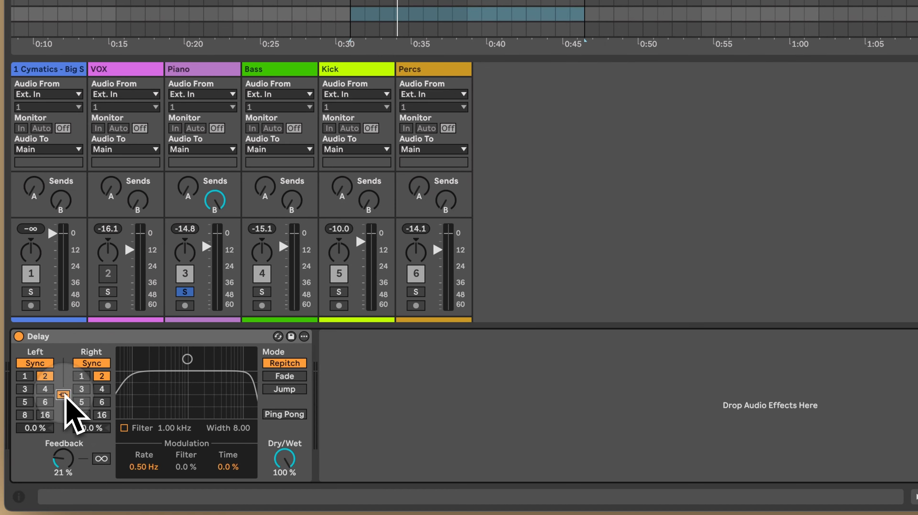
drag(72, 456, 71, 457)
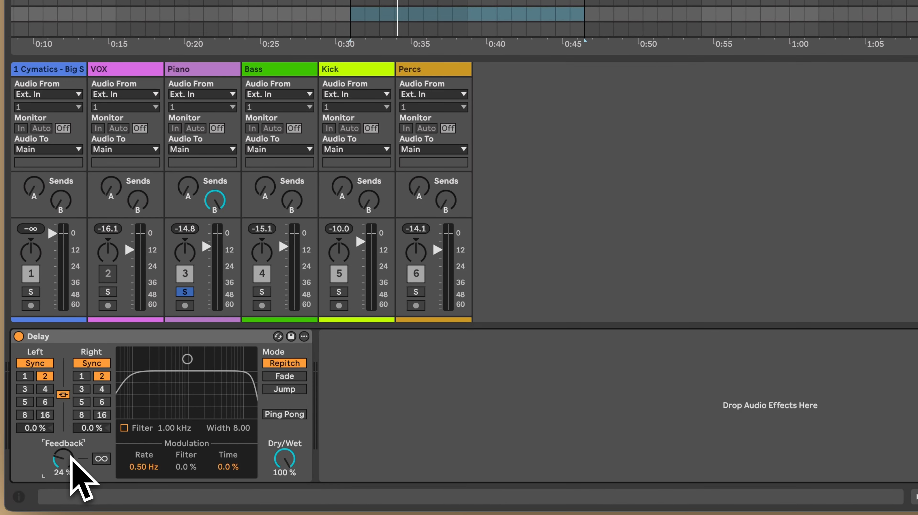
drag(188, 359, 215, 365)
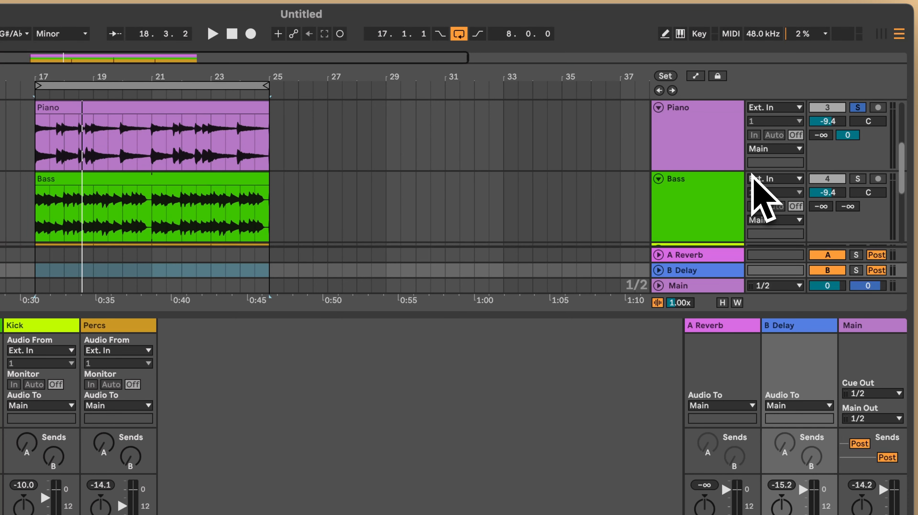
Audition linked delay times of 4 and 1 on the playing piano and settle on 3.
key(space)
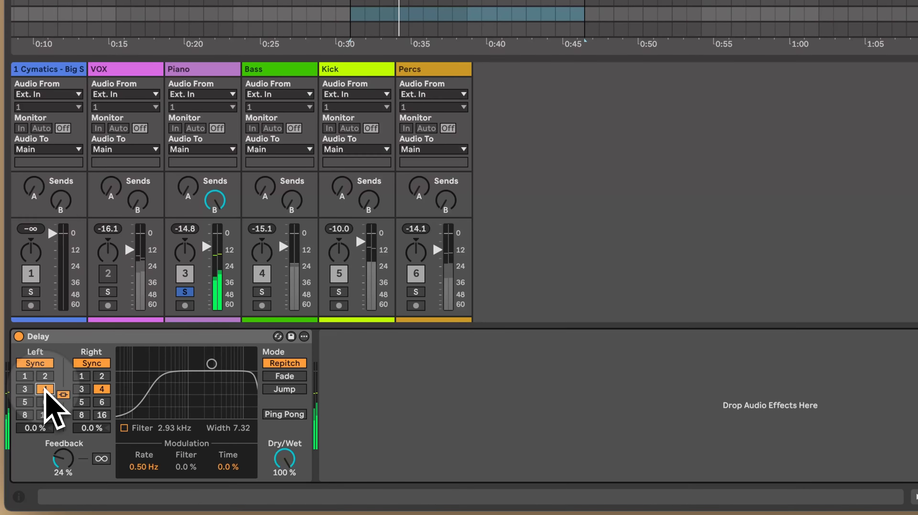
click(44, 389)
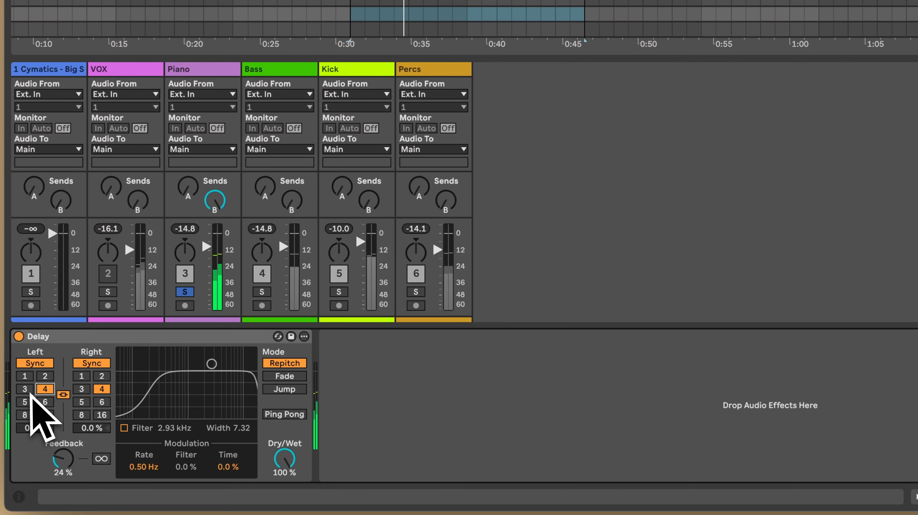
click(25, 376)
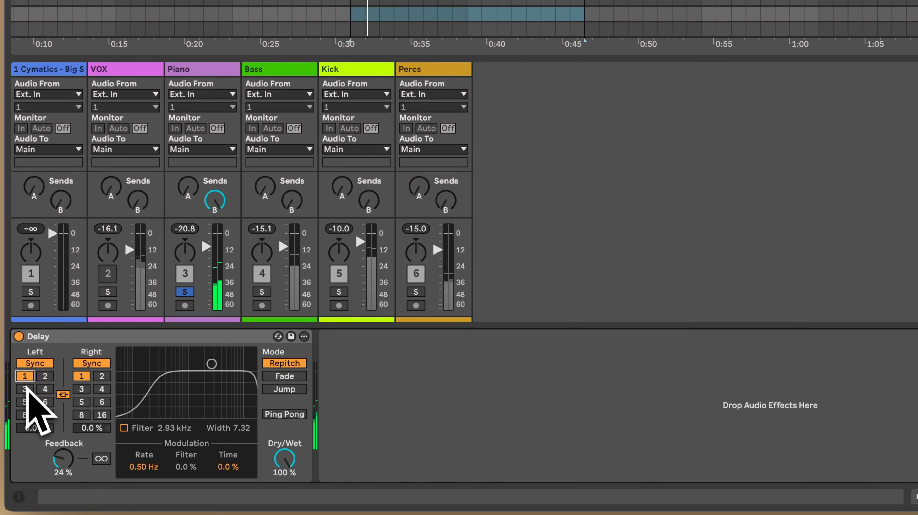
click(25, 389)
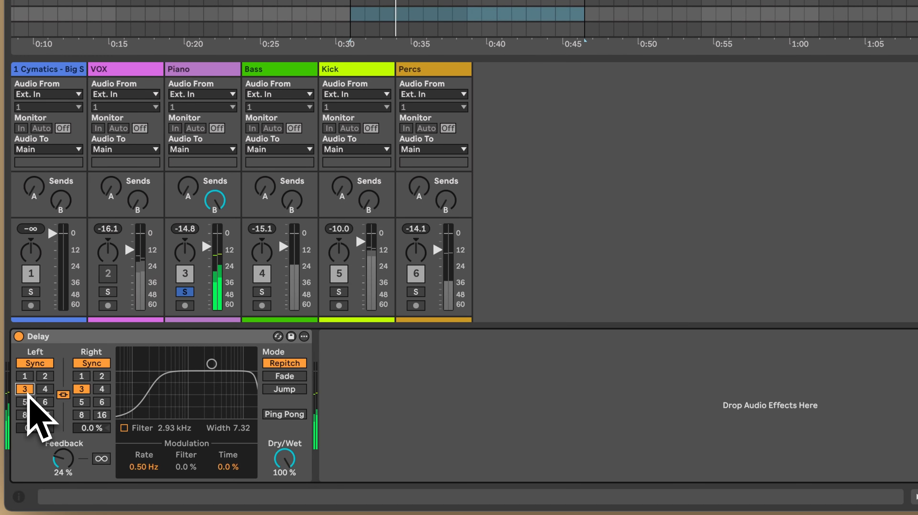
Enable the Delay's filter and shape it to 5.84 kHz with a width of 5.87.
click(124, 428)
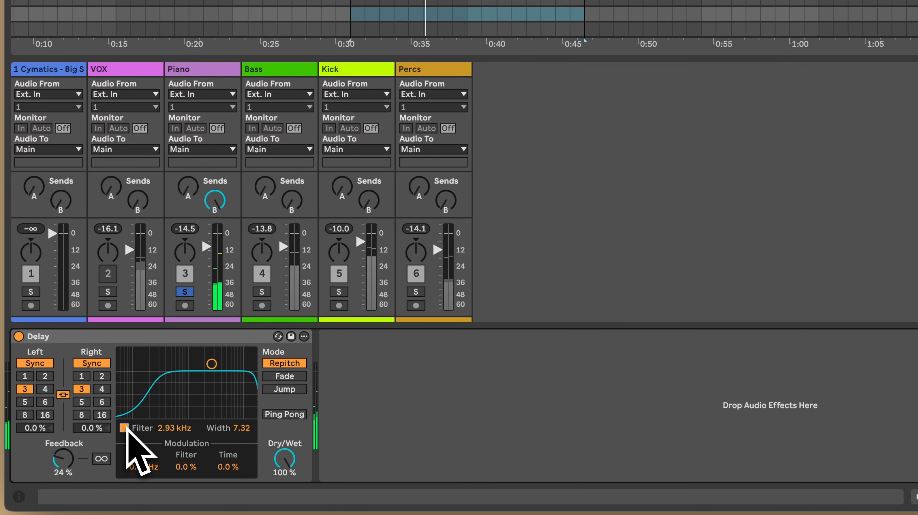
drag(212, 364, 230, 376)
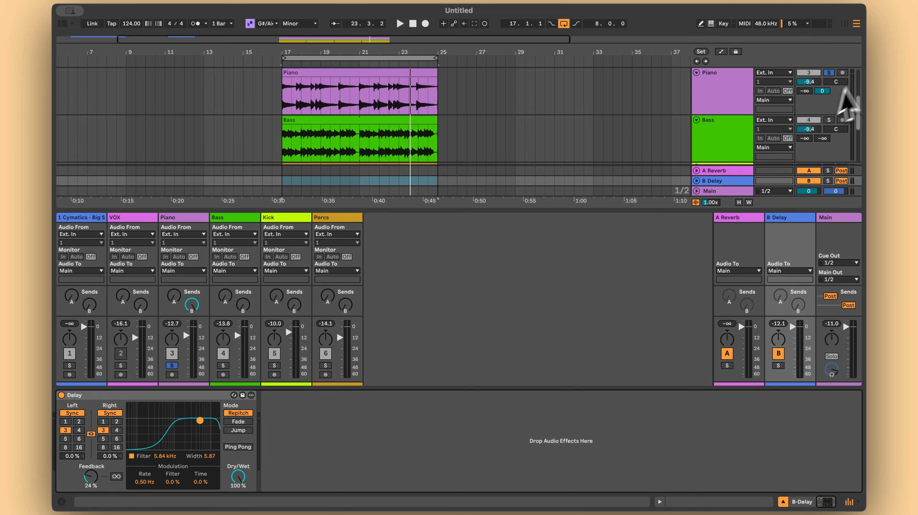
Copy the Piano track's Glue Compressor onto the B Delay return, after the Delay.
click(828, 90)
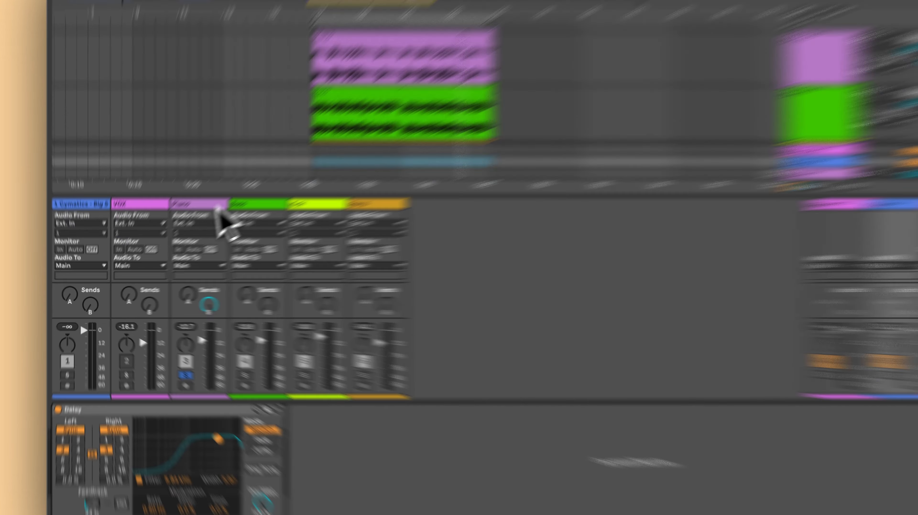
click(214, 205)
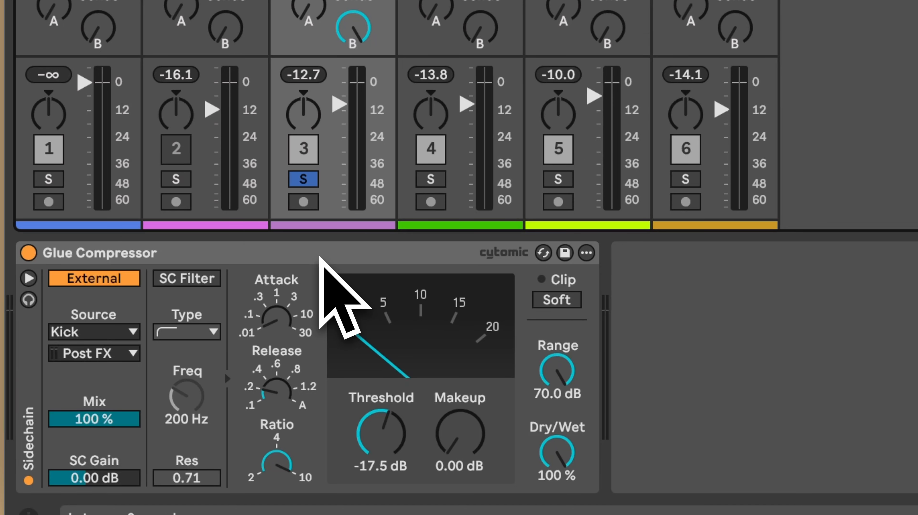
click(408, 257)
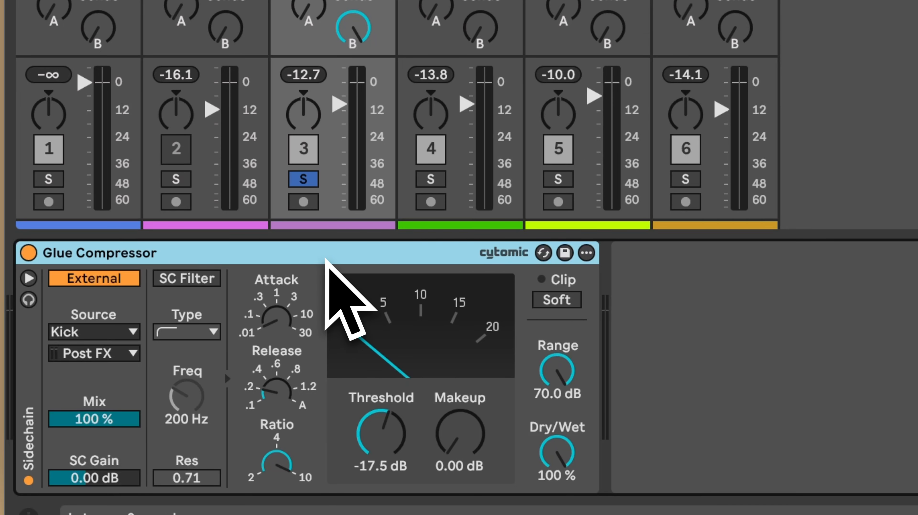
drag(326, 258, 721, 115)
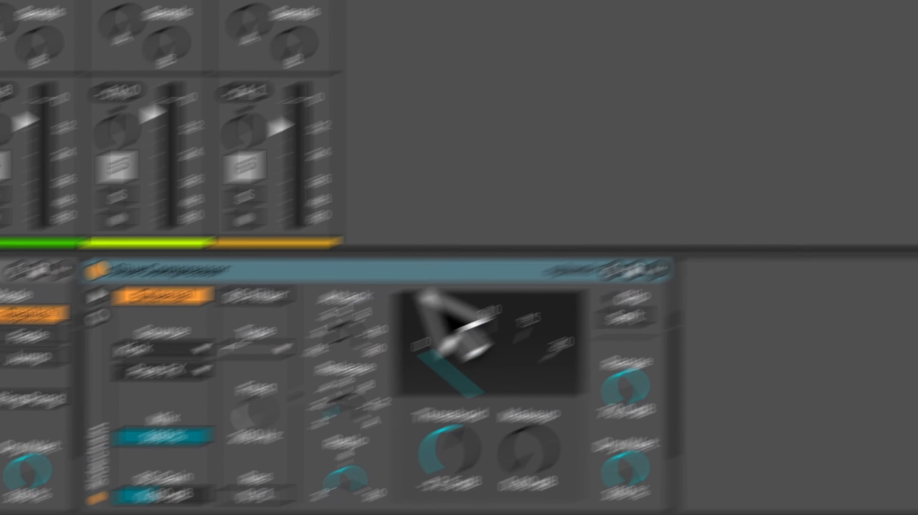
click(529, 220)
Set the return's Glue Compressor sidechain source to Piano and lower its threshold to -25.1 dB during playback.
click(306, 303)
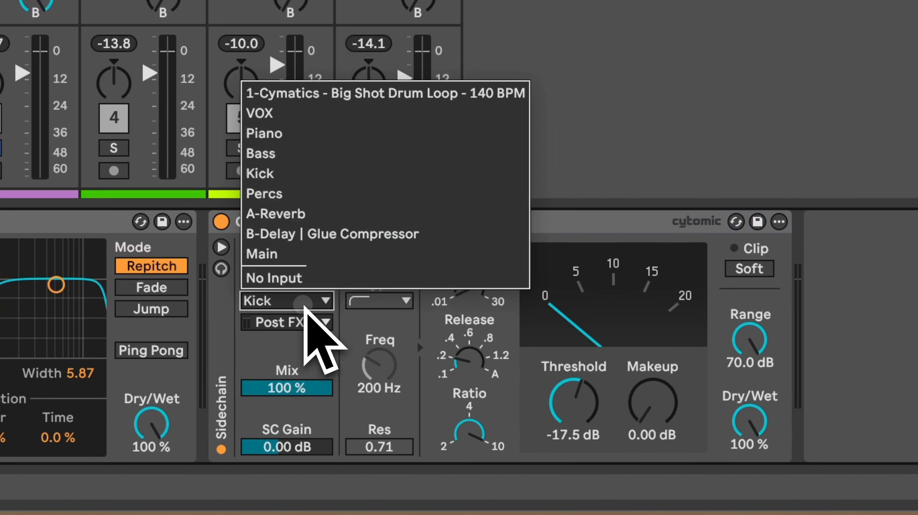
click(341, 134)
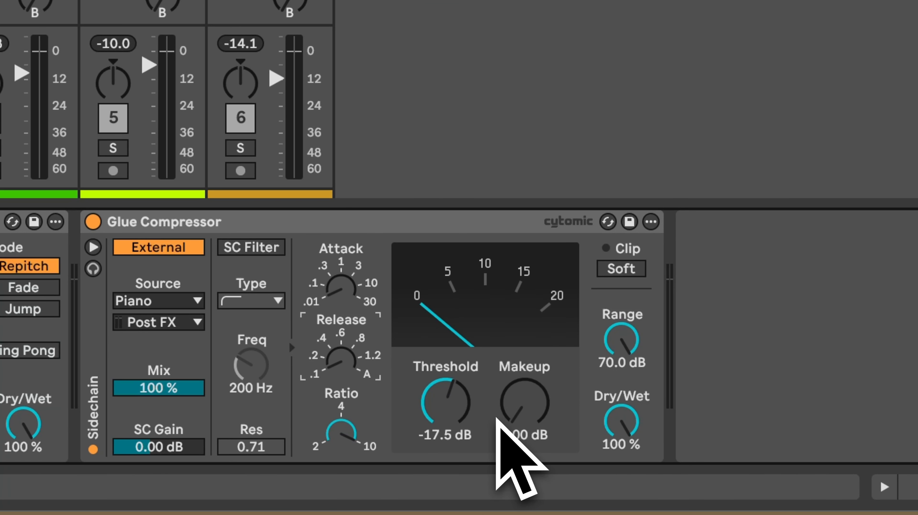
key(space)
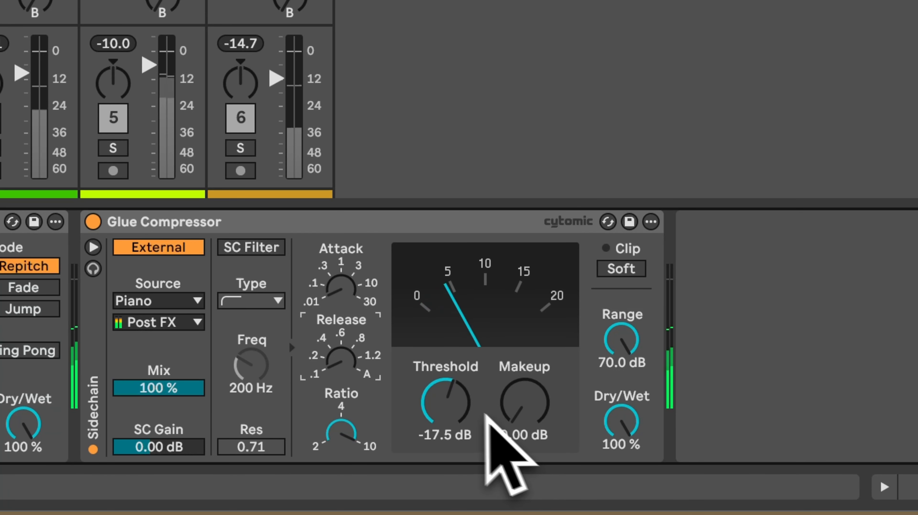
drag(453, 365, 454, 407)
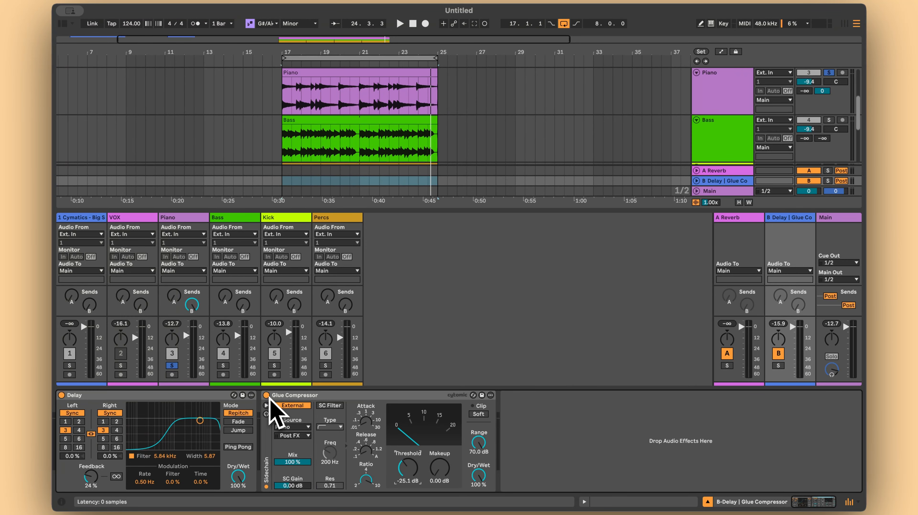
Bypass the Glue Compressor on the B Delay return, listen to the delayed piano and re-enable the compressor.
click(267, 395)
key(space)
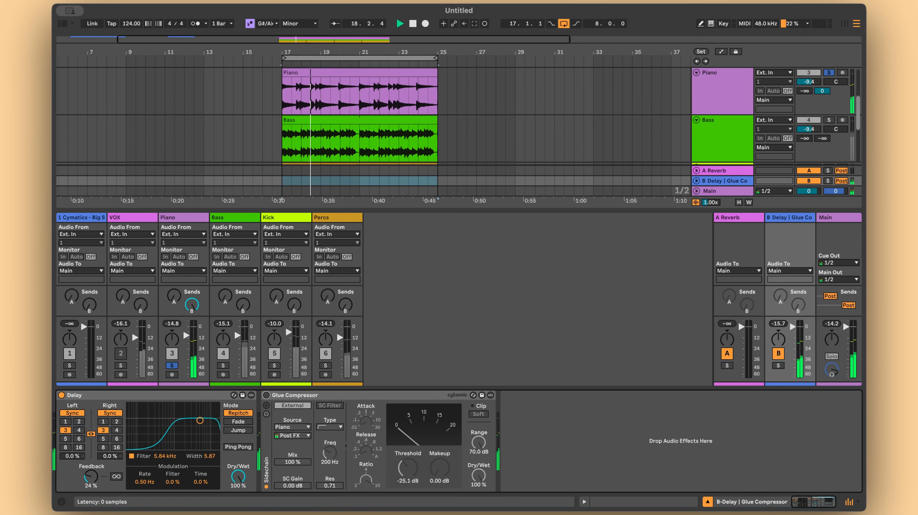
click(266, 396)
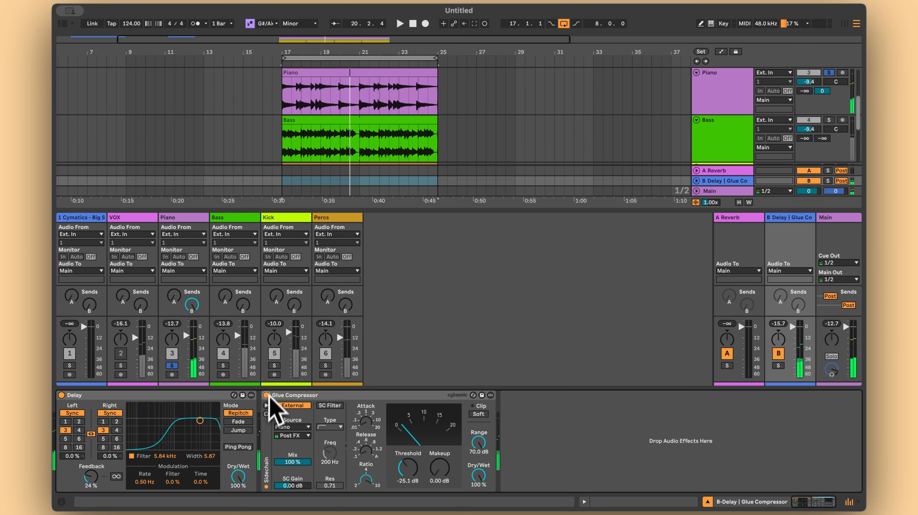
Loop only the first two beats from bar 17 to compare the compressor on and off, and restore the eight-bar loop.
drag(435, 58, 290, 58)
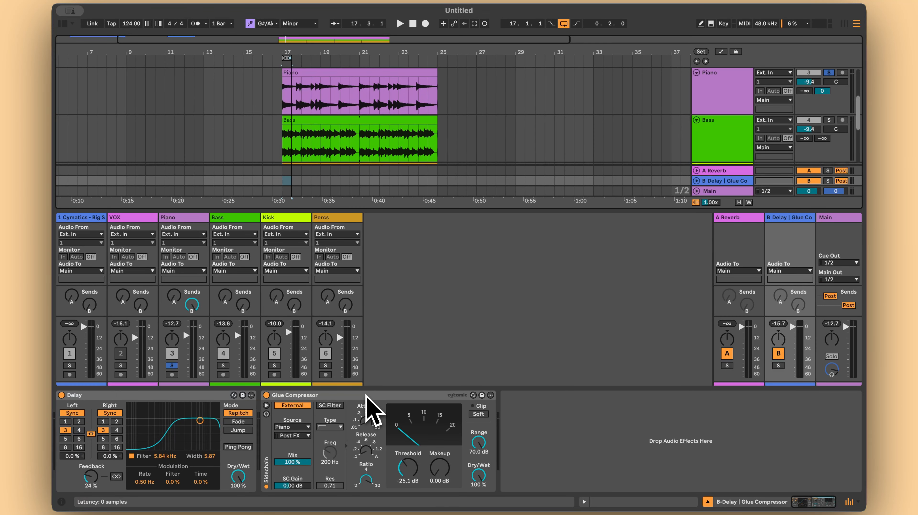
key(space)
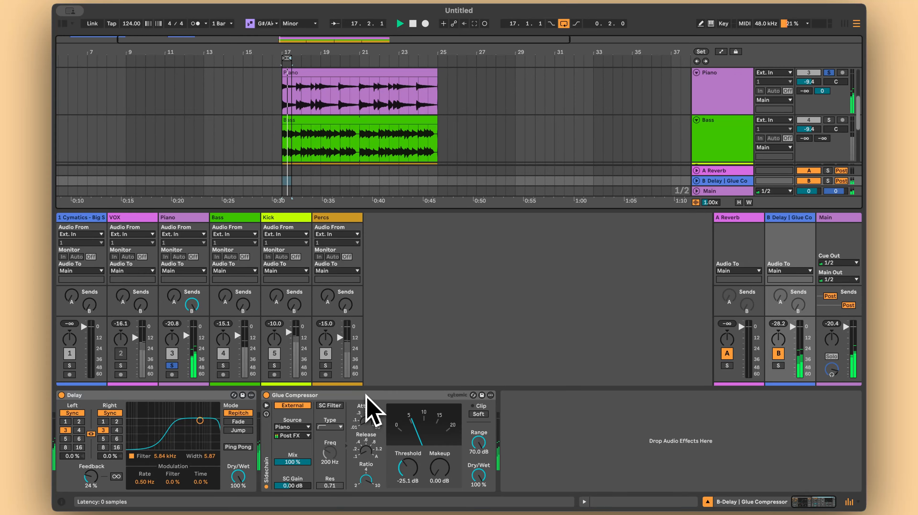
click(266, 395)
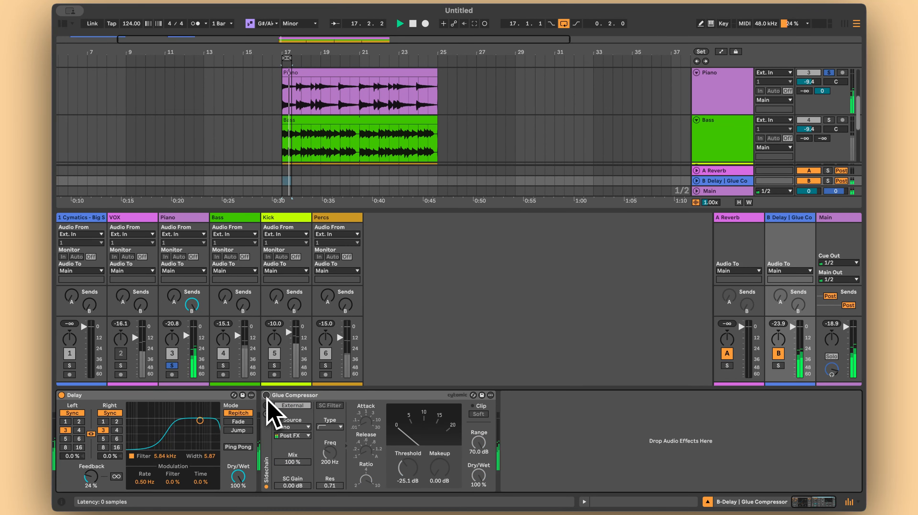
click(266, 396)
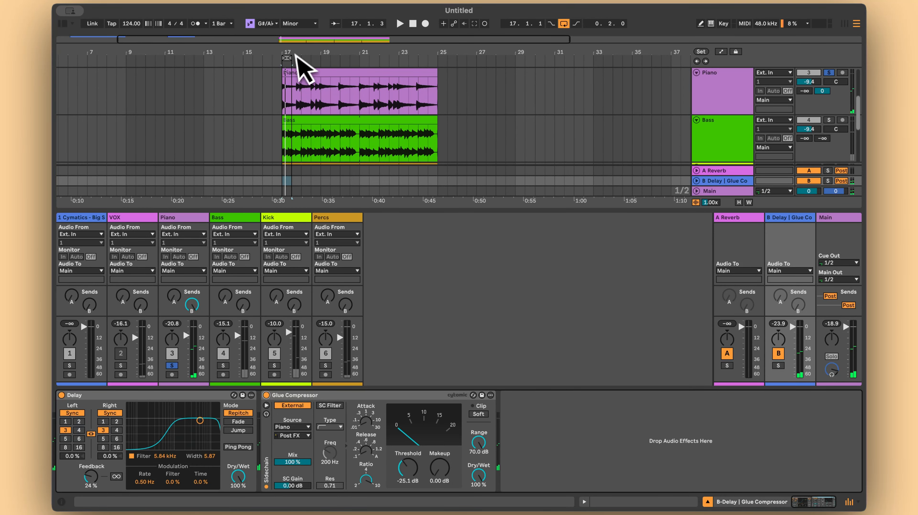
drag(284, 56, 433, 59)
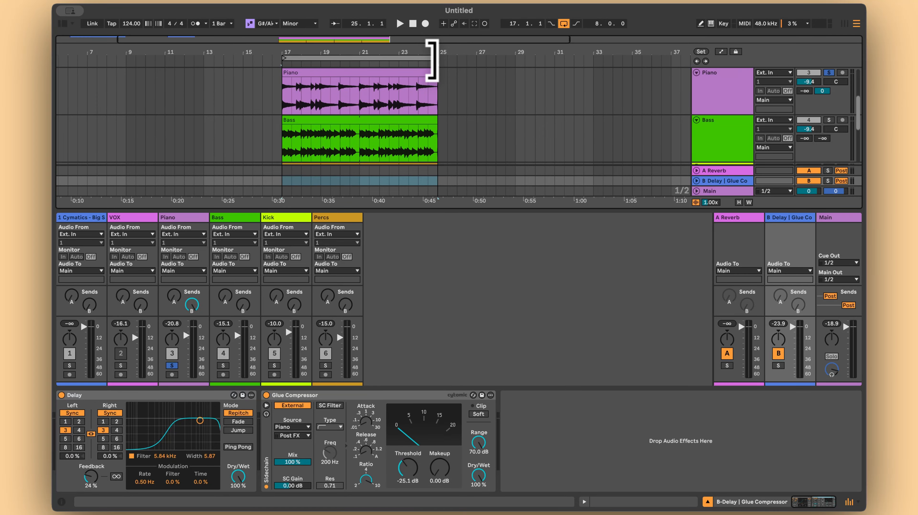
Lower the Piano track's send B during playback and settle on -9.4.
click(377, 79)
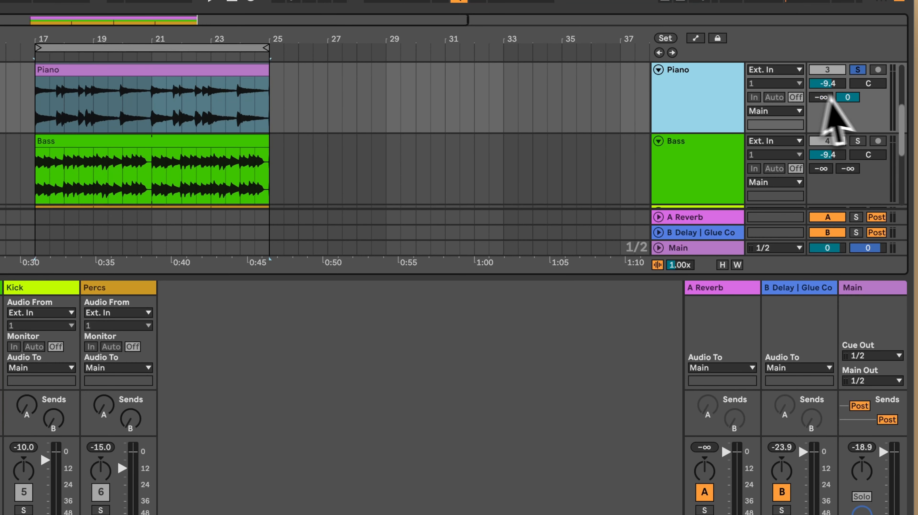
click(906, 114)
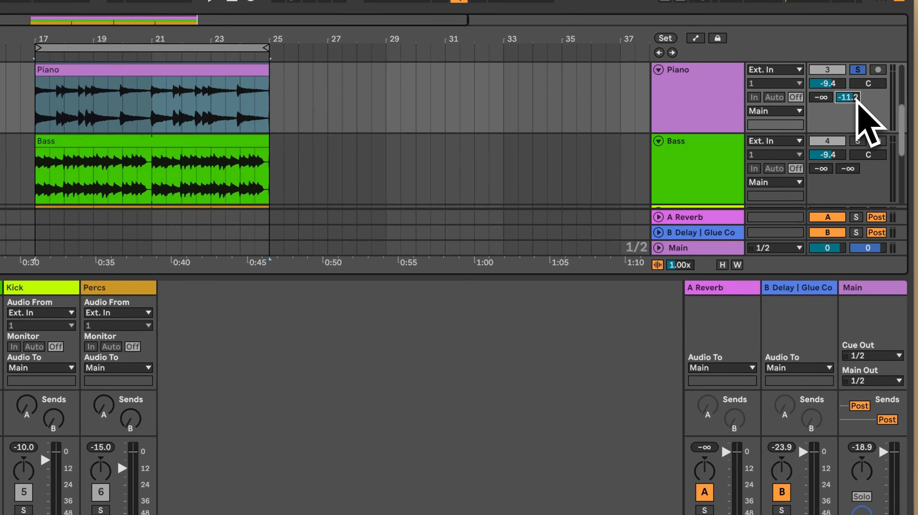
key(space)
drag(856, 99, 856, 97)
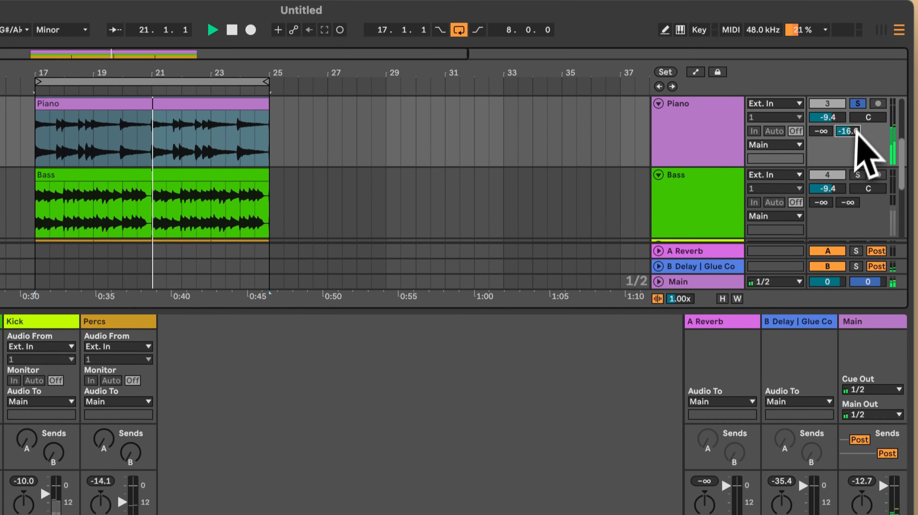
drag(856, 130, 854, 134)
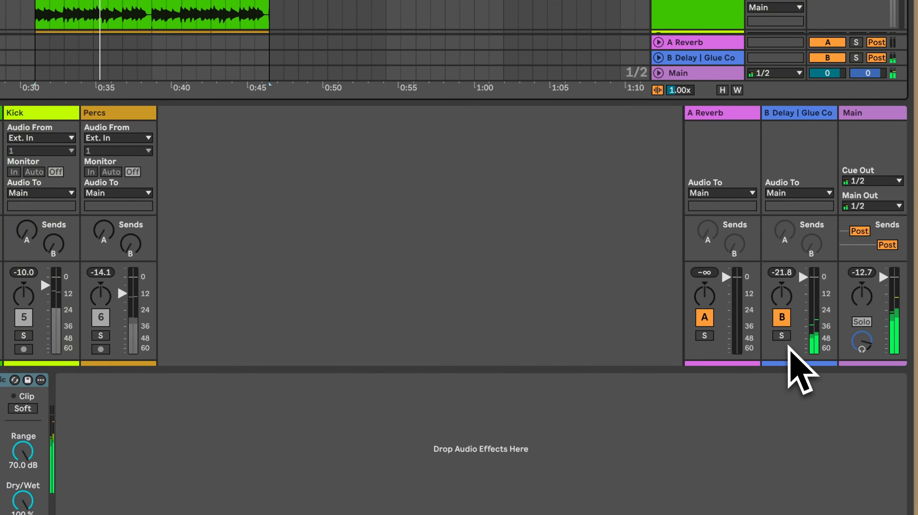
Audition the B Delay return in solo and in the full mix, and fine-tune the Piano's send B.
click(781, 336)
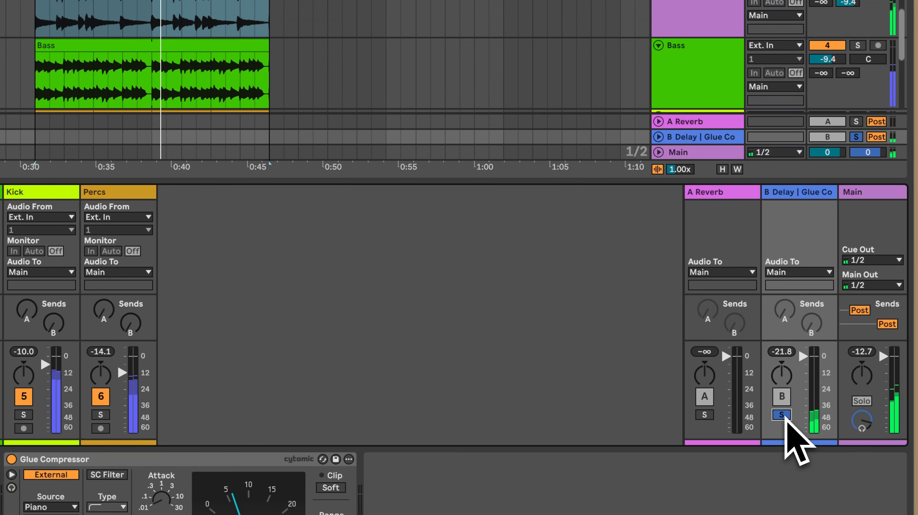
click(781, 415)
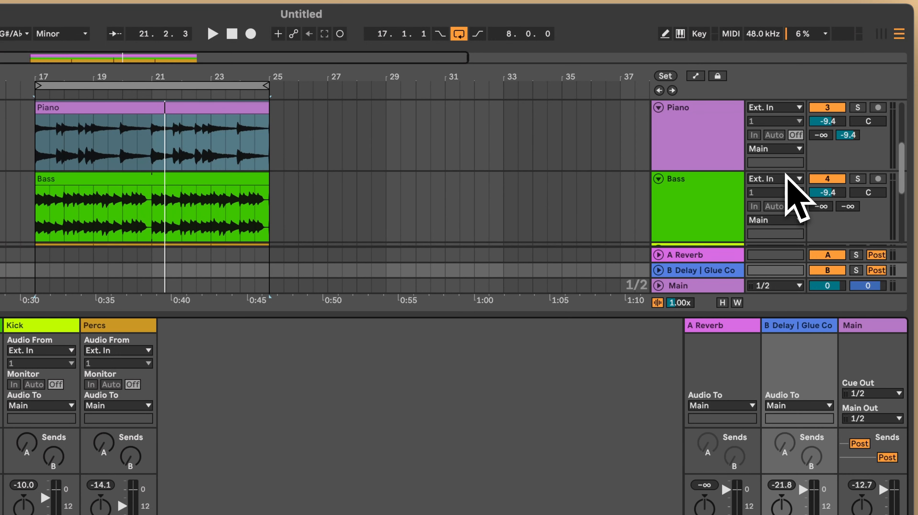
key(space)
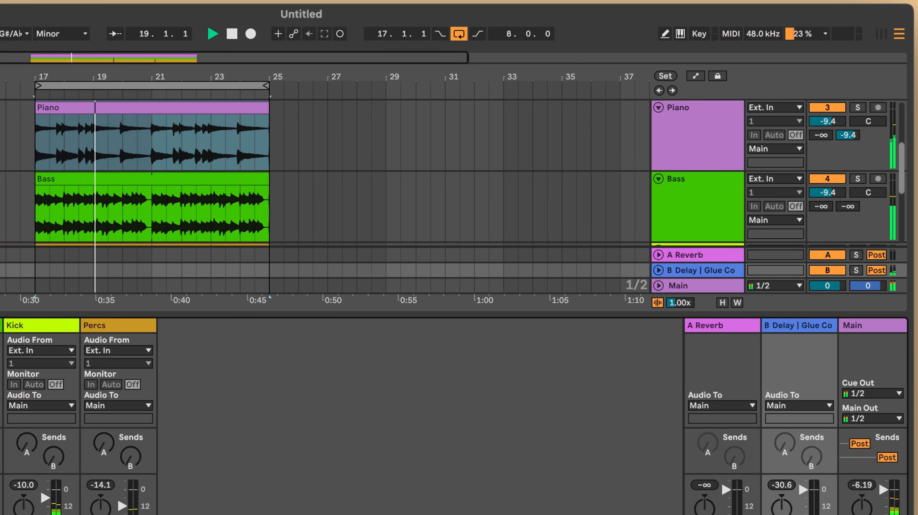
drag(856, 138, 855, 141)
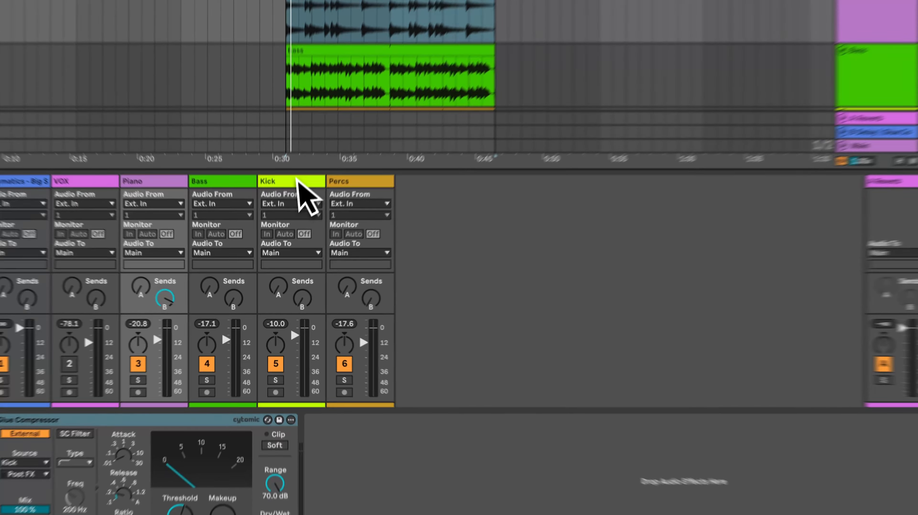
Group the Kick and Percs tracks, solo the new group and listen to it.
click(292, 218)
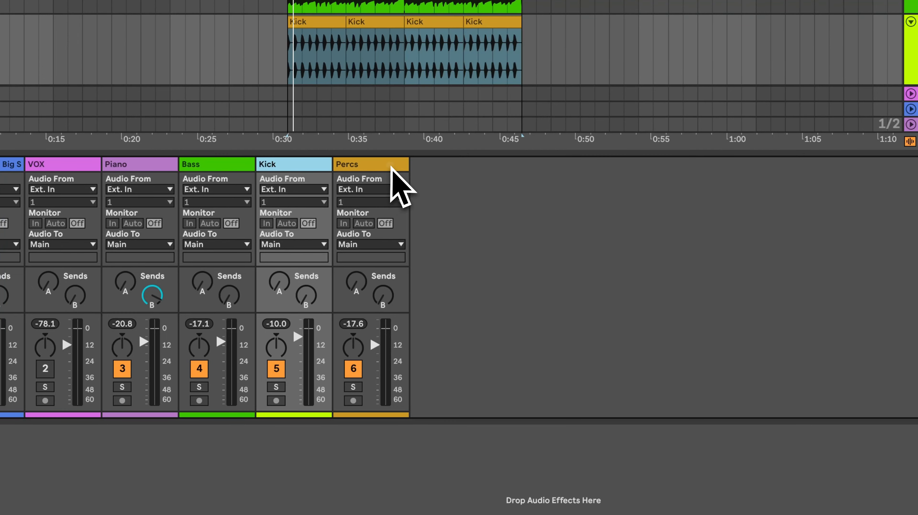
click(391, 168)
right_click(391, 168)
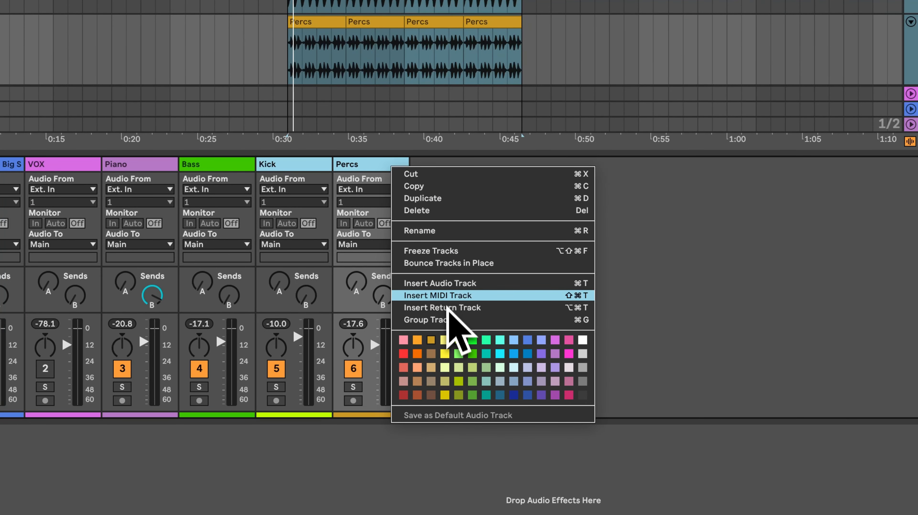
click(447, 319)
click(293, 165)
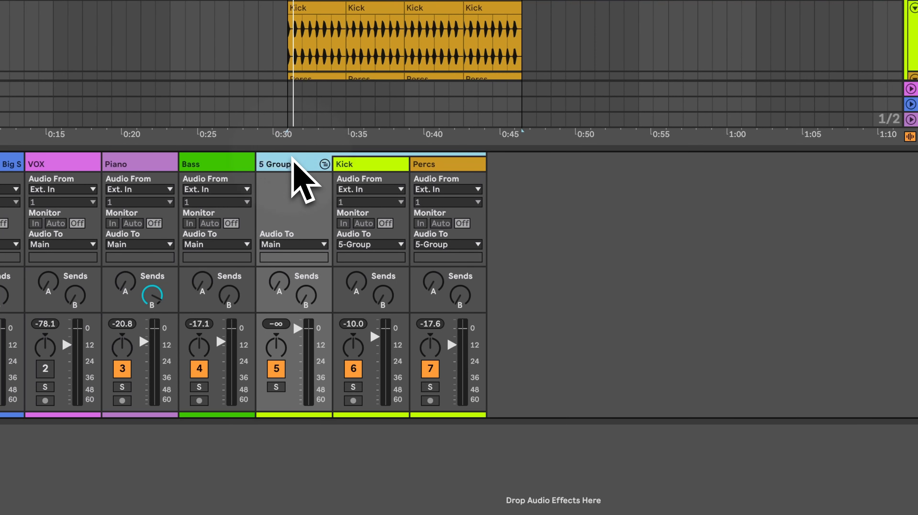
click(276, 387)
key(space)
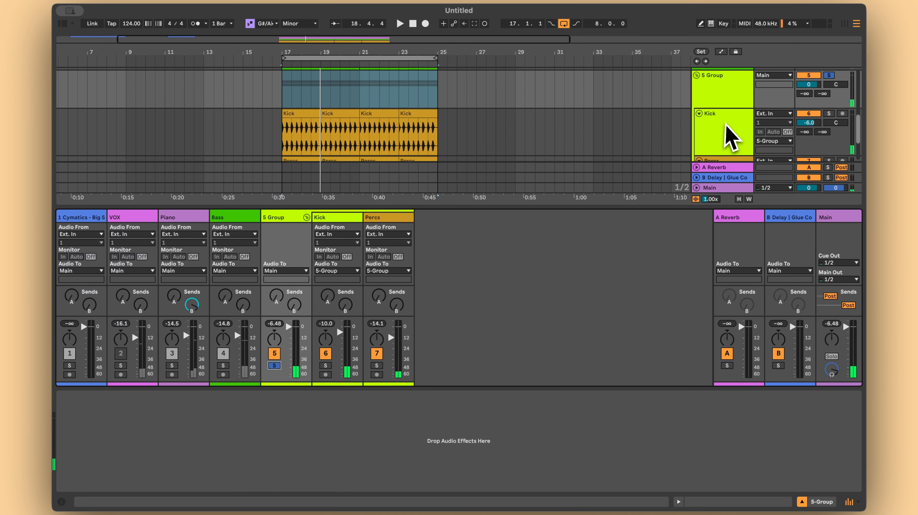
Copy the Glue Compressor from the Main track to the Kick and Percs group.
click(724, 139)
click(723, 188)
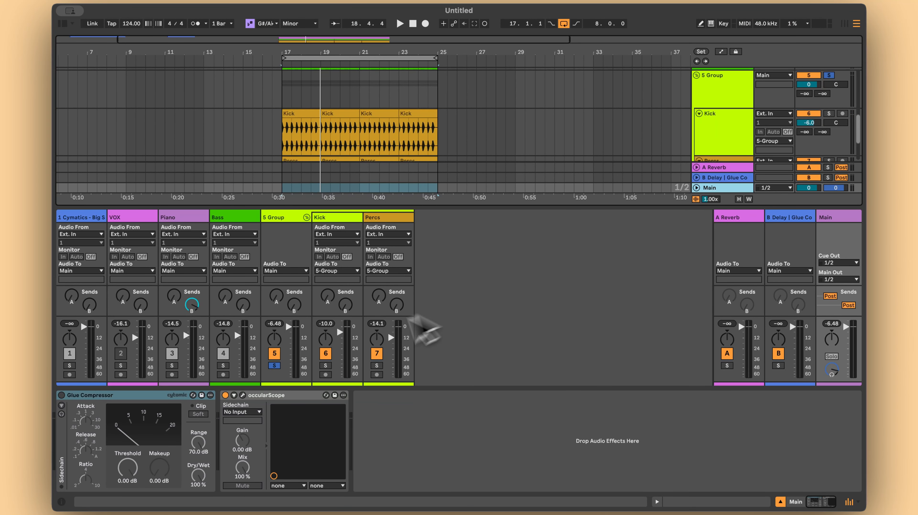
drag(155, 395, 712, 87)
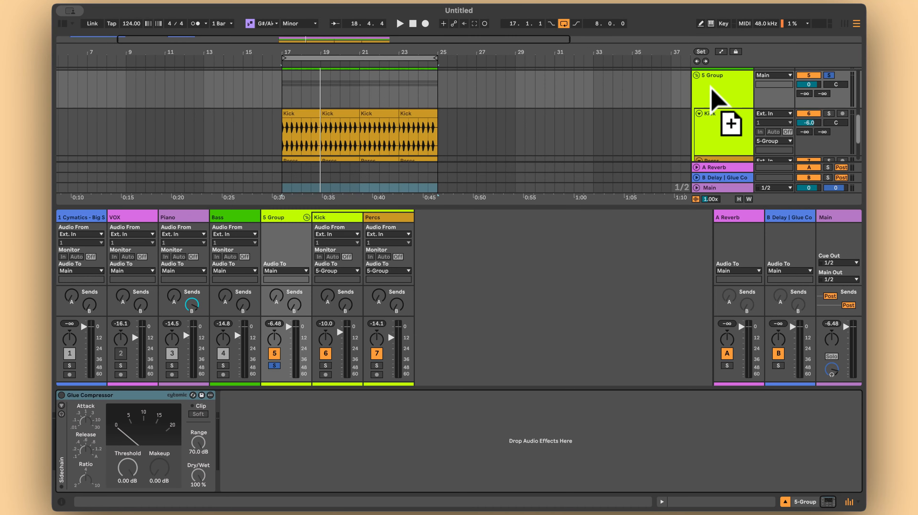
Enable the drum group's Glue Compressor and set its release to A and its attack to 3.
click(344, 217)
click(386, 217)
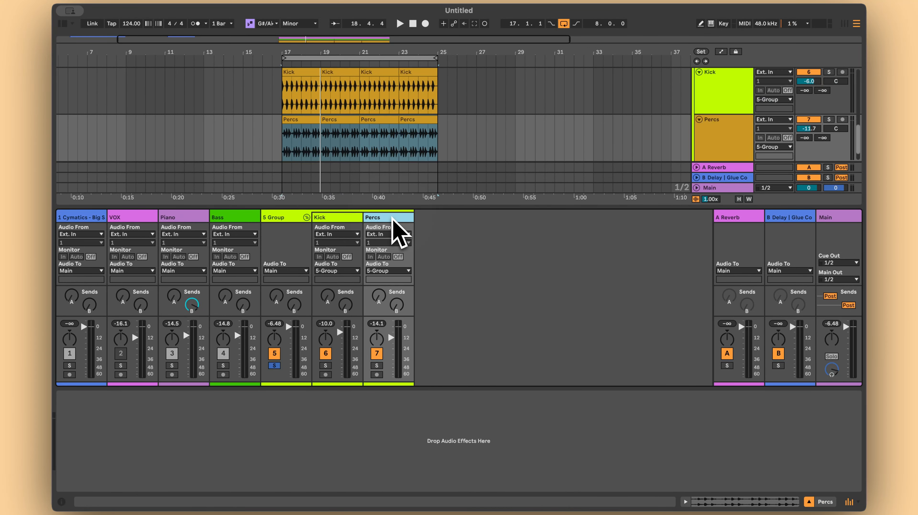
click(290, 218)
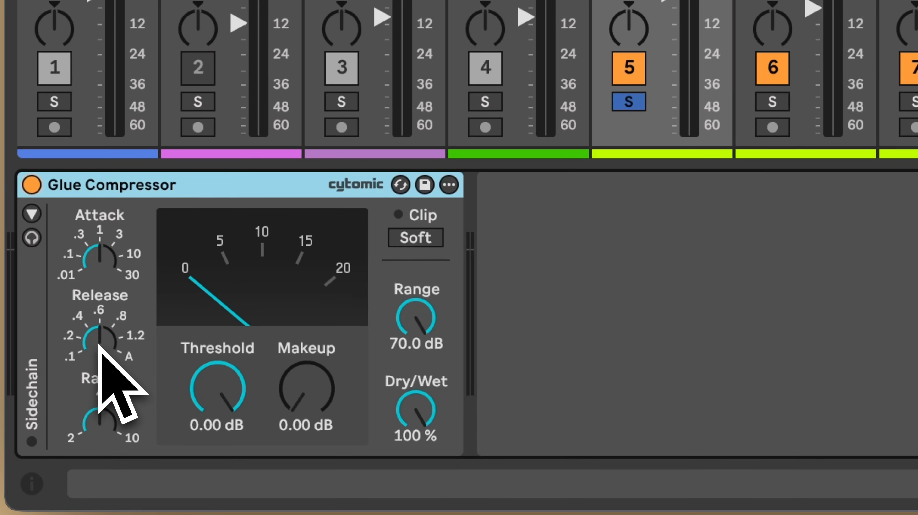
drag(100, 338, 101, 334)
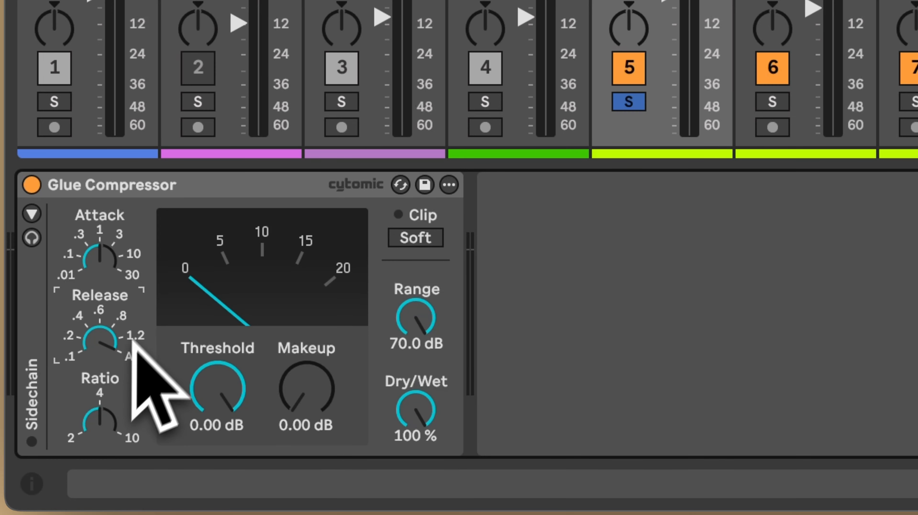
click(101, 263)
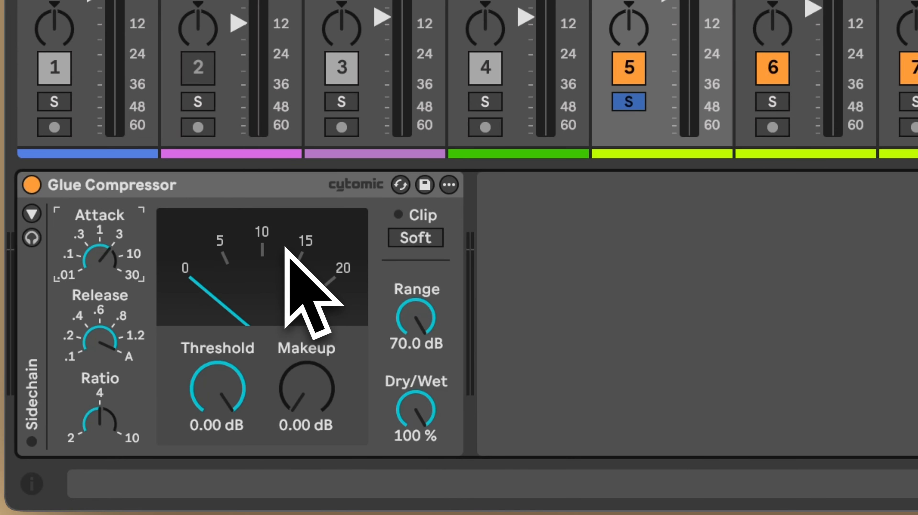
Play the soloed drum group and lower its Glue Compressor threshold to about -16.2 dB.
key(space)
drag(221, 390, 219, 392)
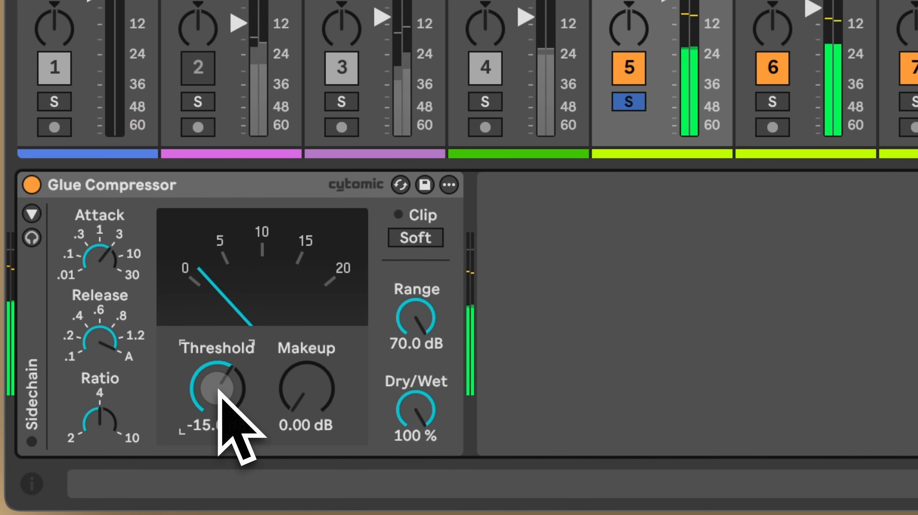
drag(220, 375, 219, 390)
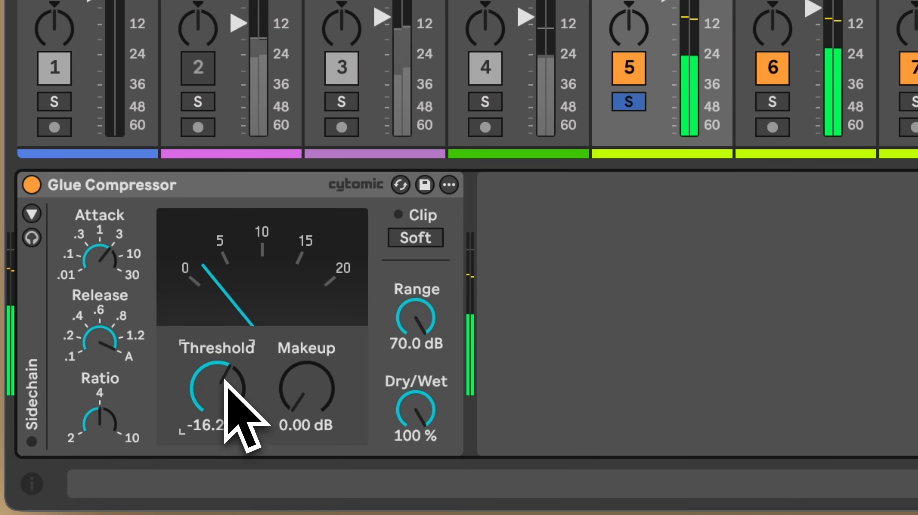
Set the drum group compressor's makeup to about 2.06 dB and its threshold to about -17.1 dB, comparing against bypass.
drag(308, 375, 317, 387)
drag(318, 387, 317, 389)
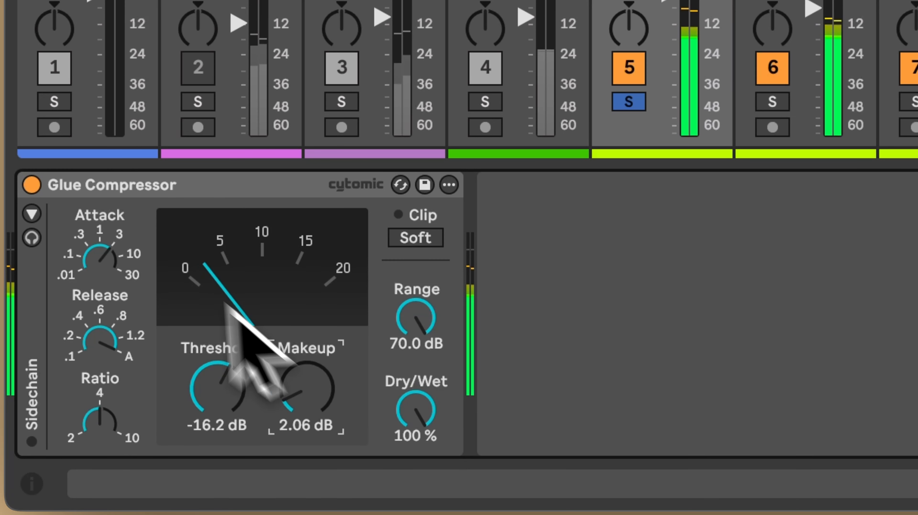
click(33, 185)
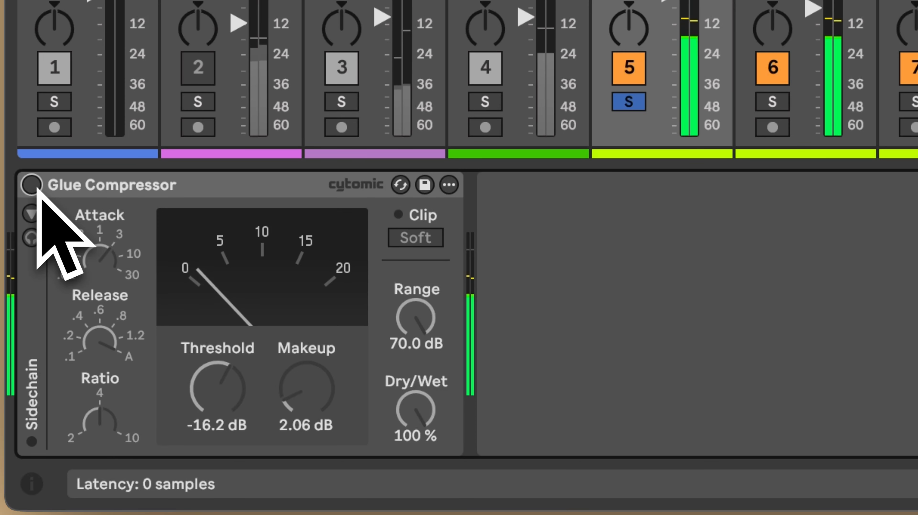
click(37, 187)
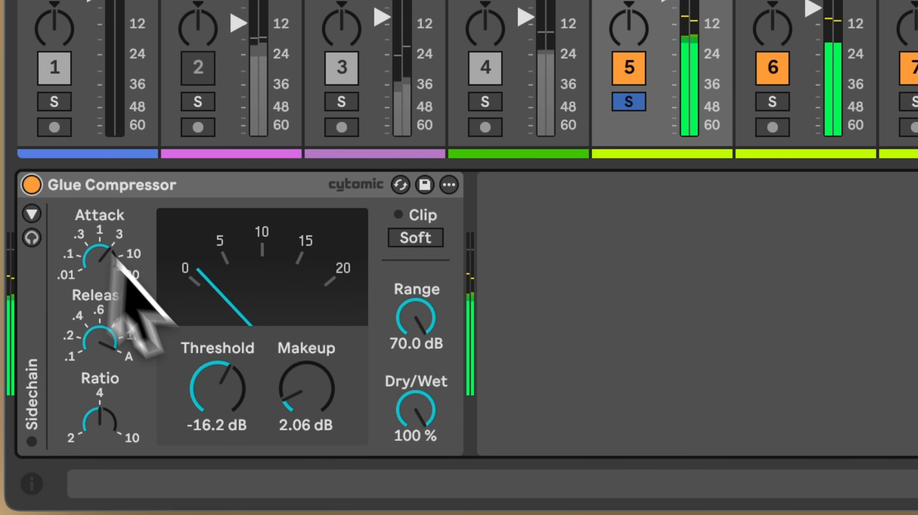
drag(221, 396, 221, 398)
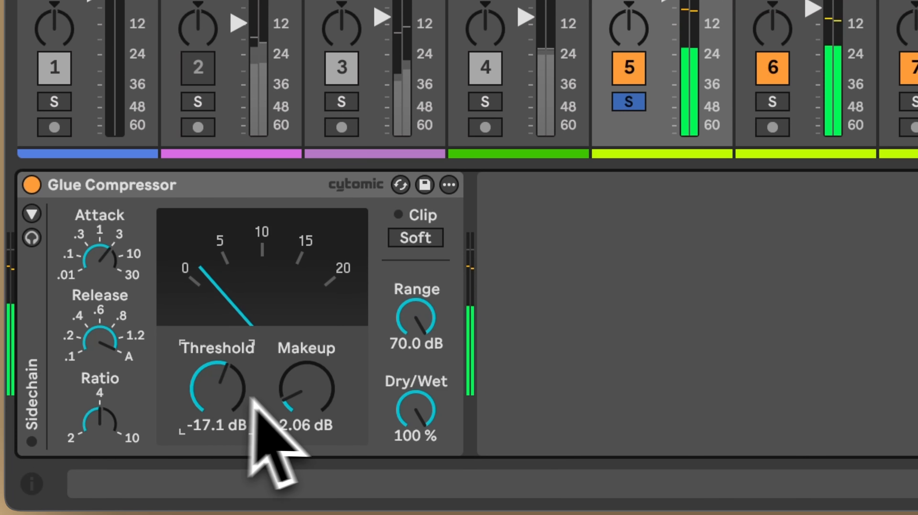
click(299, 398)
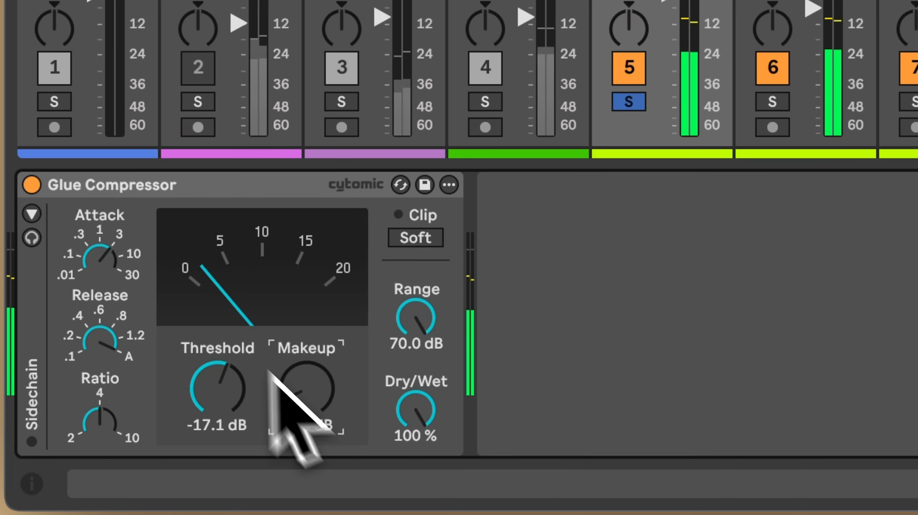
Compare the drum group with its Glue Compressor bypassed and active, and finish by unsoloing the group and stopping playback.
click(32, 185)
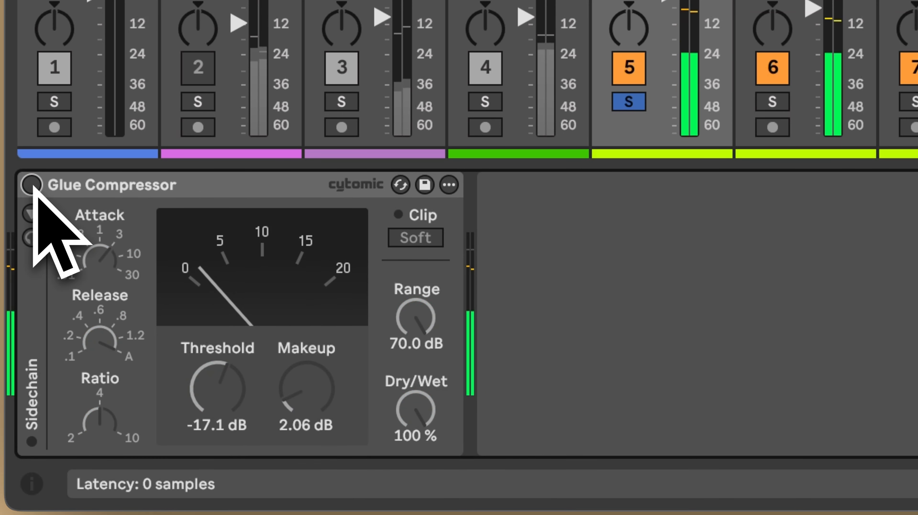
click(31, 185)
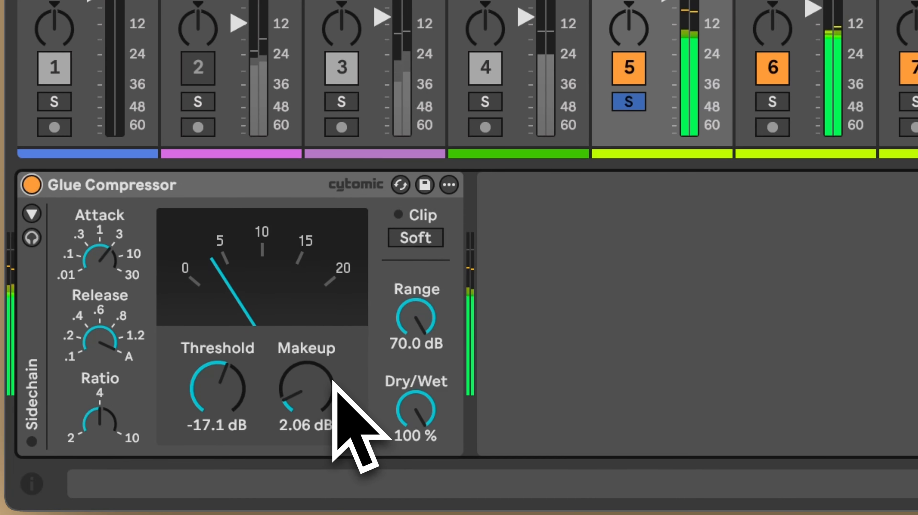
click(628, 102)
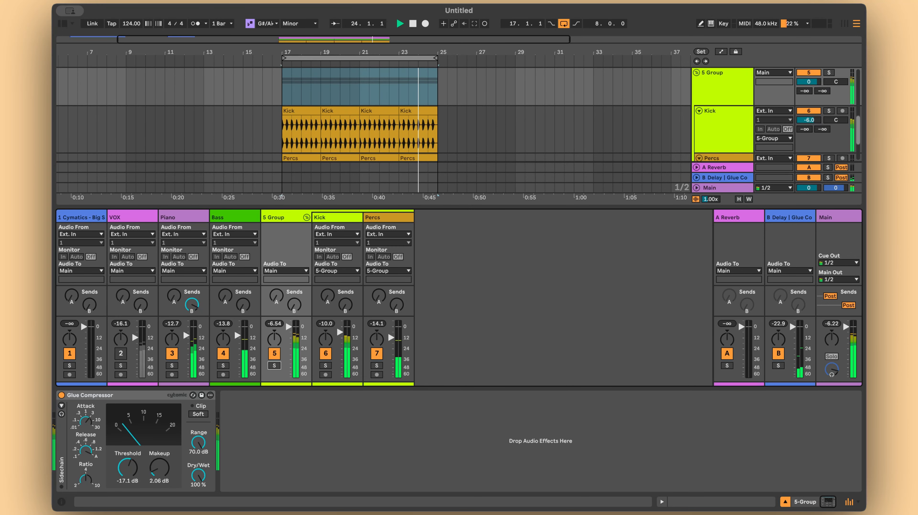
key(space)
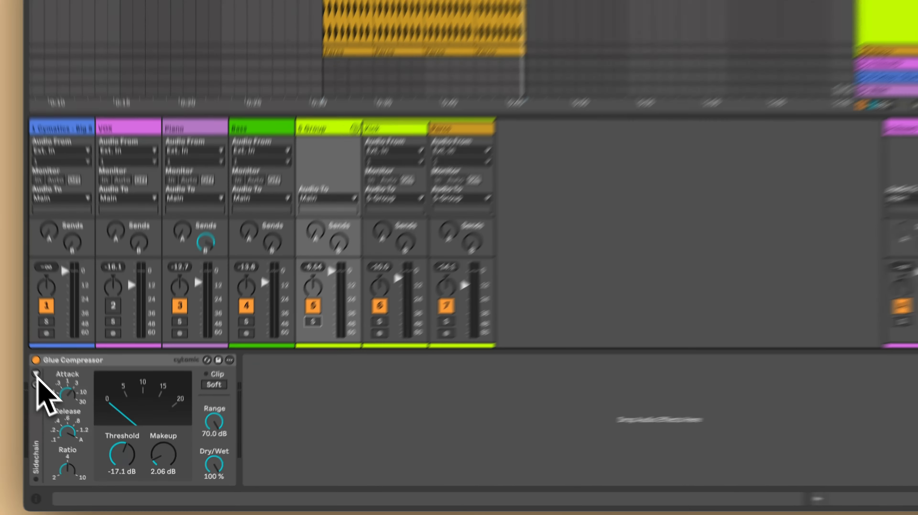
Expand the Glue Compressor's sidechain section and enable its SC Filter at a frequency of about 452 Hz.
click(62, 406)
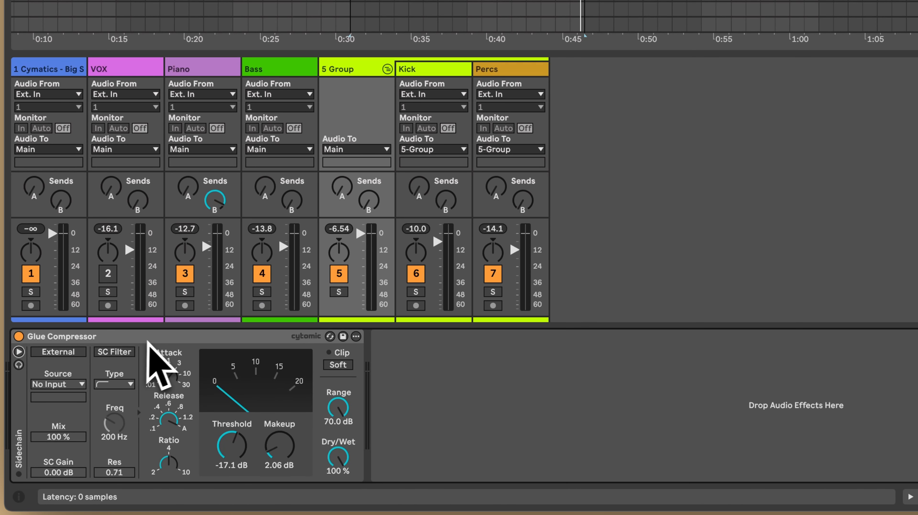
click(121, 356)
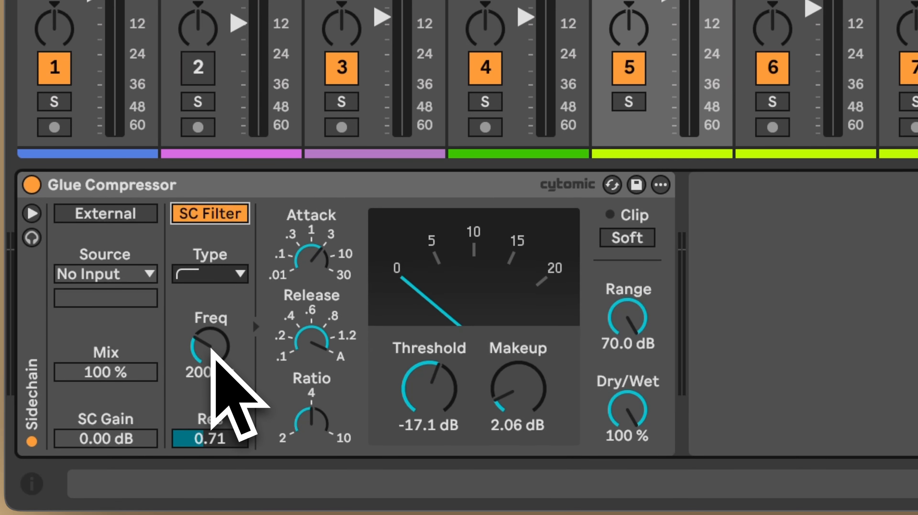
drag(211, 350, 211, 349)
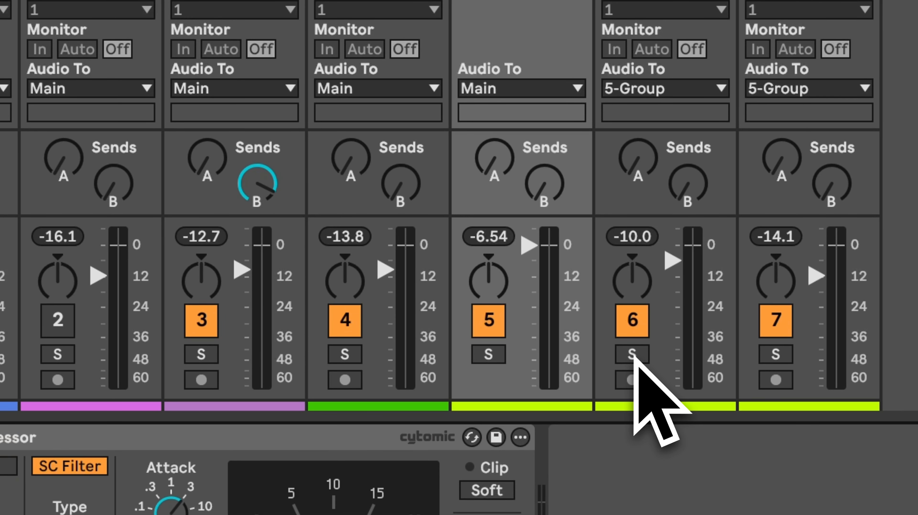
Solo and play the Kick, and lower the drum group compressor's threshold to about -25.4 dB.
click(633, 354)
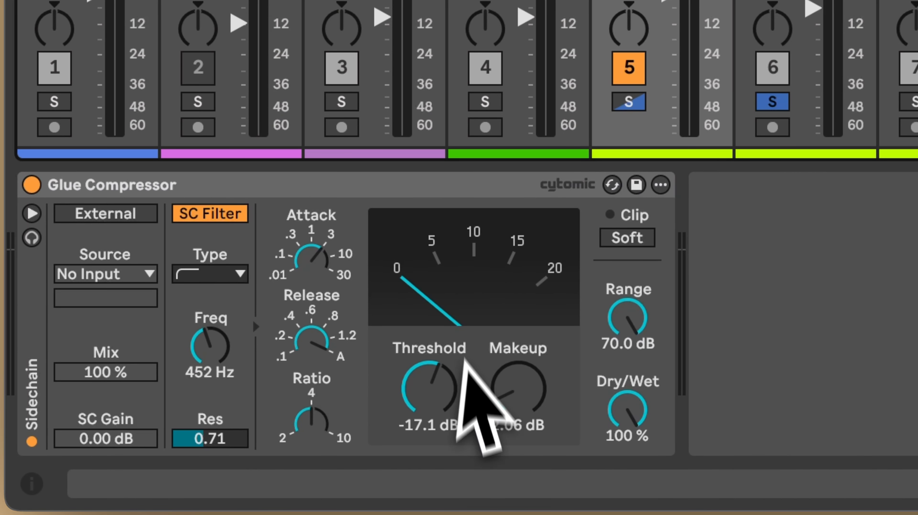
key(space)
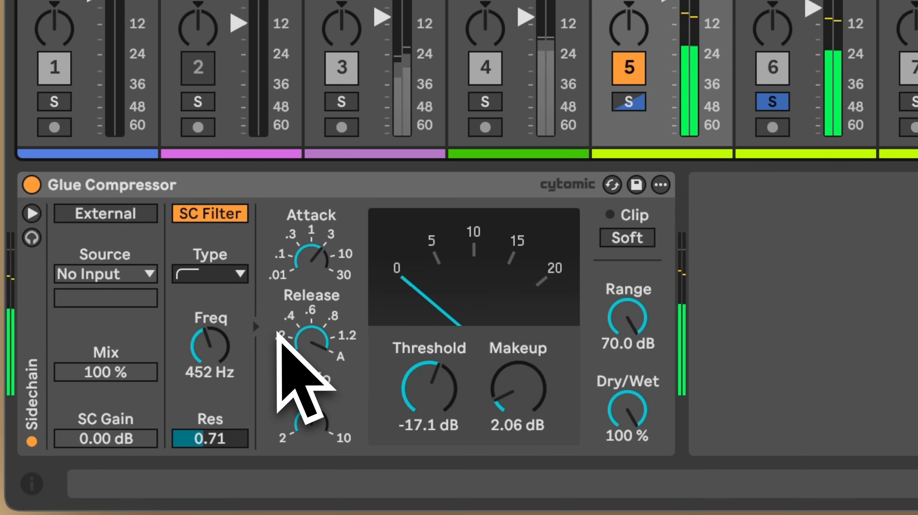
drag(437, 405, 448, 410)
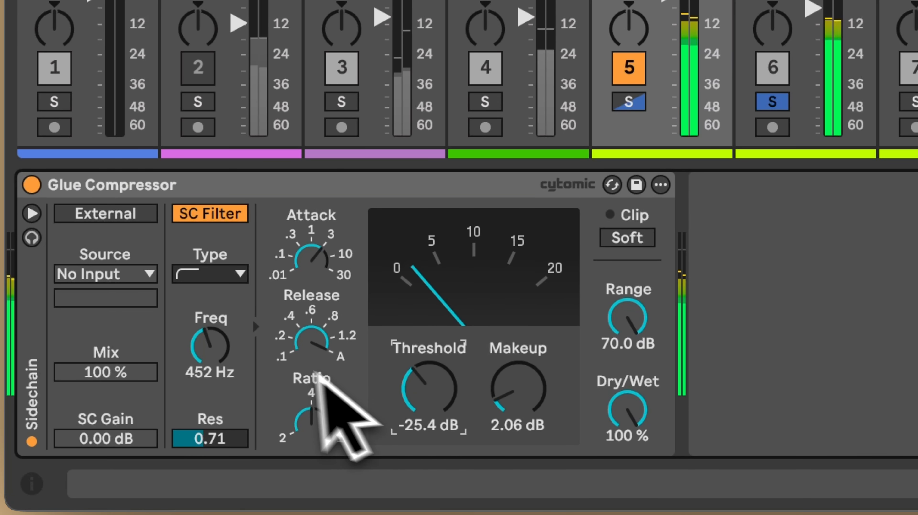
Sweep the sidechain filter frequency down to 30 Hz with the Kick soloed, watching the gain reduction.
scroll(216, 353, up, 4)
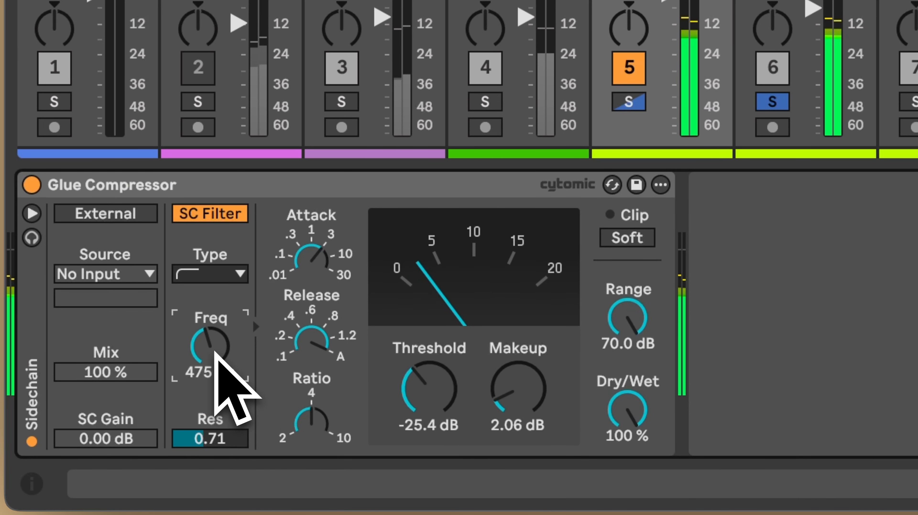
scroll(215, 353, down, 8)
scroll(216, 353, down, 15)
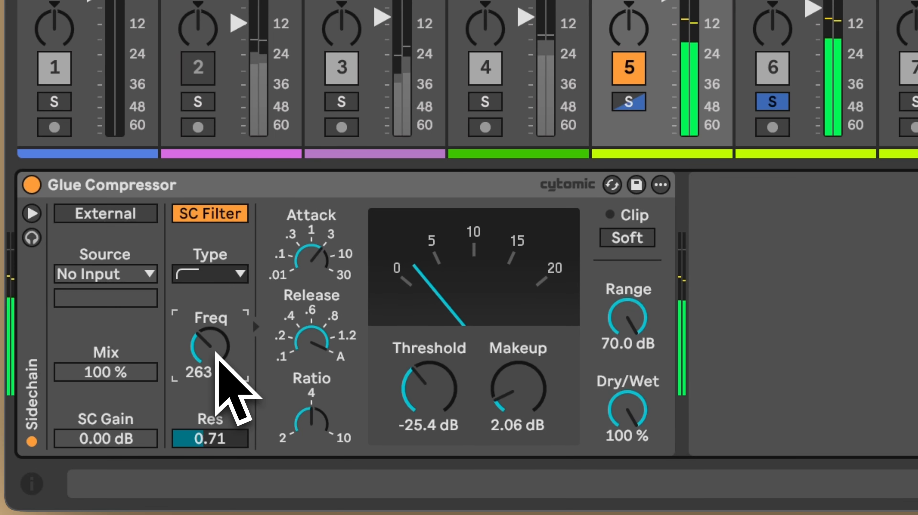
scroll(216, 353, down, 4)
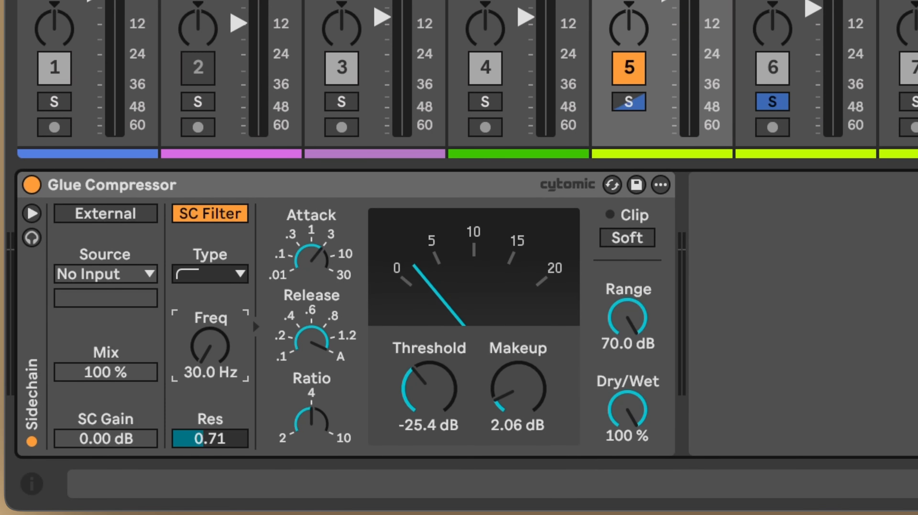
Raise the sidechain filter frequency to about 5.88 kHz and gradually sweep it back to 30 Hz to compare the gain reduction.
scroll(215, 349, up, 15)
scroll(216, 349, up, 18)
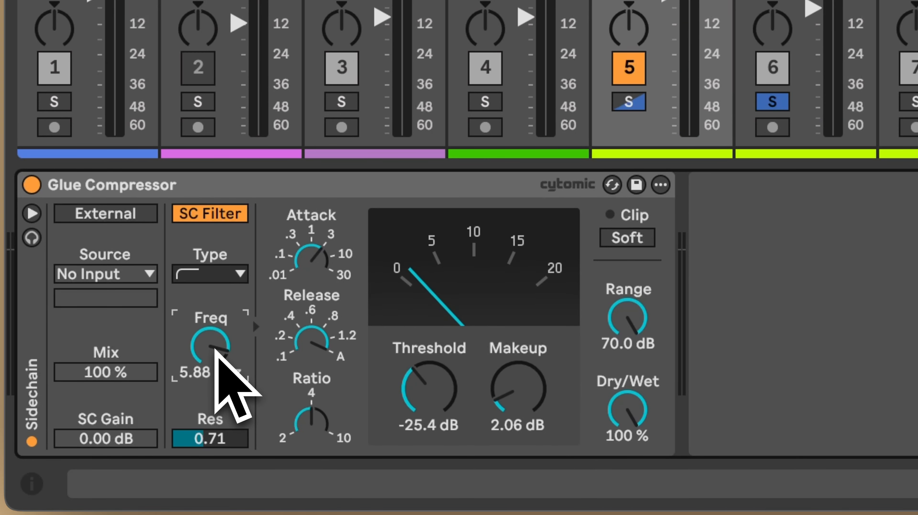
scroll(216, 349, down, 6)
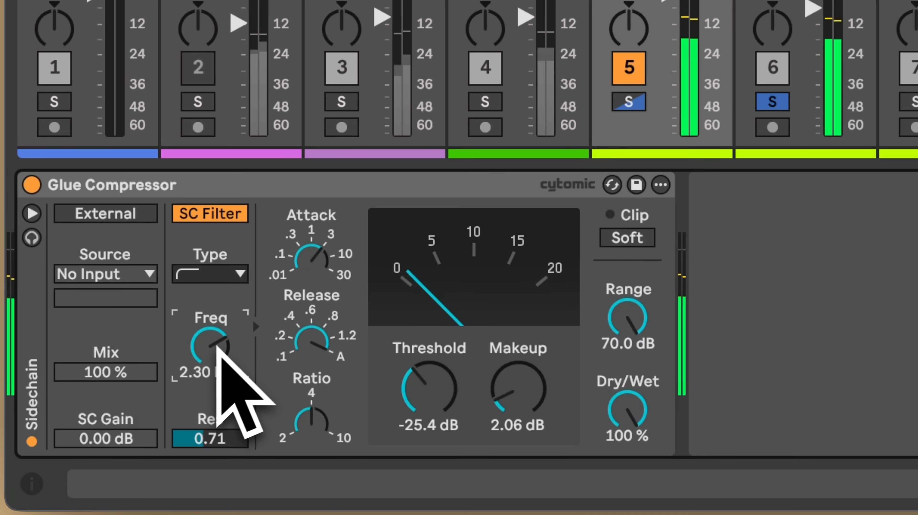
scroll(213, 352, down, 3)
scroll(212, 355, down, 10)
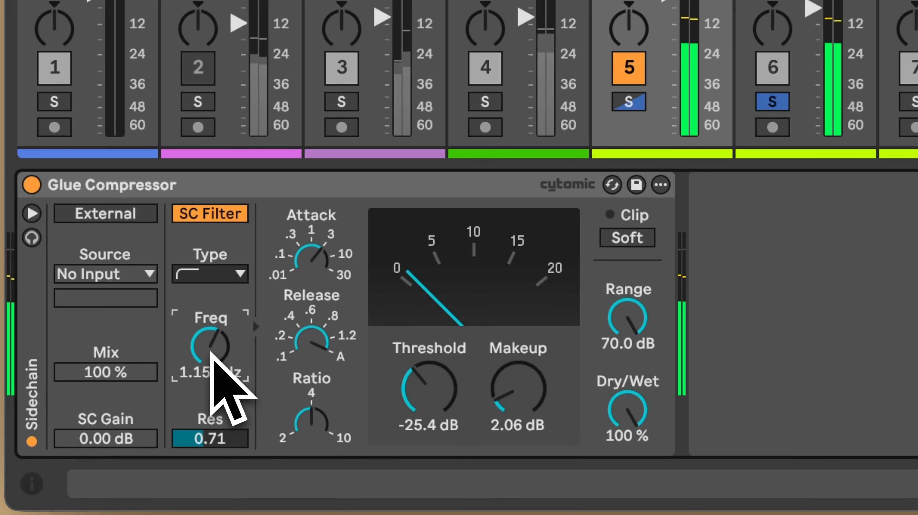
scroll(211, 353, down, 8)
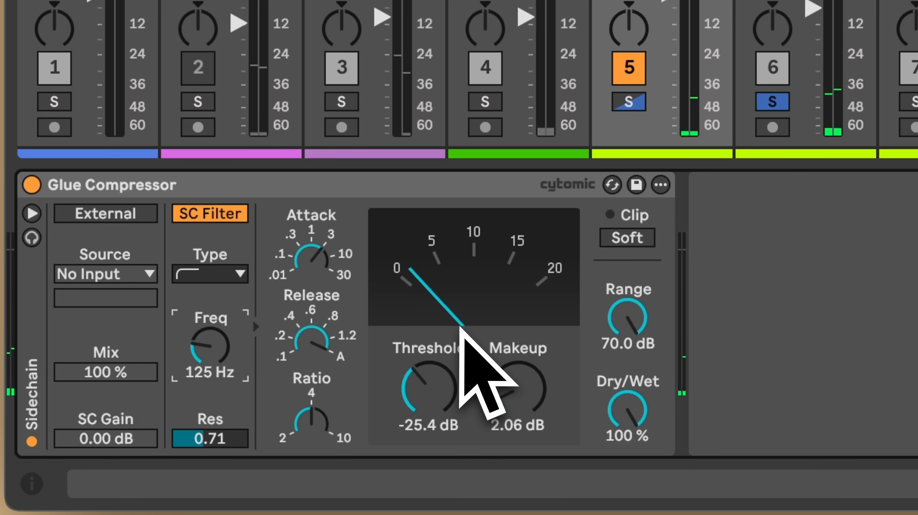
scroll(208, 357, down, 1)
scroll(208, 356, down, 5)
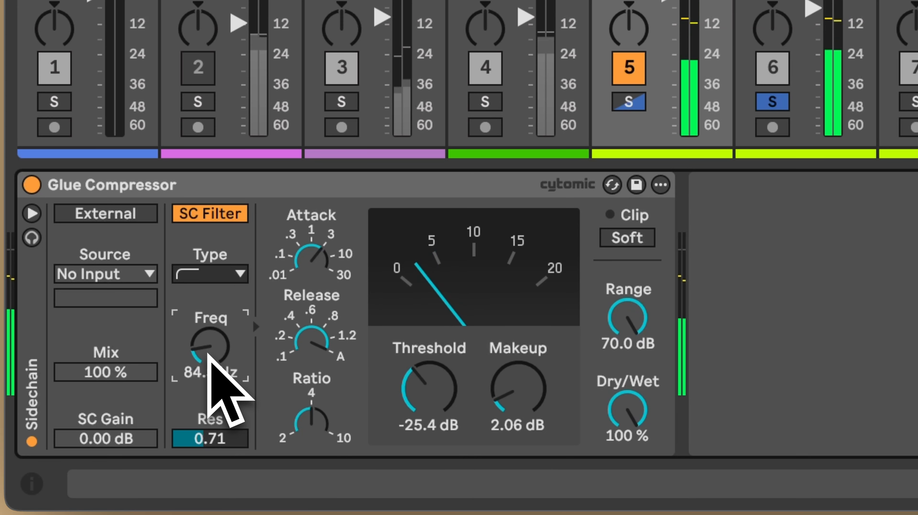
scroll(209, 356, down, 4)
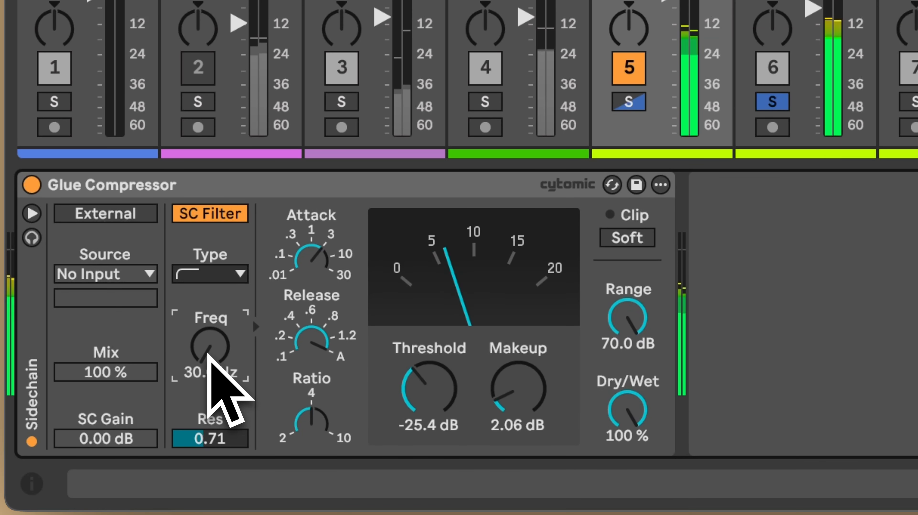
Stop playback, set the sidechain filter frequency to 250 Hz and look through the available filter types.
key(space)
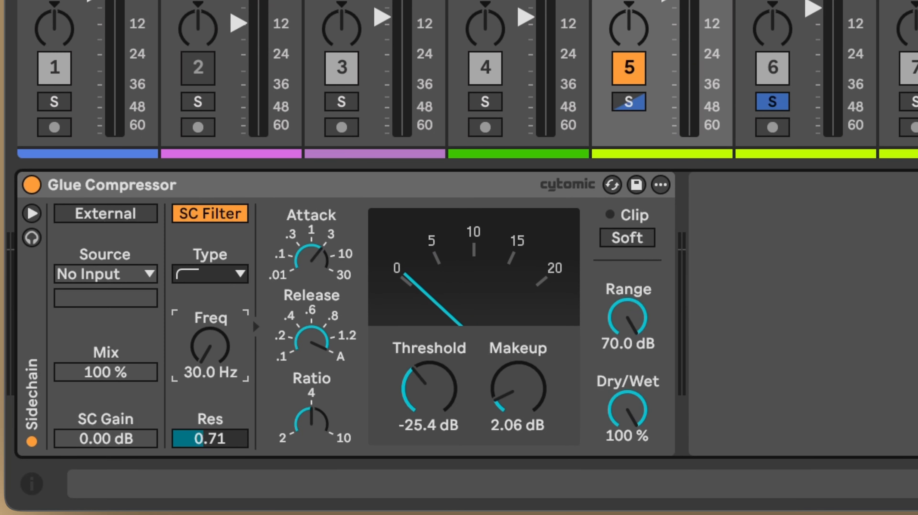
scroll(209, 357, up, 12)
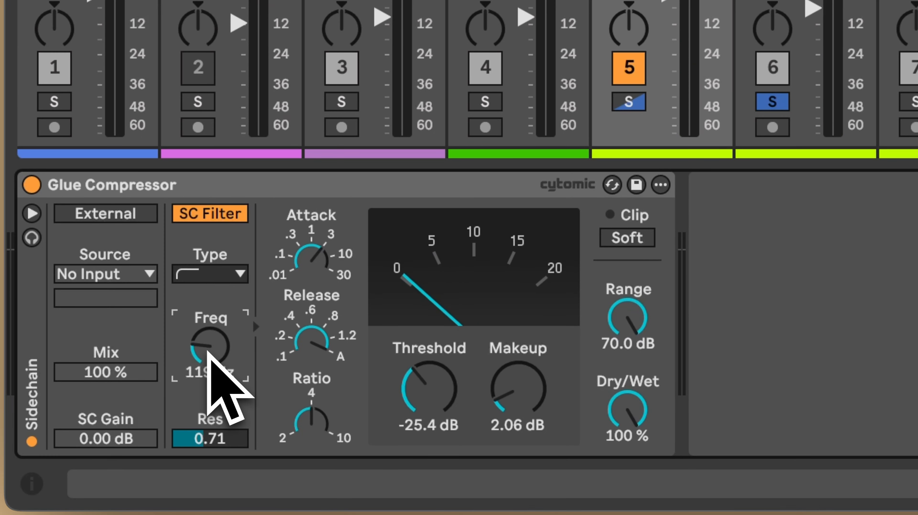
scroll(208, 352, up, 2)
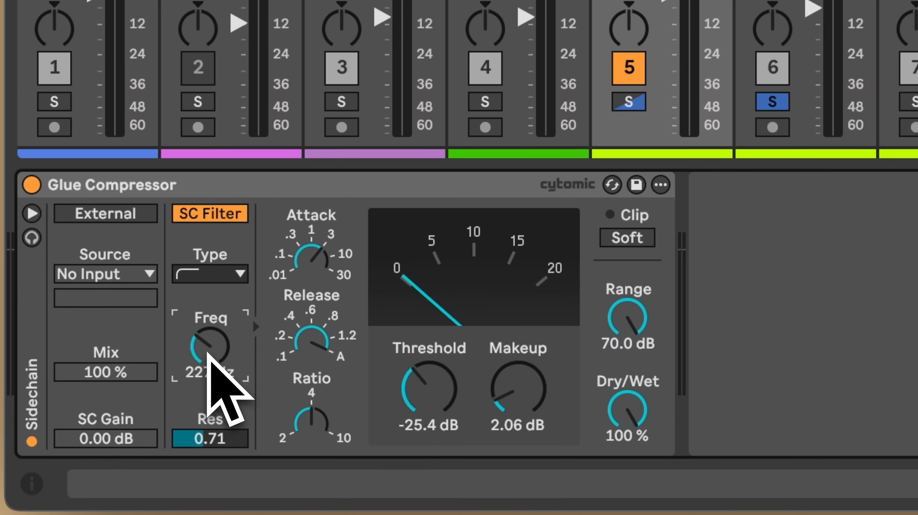
scroll(208, 352, up, 2)
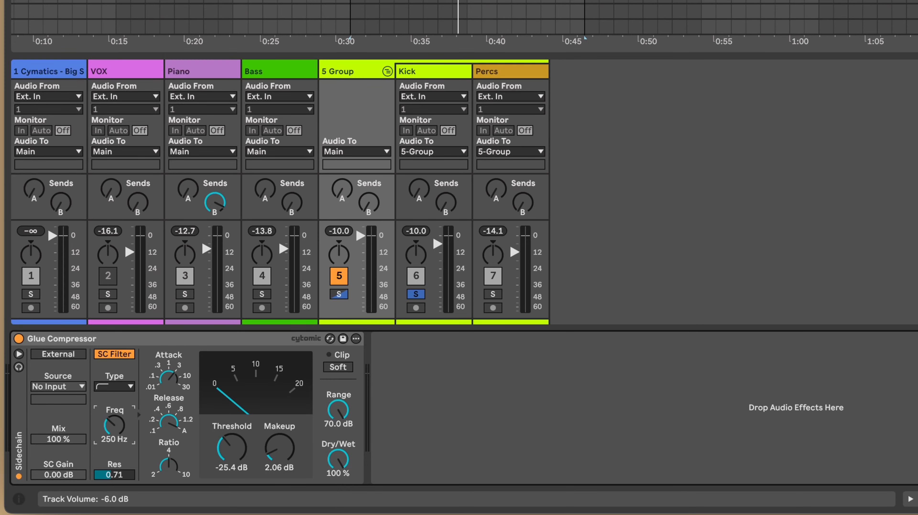
click(121, 387)
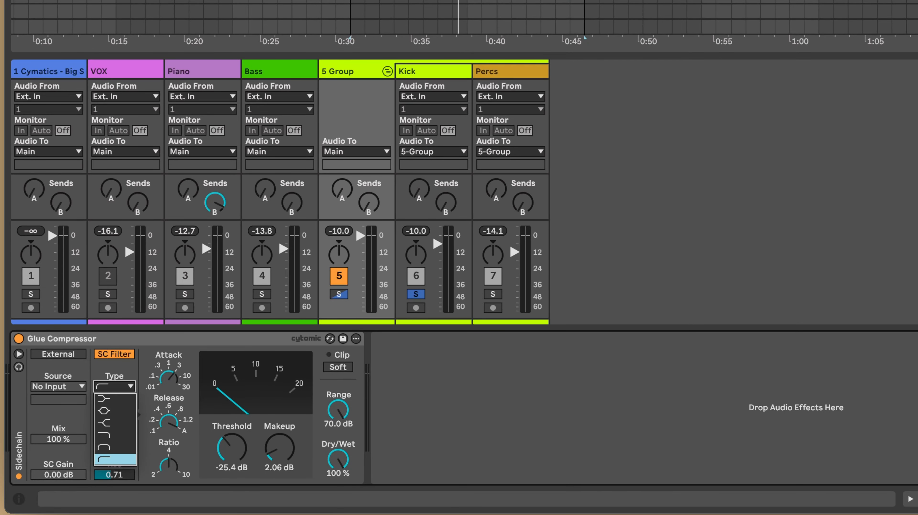
click(146, 358)
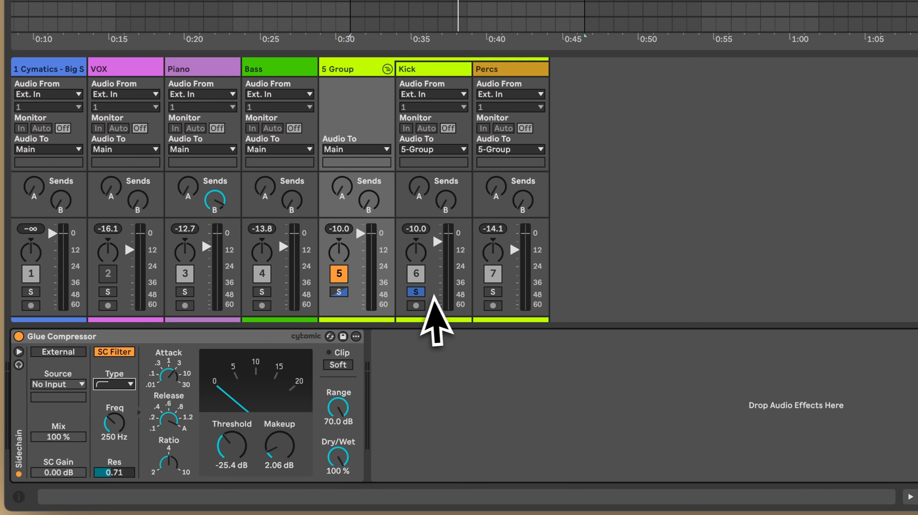
Solo the drum group instead of the Kick, play it and raise the compressor threshold to about -19 dB.
click(417, 294)
click(341, 293)
key(space)
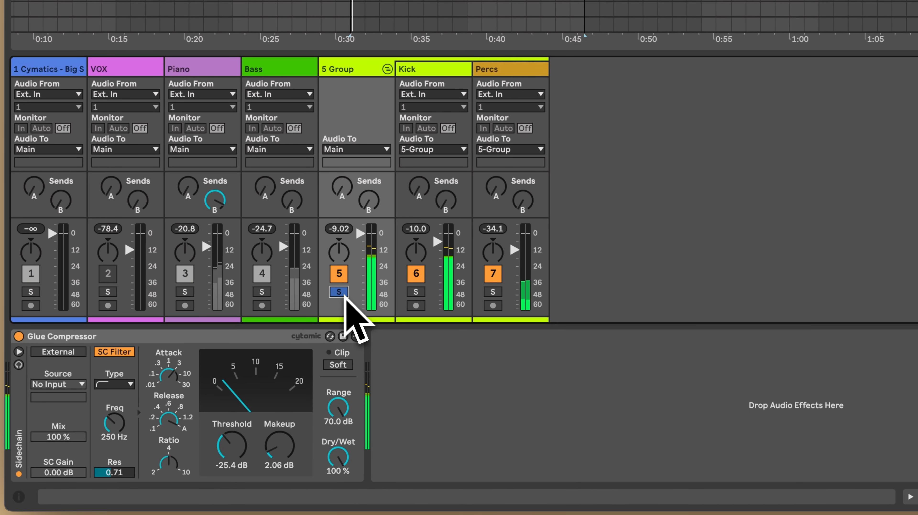
mouse_move(218, 434)
mouse_down()
mouse_move(227, 456)
mouse_move(231, 445)
mouse_up()
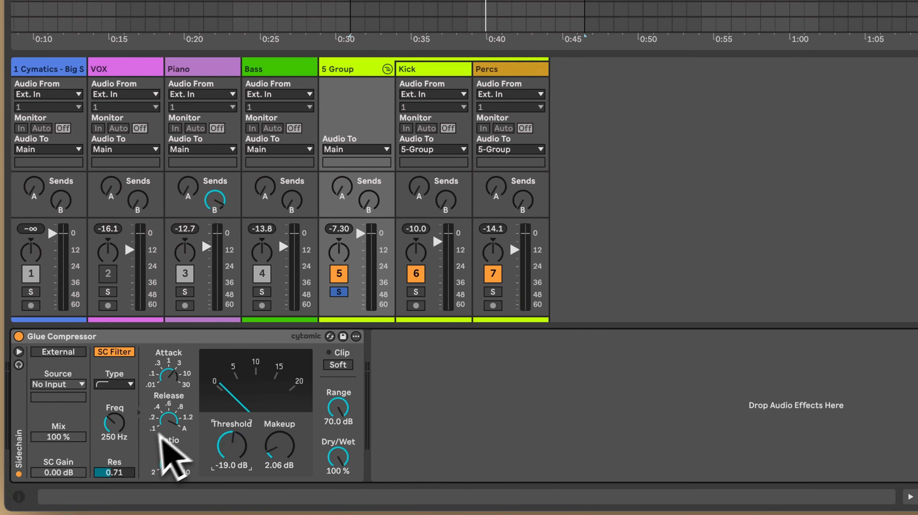
Play the drum group and toggle the sidechain filter off and on to compare how the compressor reacts.
click(115, 352)
key(space)
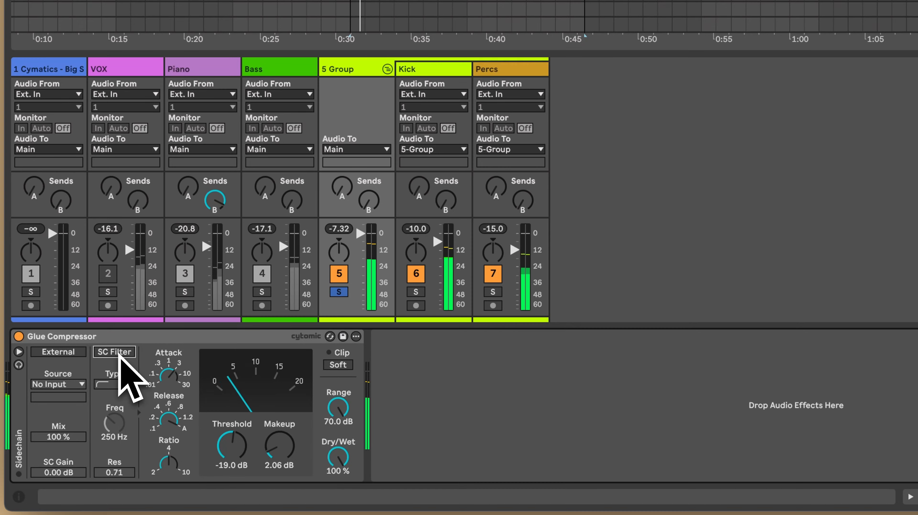
click(119, 355)
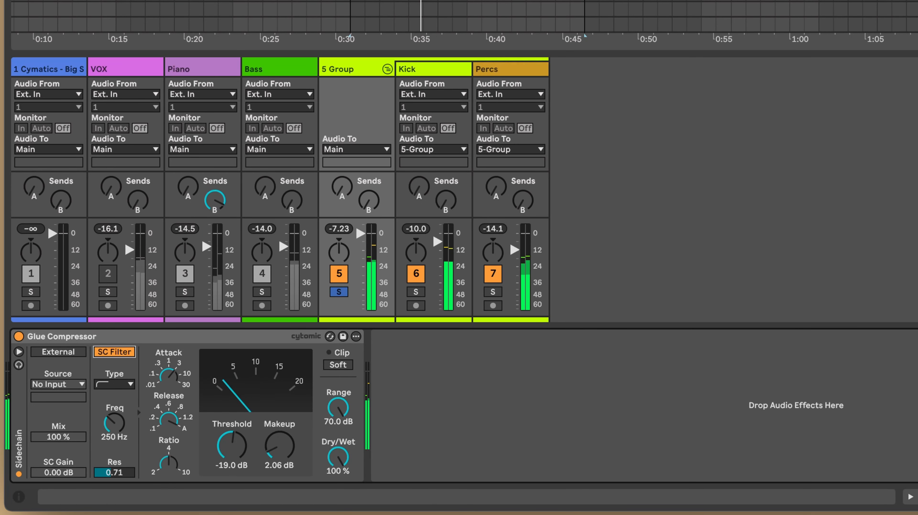
click(114, 352)
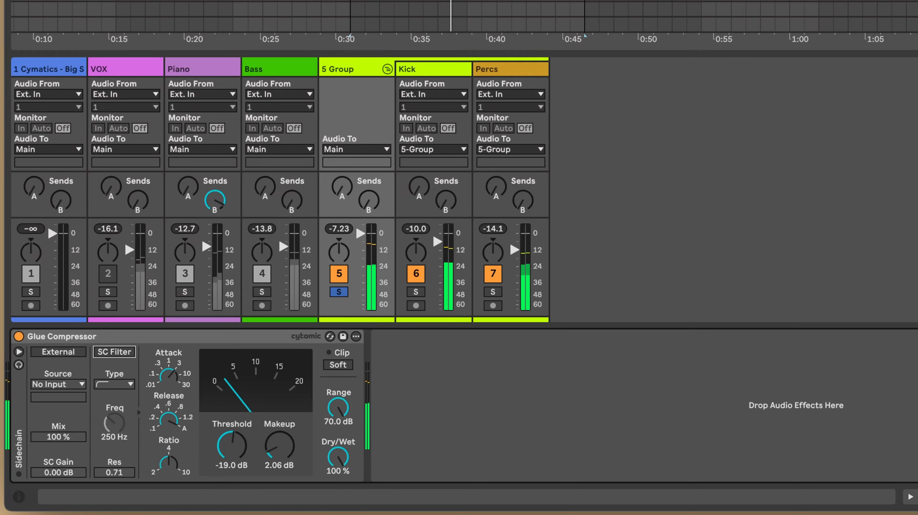
Leave the drum group compressor's sidechain filter off after a brief on/off comparison and lower its ratio to 2.
click(115, 352)
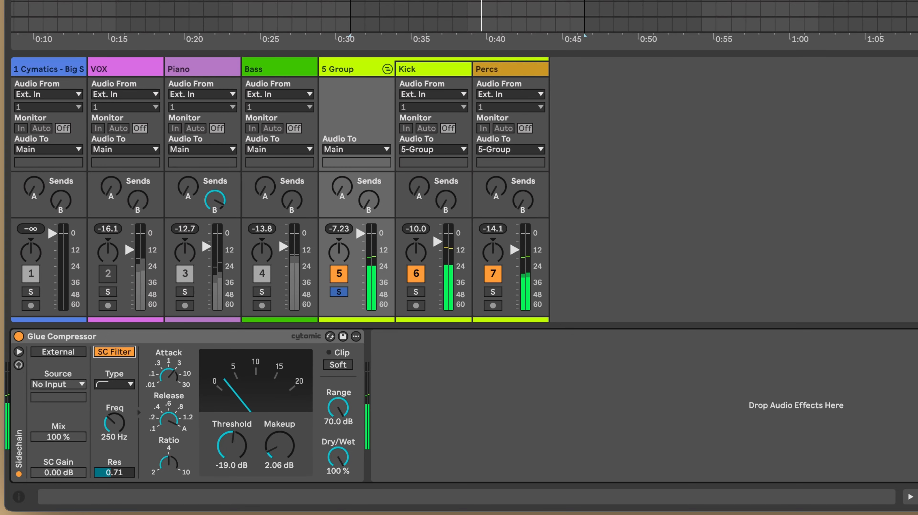
click(114, 351)
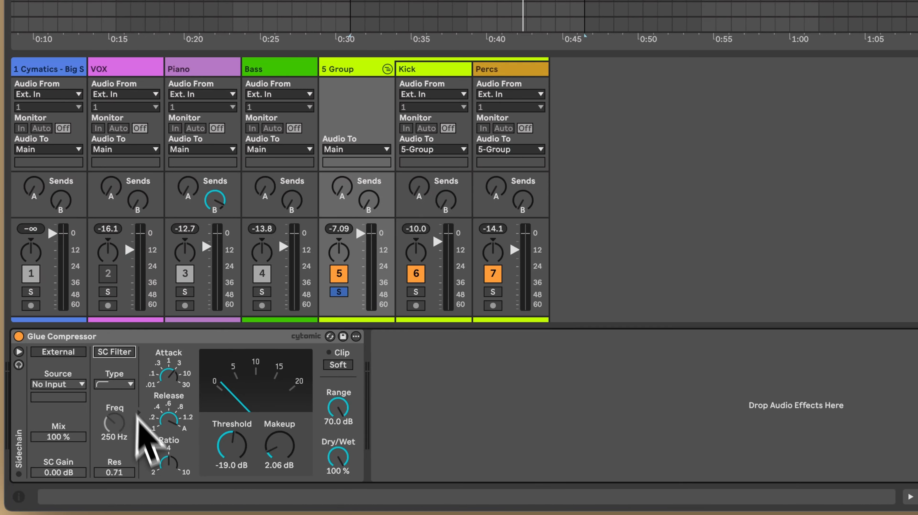
drag(169, 457, 172, 465)
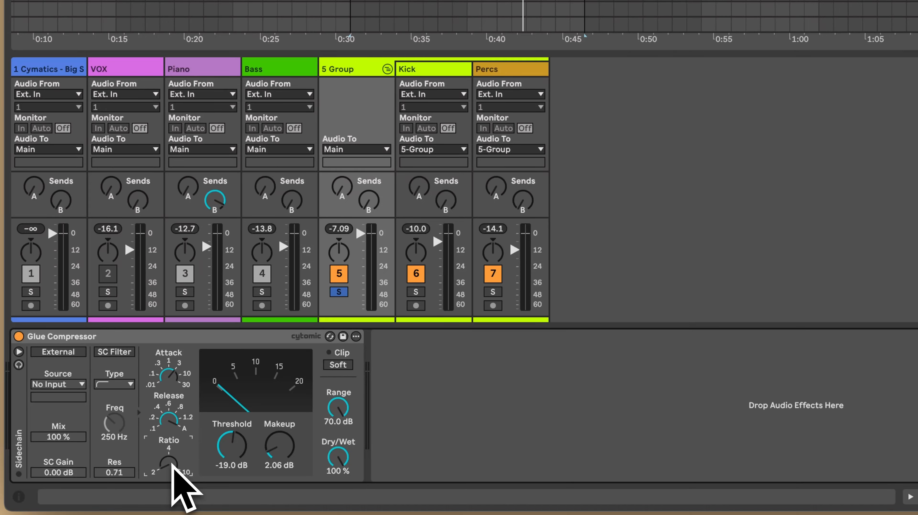
Play the soloed drum group and raise the compressor threshold to -9.21 dB.
key(space)
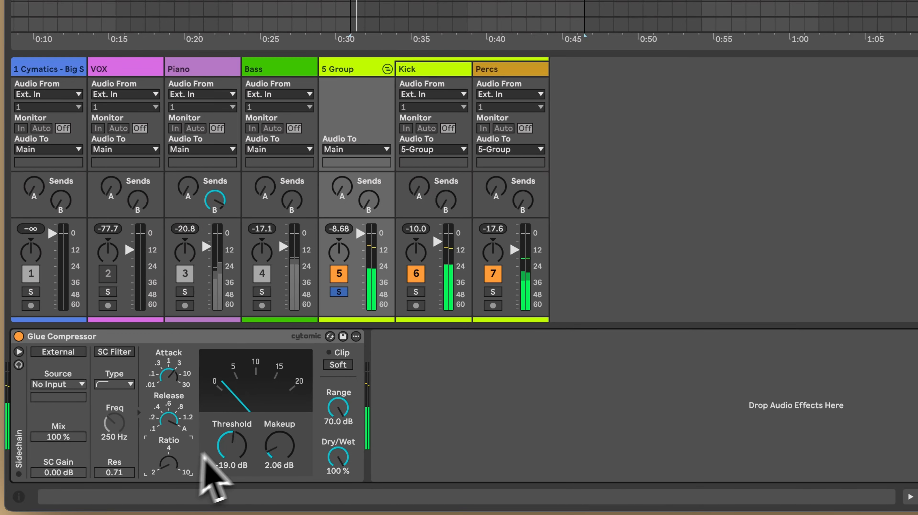
drag(239, 452, 236, 447)
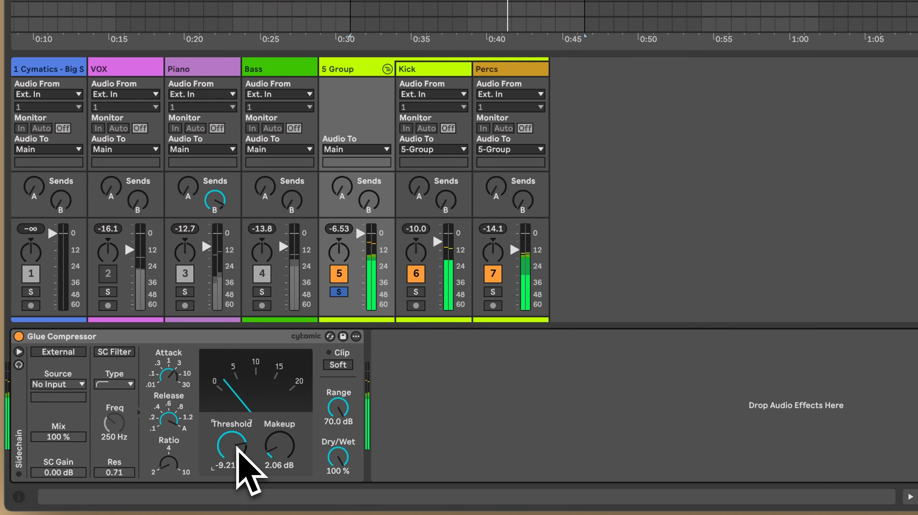
key(space)
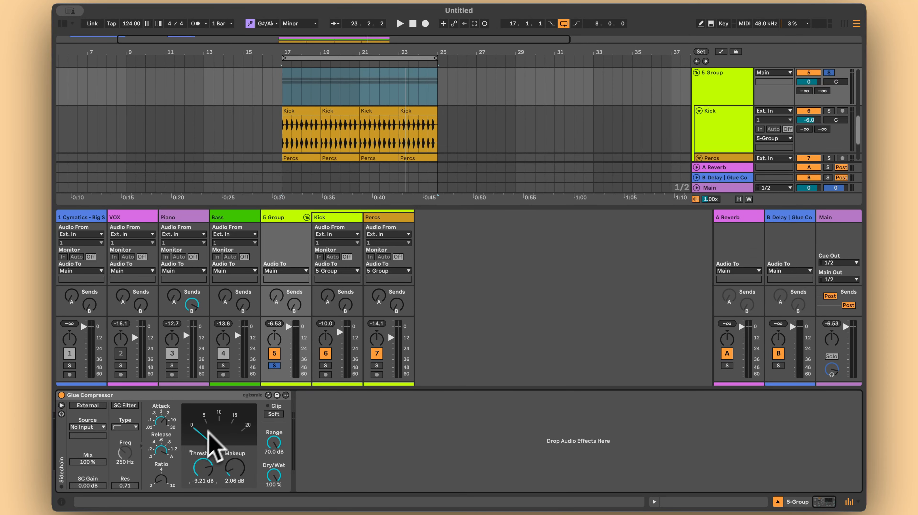
Fold away the Glue Compressor's sidechain section and add a copy of the device after it on the drum group.
click(223, 398)
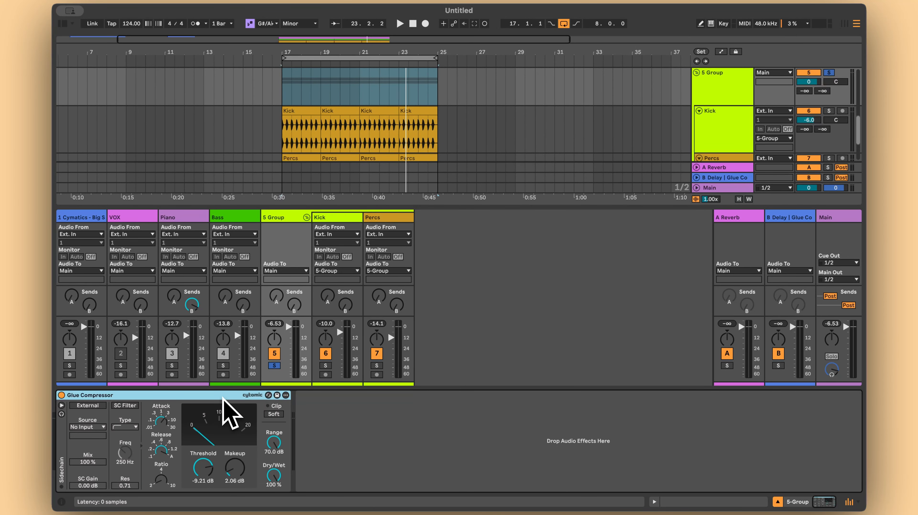
click(61, 406)
click(132, 396)
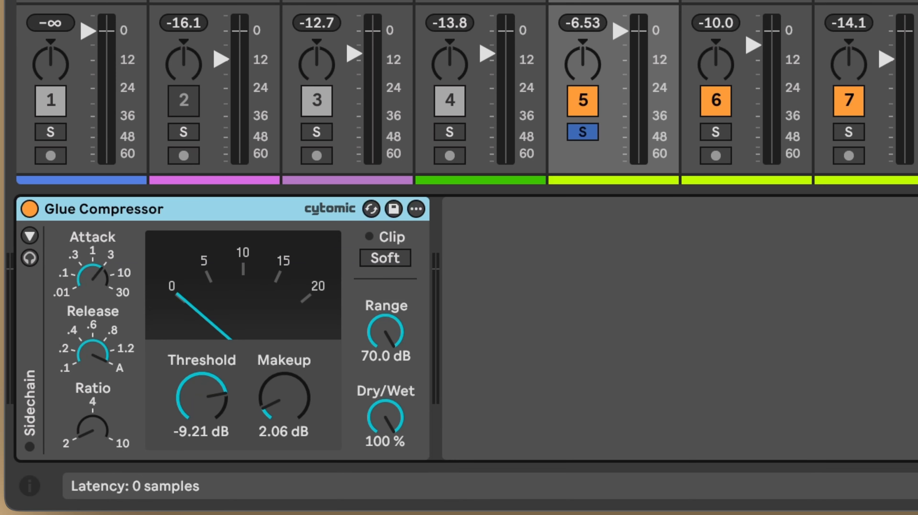
drag(217, 211, 615, 312)
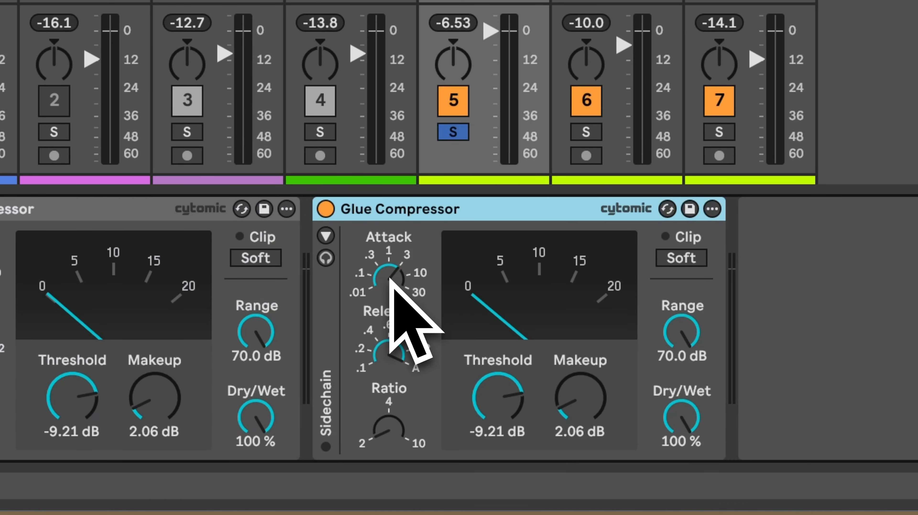
Set the second Glue Compressor's attack to .01, release to .1, ratio to 4 and makeup to 0 dB.
drag(389, 279, 390, 280)
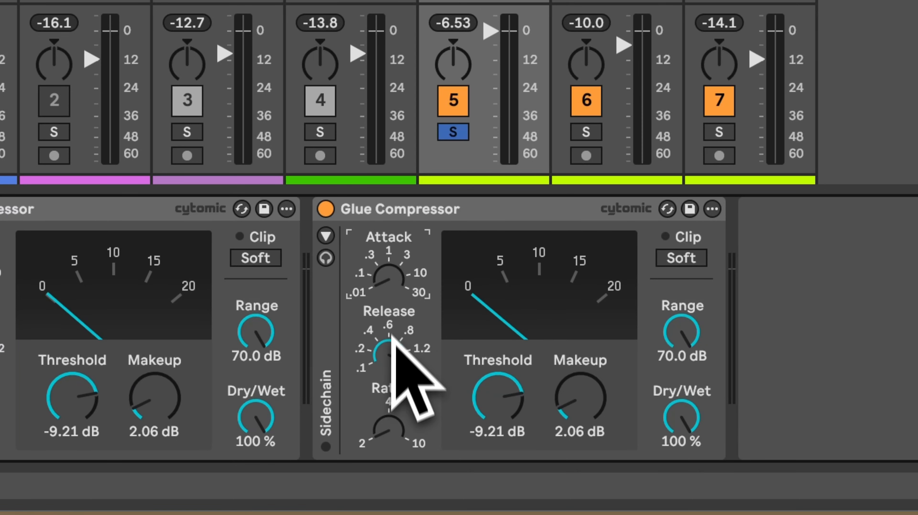
drag(396, 359, 390, 431)
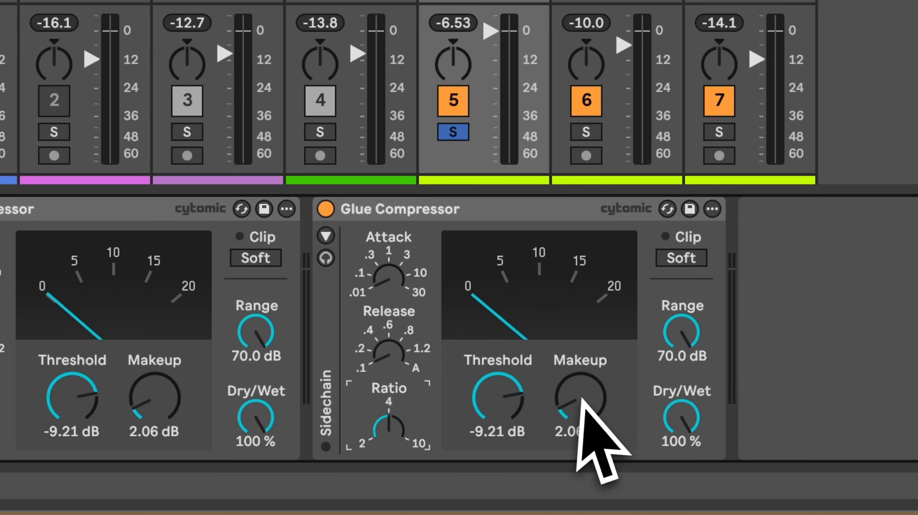
drag(580, 386, 586, 401)
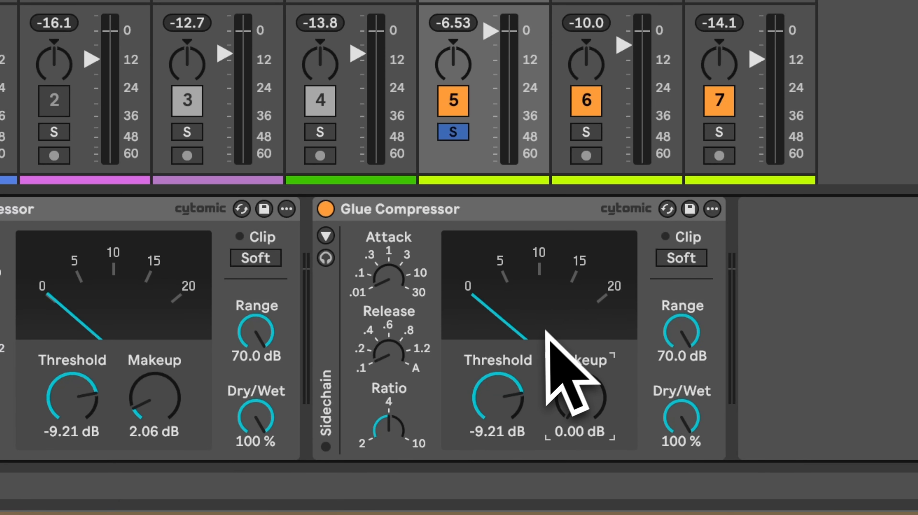
Set the second compressor's ratio to 2 and, with the drum group playing, adjust its threshold to -29.8 dB.
mouse_move(508, 367)
mouse_down()
mouse_move(505, 399)
mouse_move(504, 376)
mouse_up()
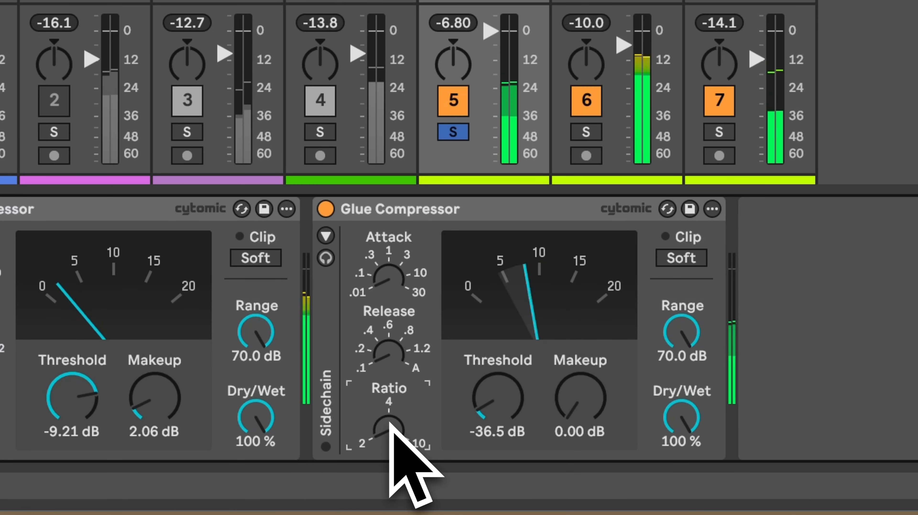
drag(390, 424, 389, 433)
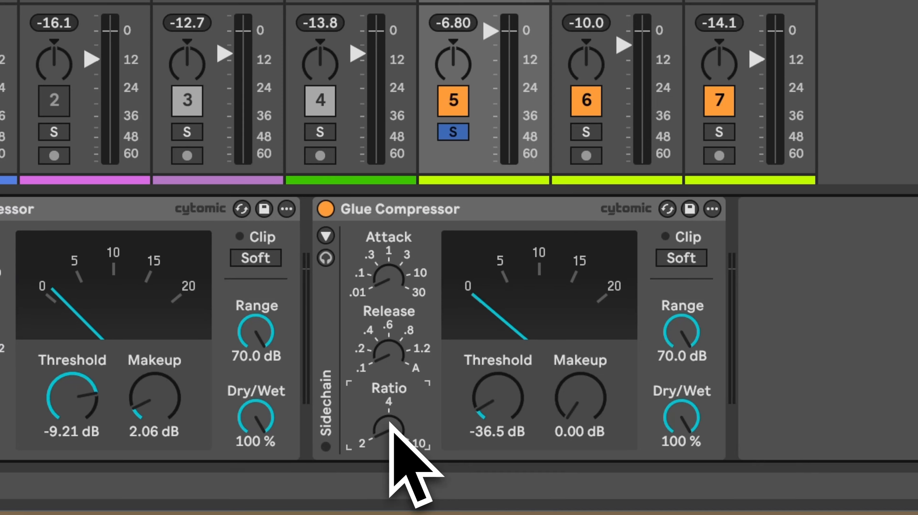
drag(496, 390, 495, 397)
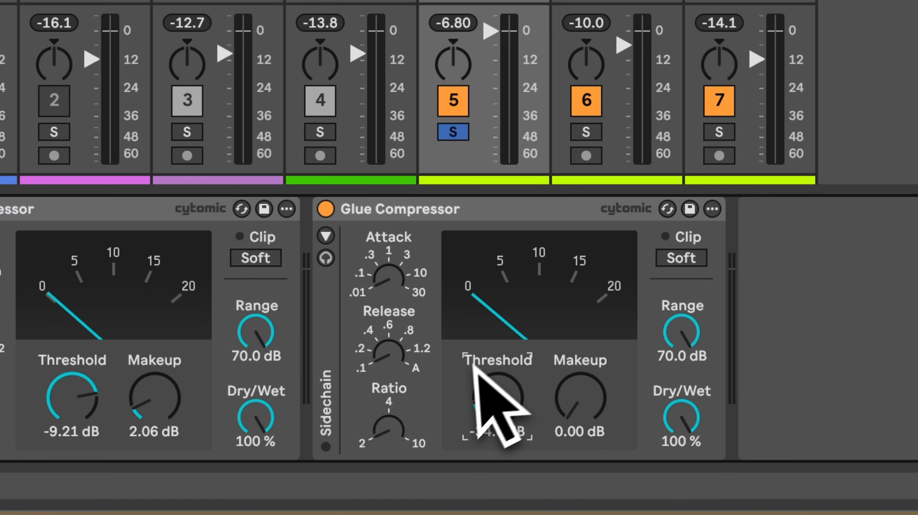
key(space)
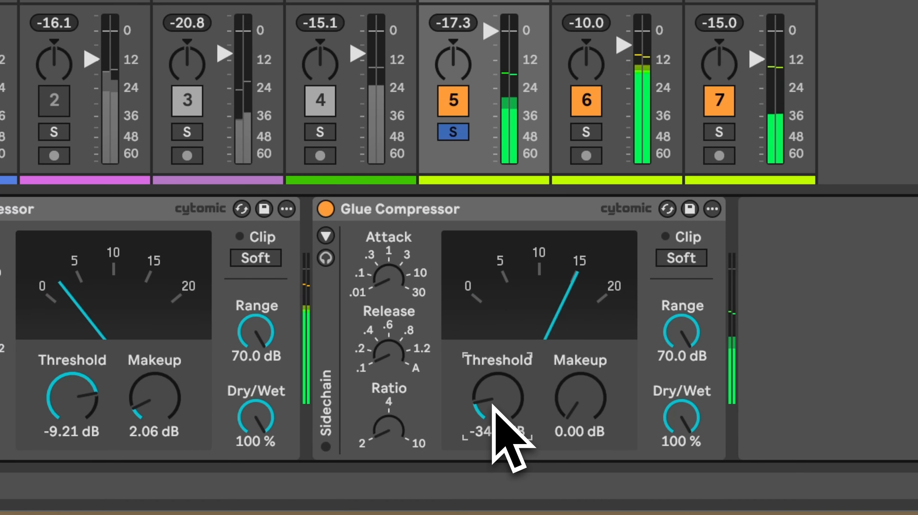
scroll(493, 406, up, 3)
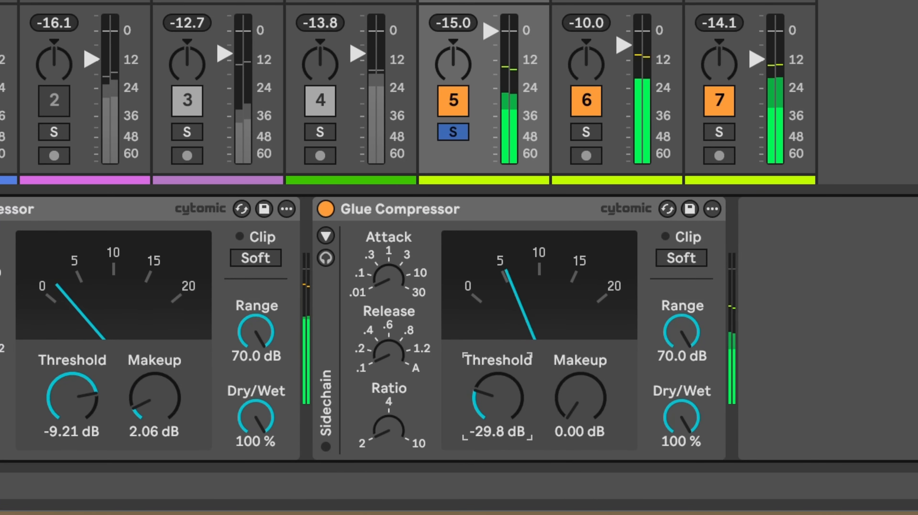
Pull the second compressor's dry/wet down to 0 % and blend it back in to 39 % for parallel compression.
drag(691, 379, 690, 385)
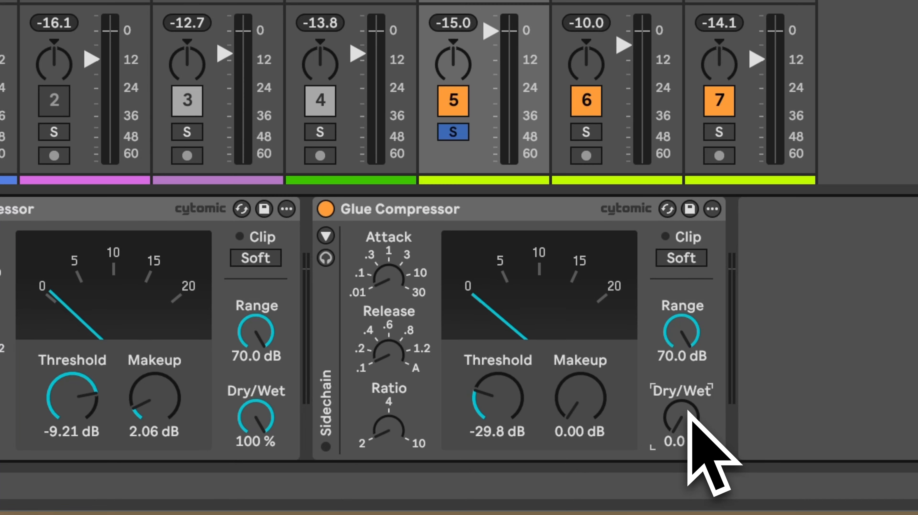
drag(687, 412, 687, 409)
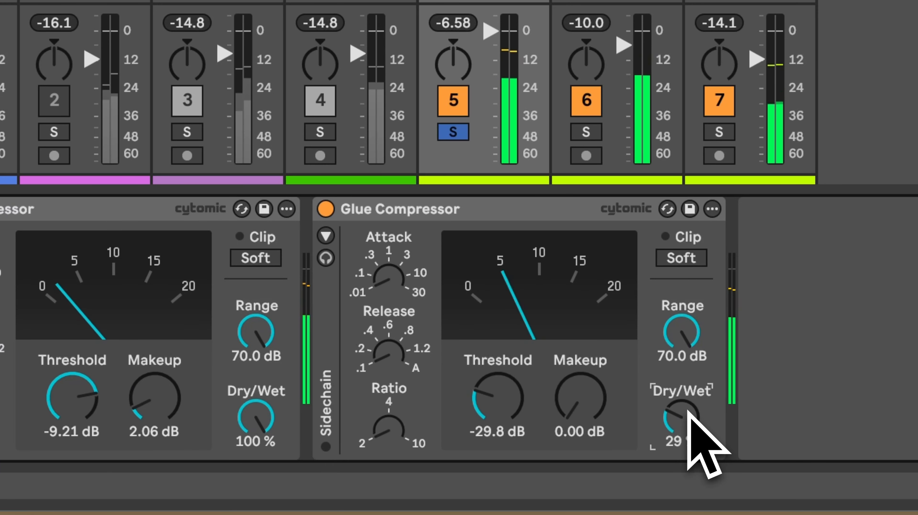
drag(688, 412, 687, 411)
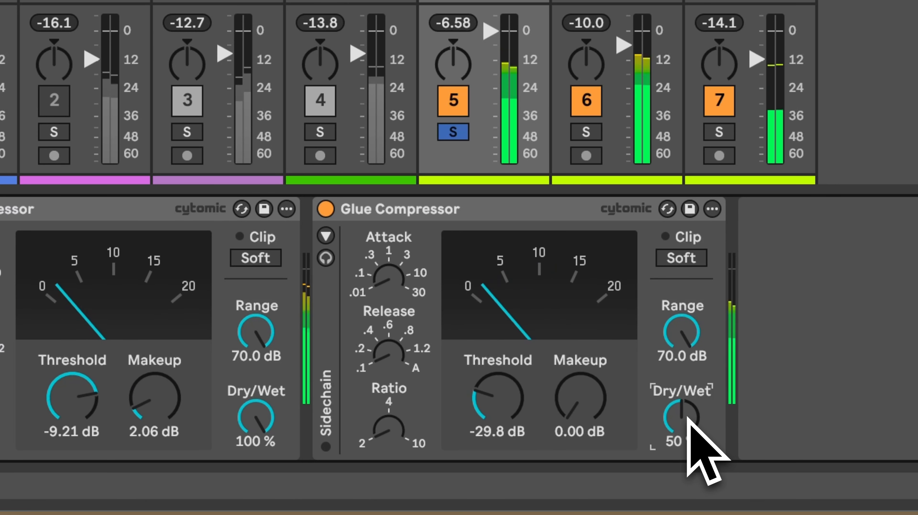
drag(687, 418, 687, 419)
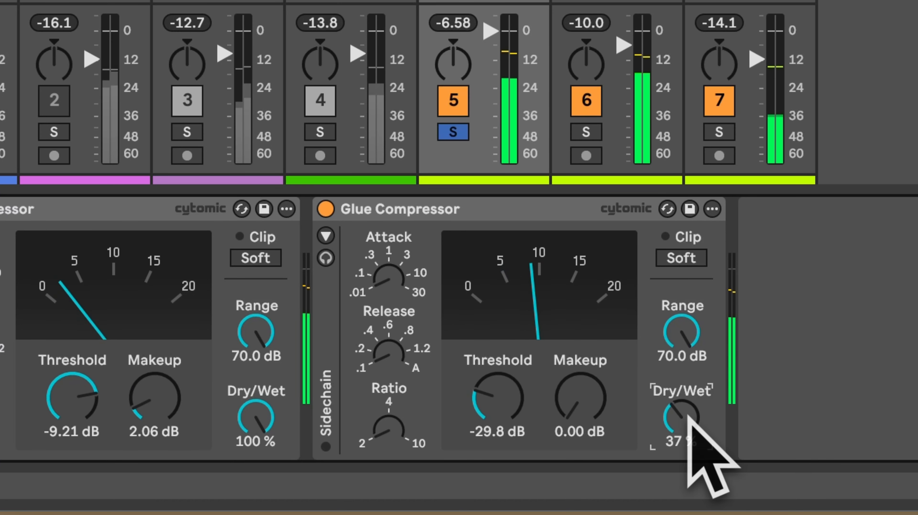
drag(687, 417, 687, 413)
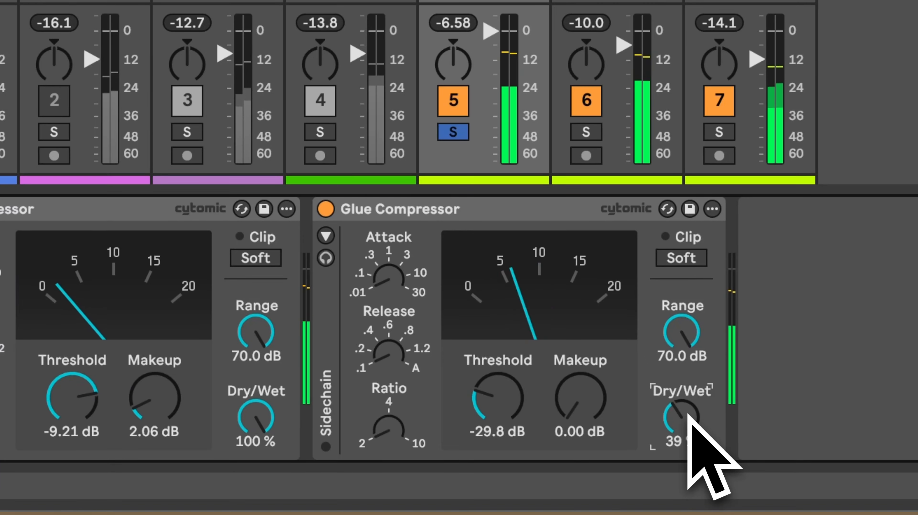
Raise the second compressor's makeup gain to 2.70 dB while switching the device off and on to compare the levels.
click(325, 210)
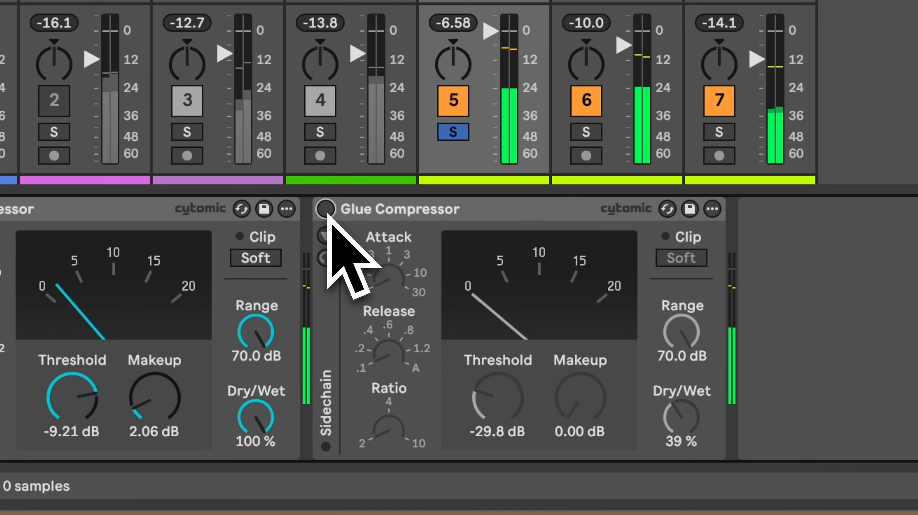
click(326, 209)
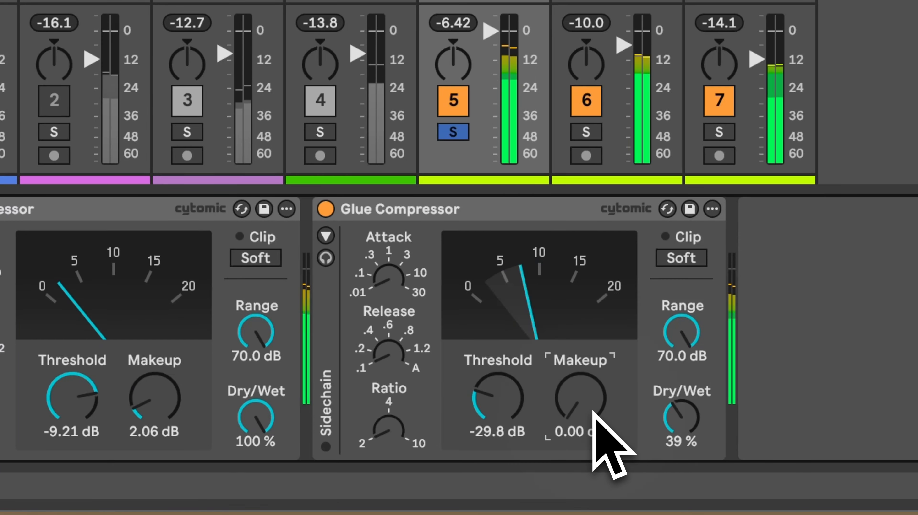
drag(596, 419, 593, 410)
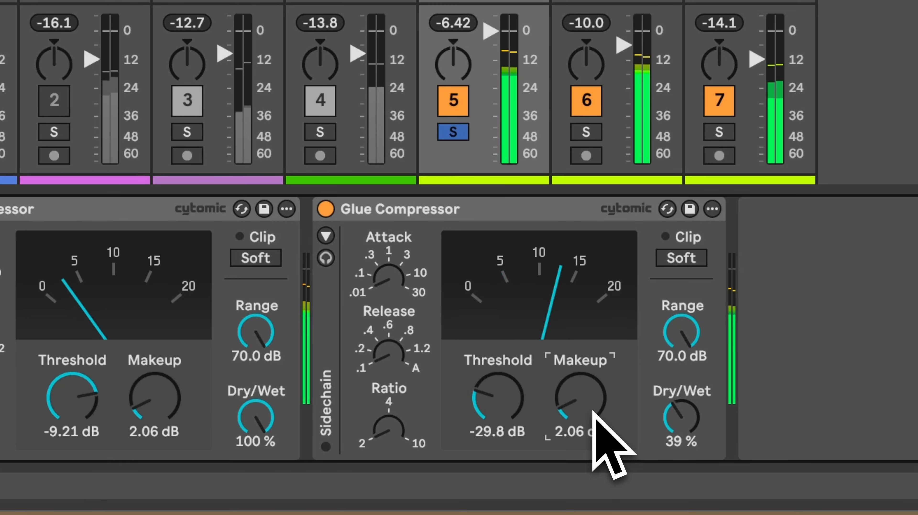
click(326, 210)
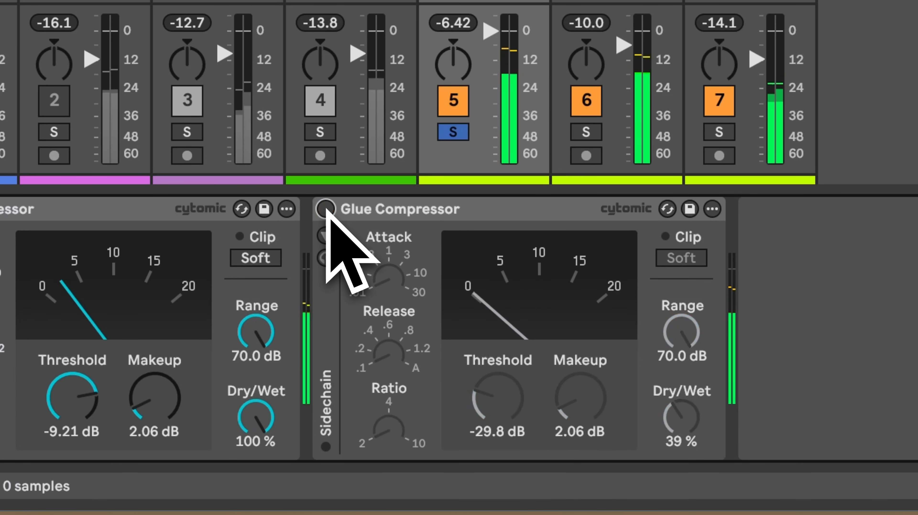
click(326, 209)
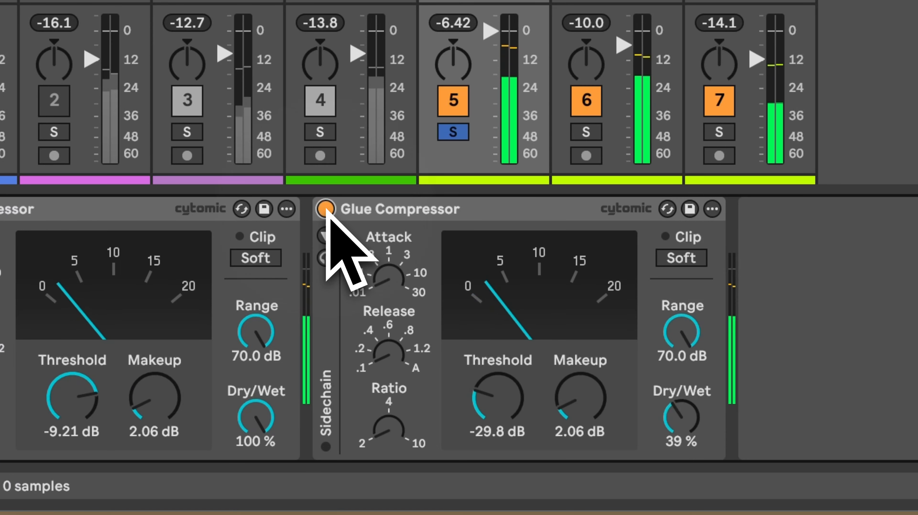
drag(588, 402, 586, 396)
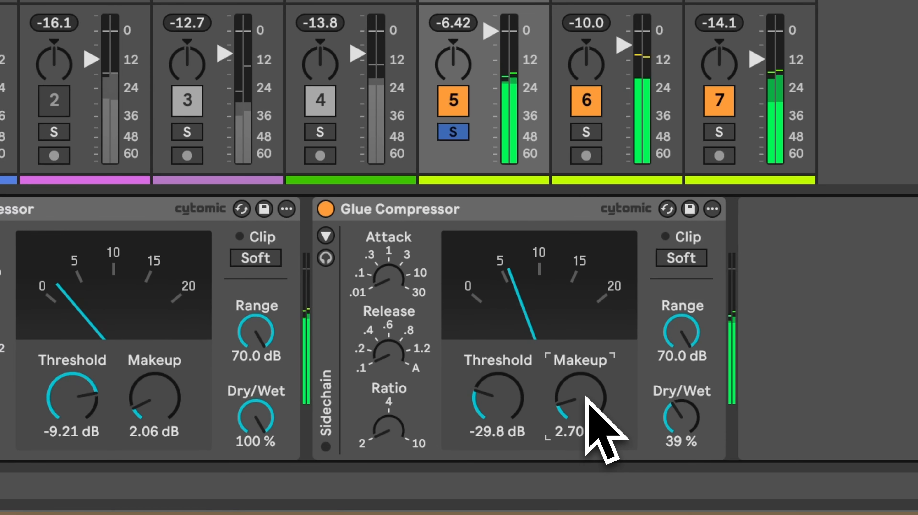
click(326, 209)
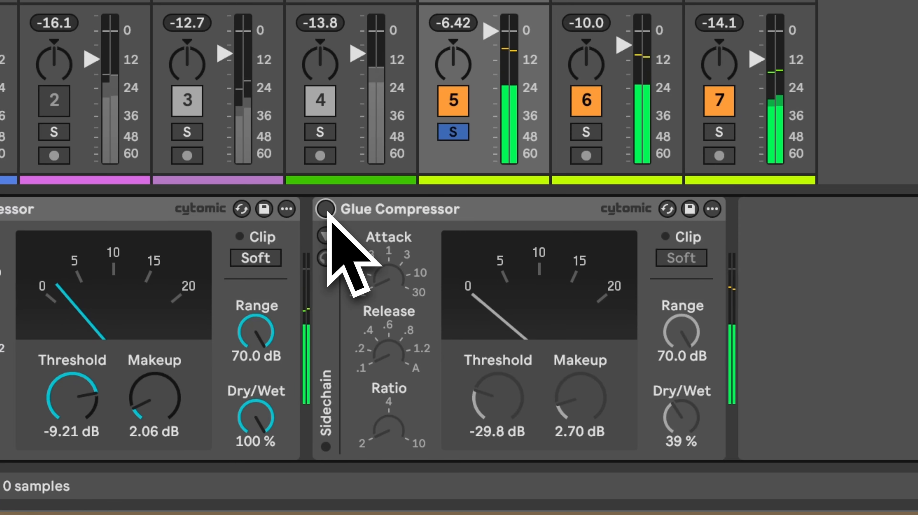
click(326, 210)
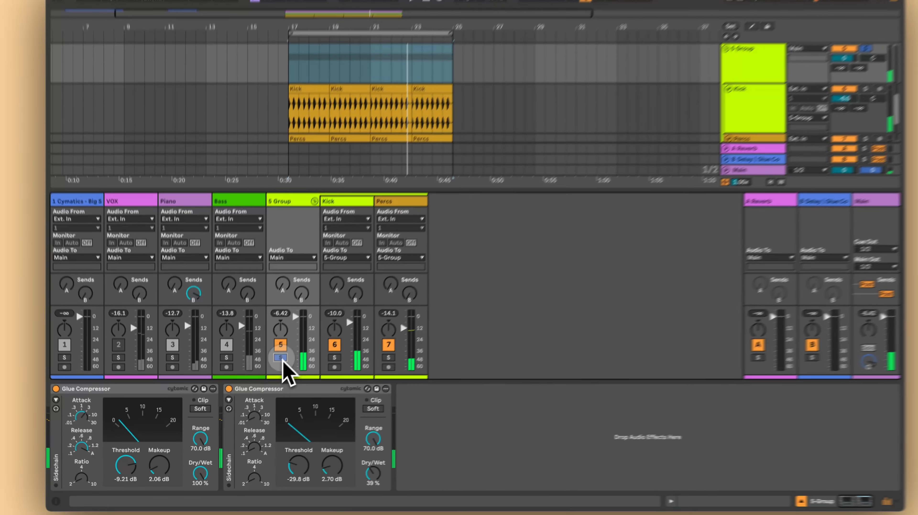
Unsolo the drum group, play the full mix and switch the second Glue Compressor off and on to compare.
click(453, 132)
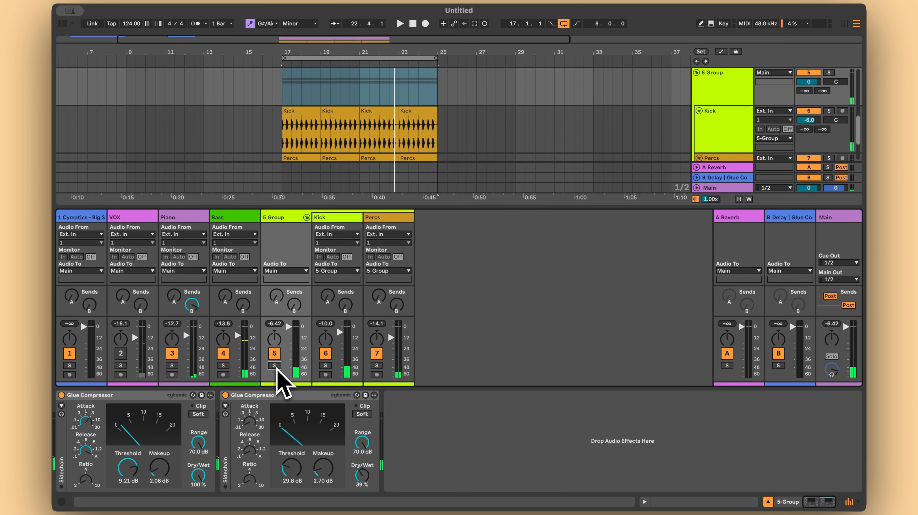
key(space)
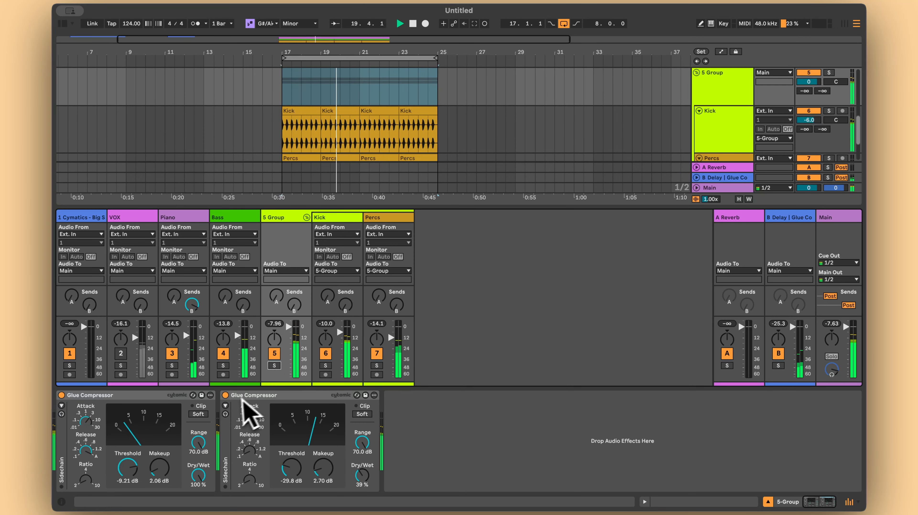
click(225, 396)
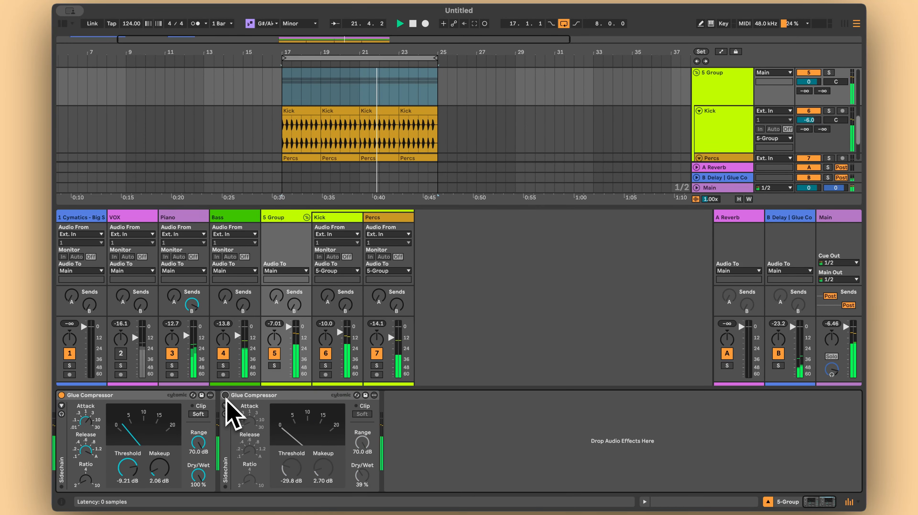
click(225, 395)
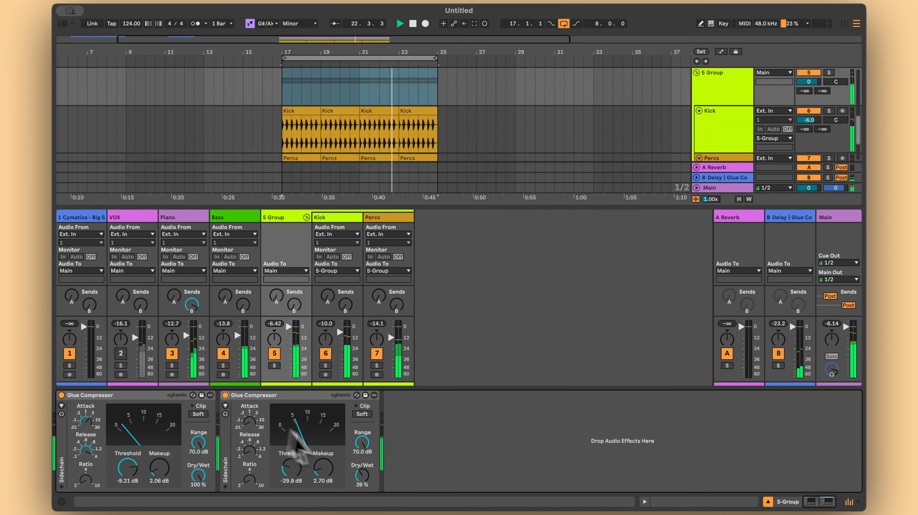
Reduce the second compressor's dry/wet to 35 % and raise its makeup gain to about 3.49 dB.
drag(361, 477, 362, 479)
click(327, 470)
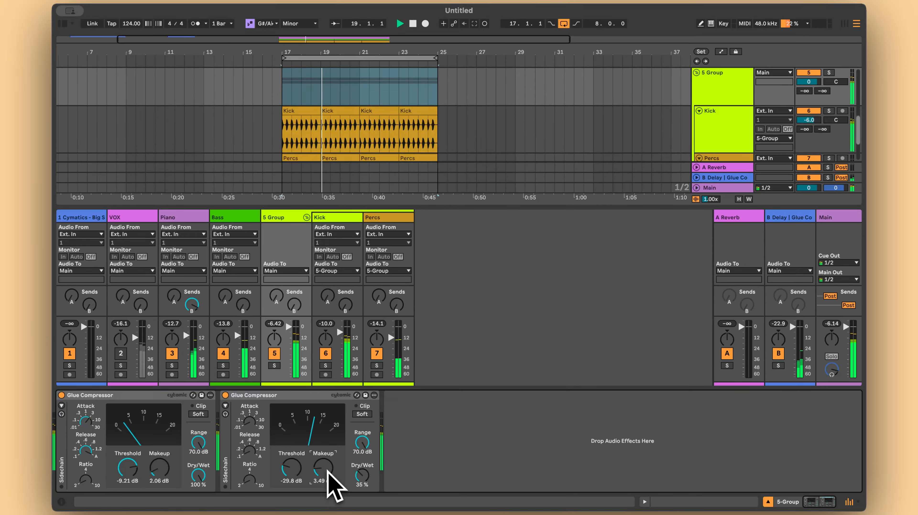
Switch the drum group's second Glue Compressor off and on to compare the full mix with and without it.
click(225, 395)
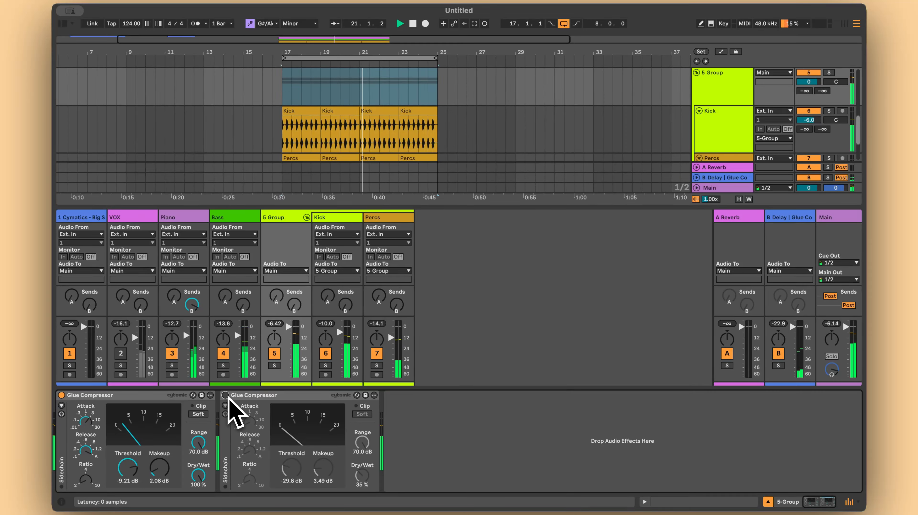
click(226, 396)
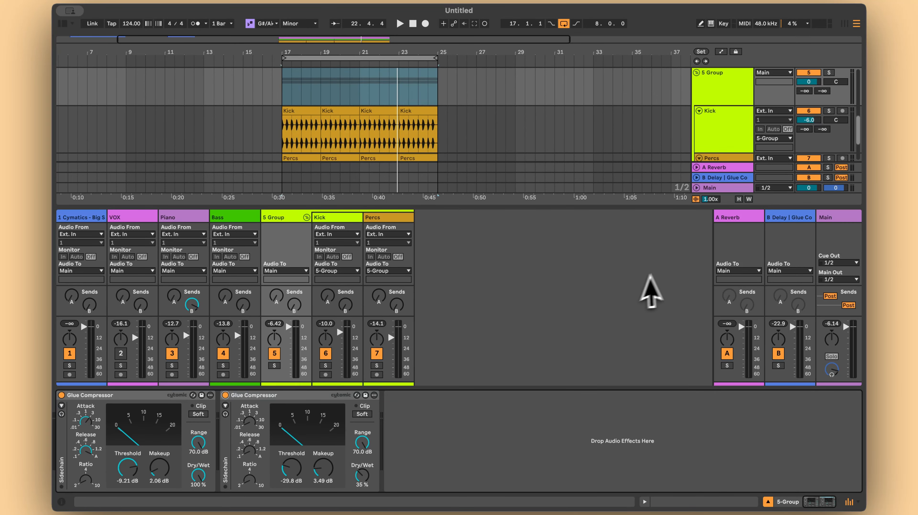
Switch on the Main track's Glue Compressor and lower its threshold to about -10.5 dB while the full mix plays.
click(732, 187)
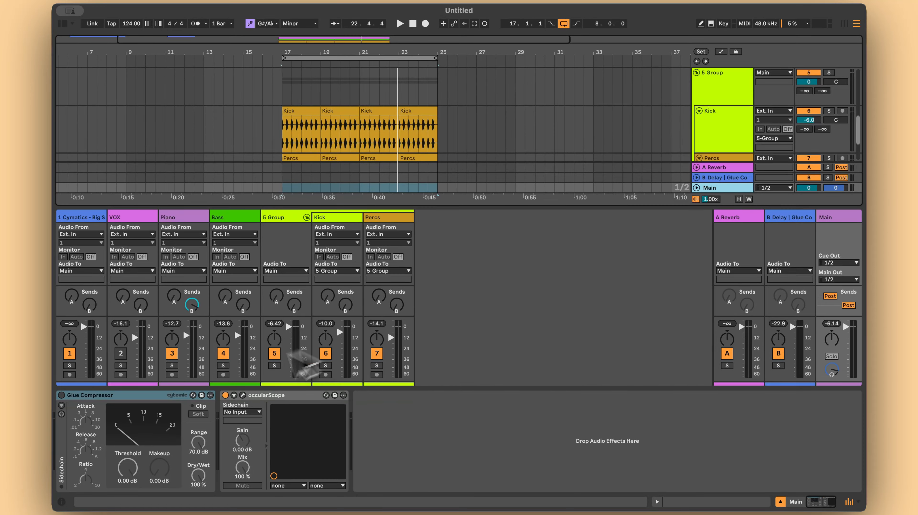
click(62, 395)
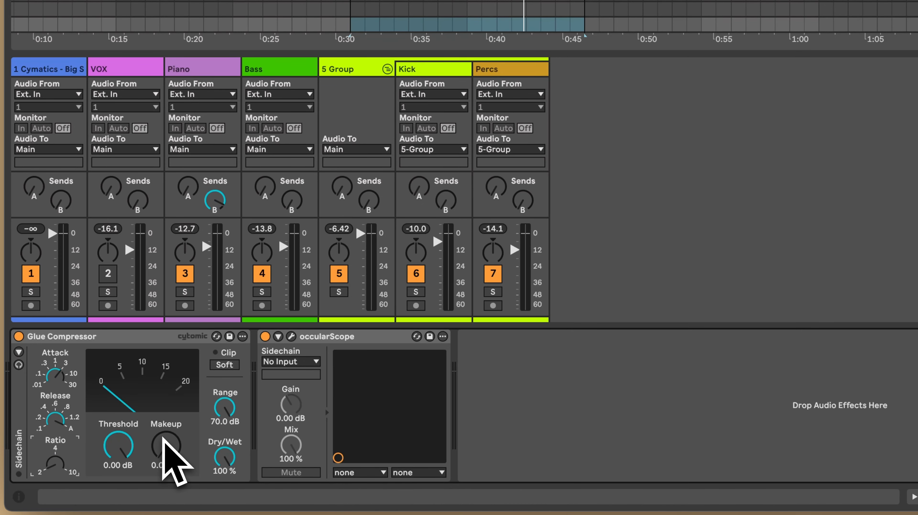
key(space)
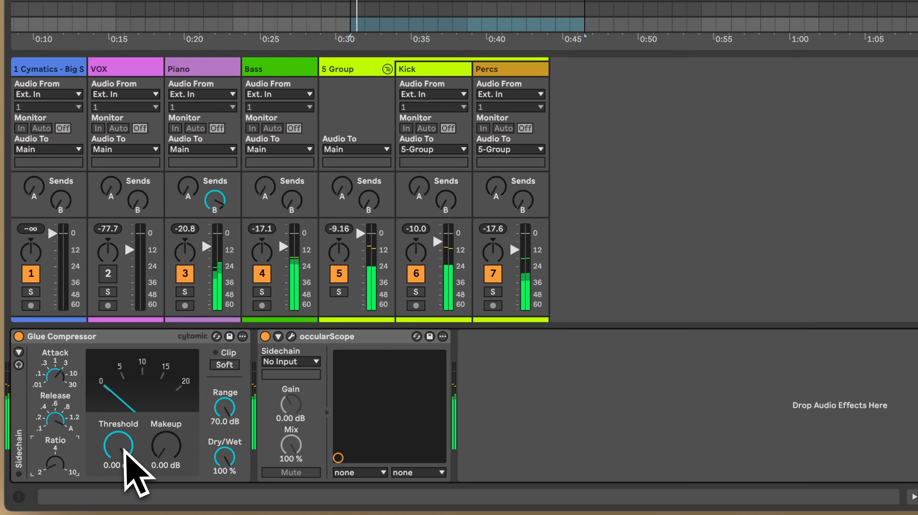
scroll(122, 449, down, 5)
scroll(123, 450, down, 5)
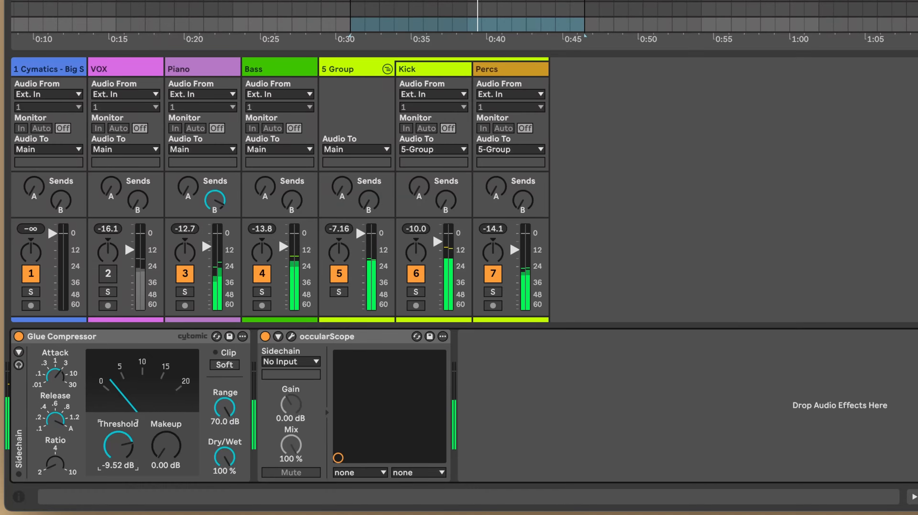
key(Down)
key(Down)
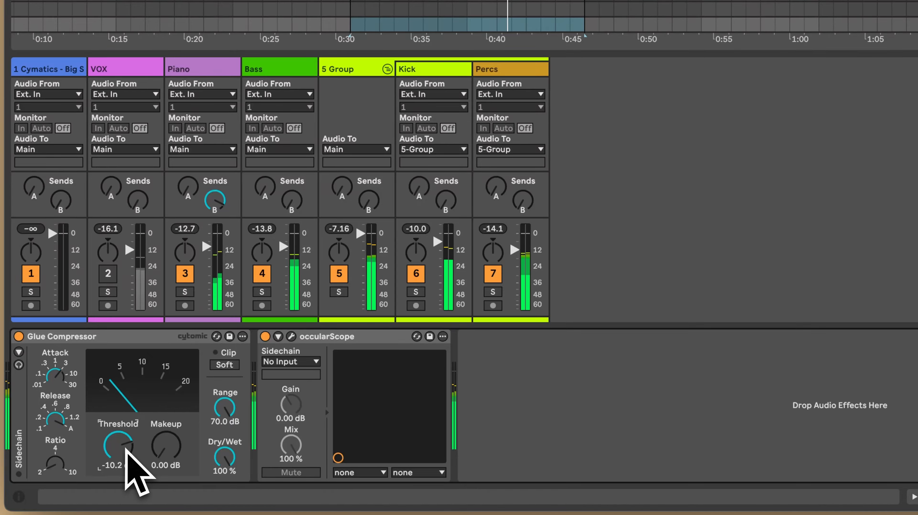
drag(126, 450, 127, 451)
Raise the Main compressor's makeup gain to 2.38 dB and switch the device off and on to compare.
click(171, 456)
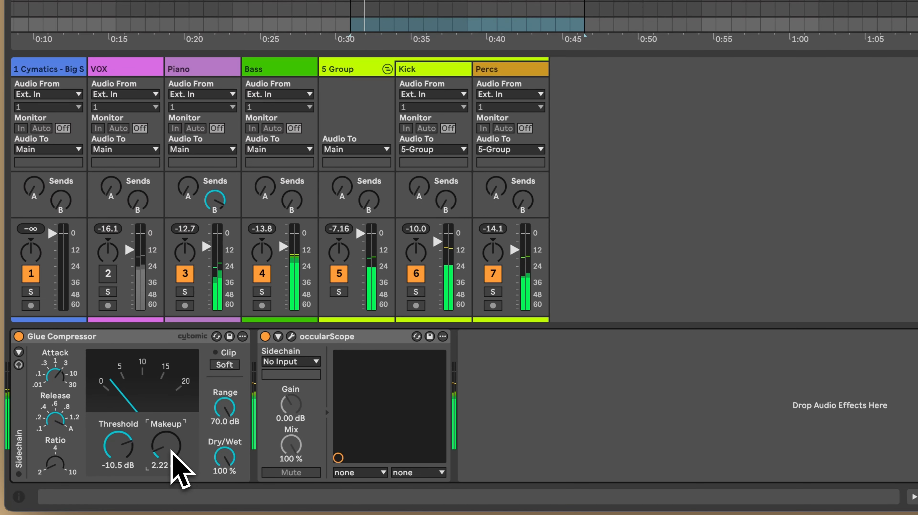
drag(171, 451, 171, 450)
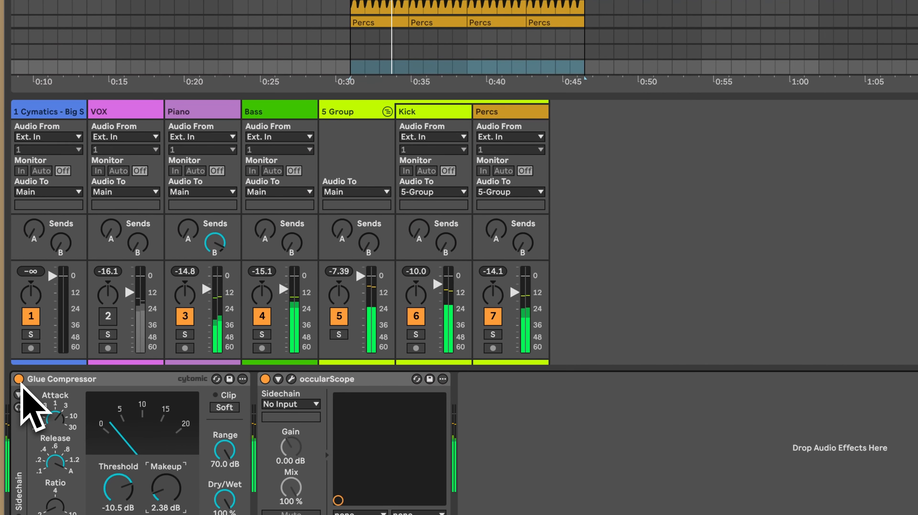
key(0)
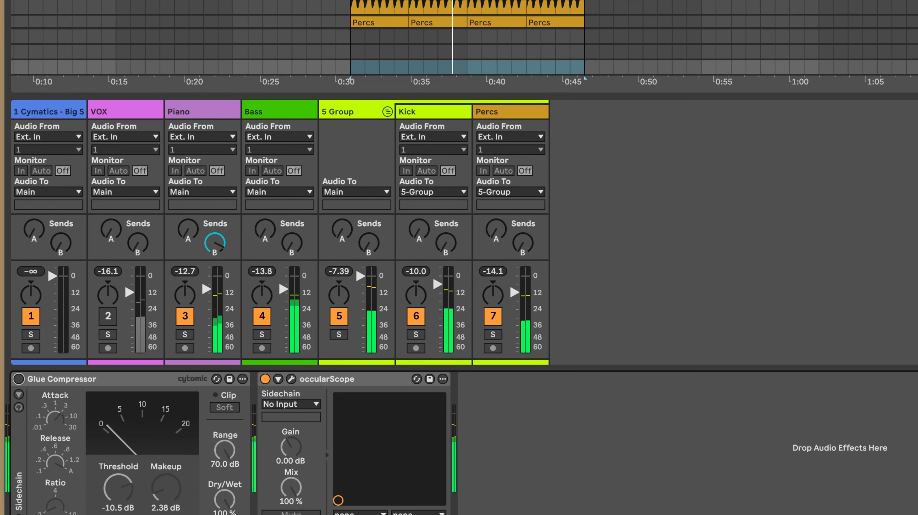
key(0)
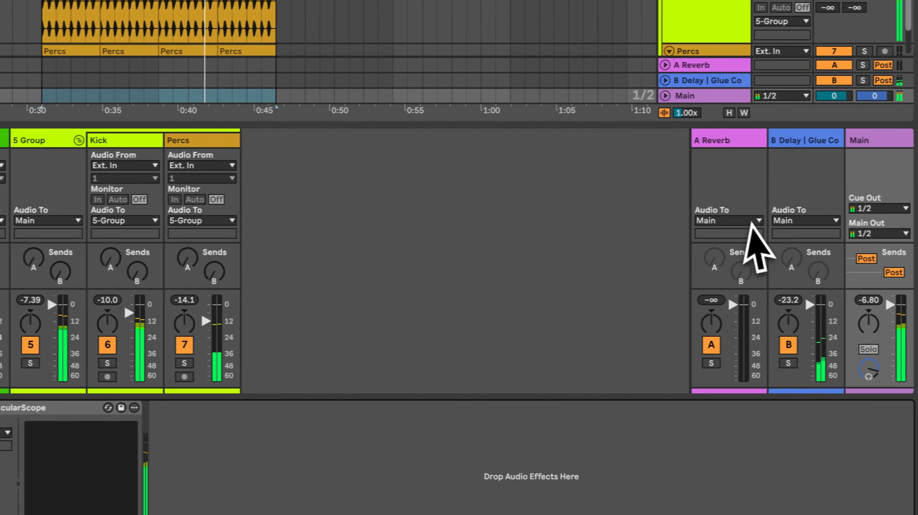
Reset the Main track's peak reading and compare the mix with its Glue Compressor off and on.
click(868, 300)
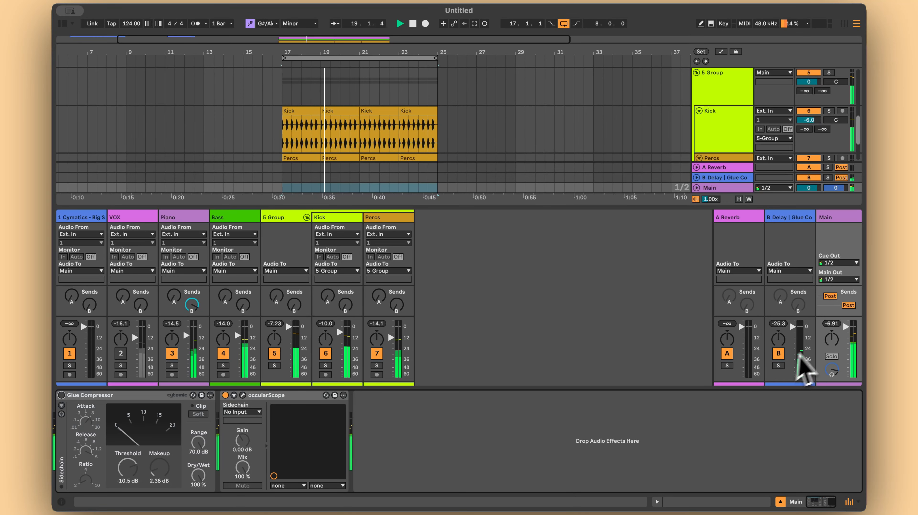
key(space)
click(62, 395)
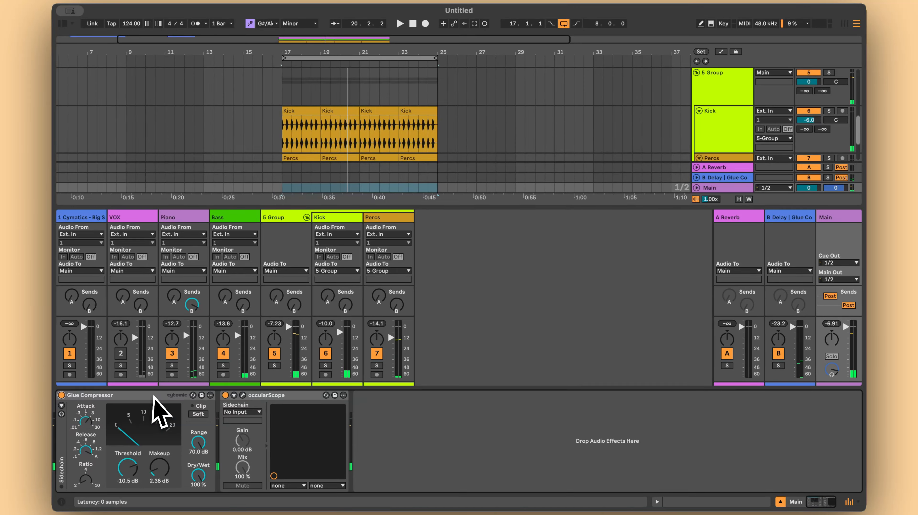
key(space)
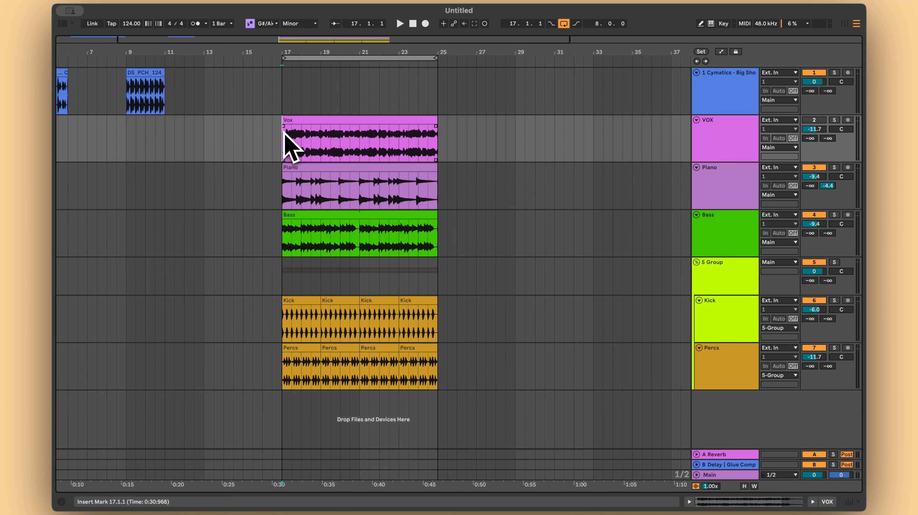
Select bars 17 to 25 across the Vox through Percs clips.
drag(284, 131, 442, 375)
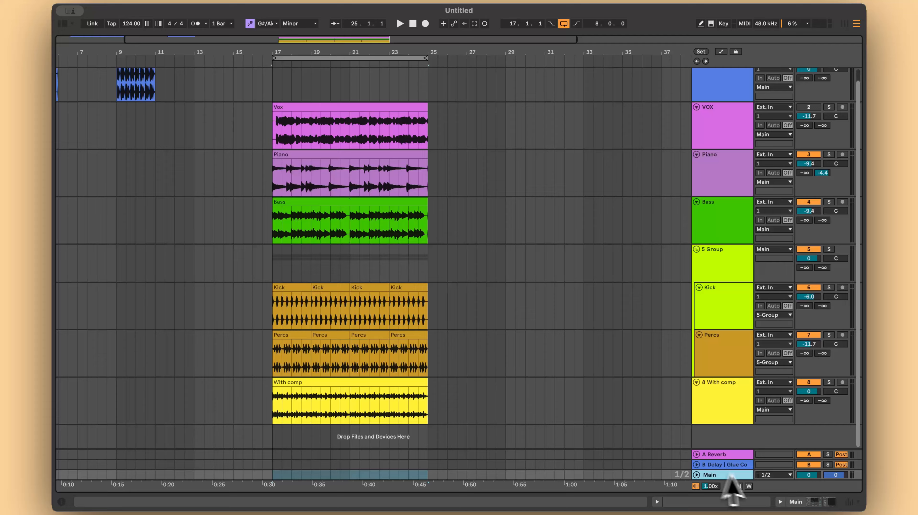
Show the Main track's devices and switch off its Glue Compressor.
click(735, 475)
double_click(735, 474)
click(62, 397)
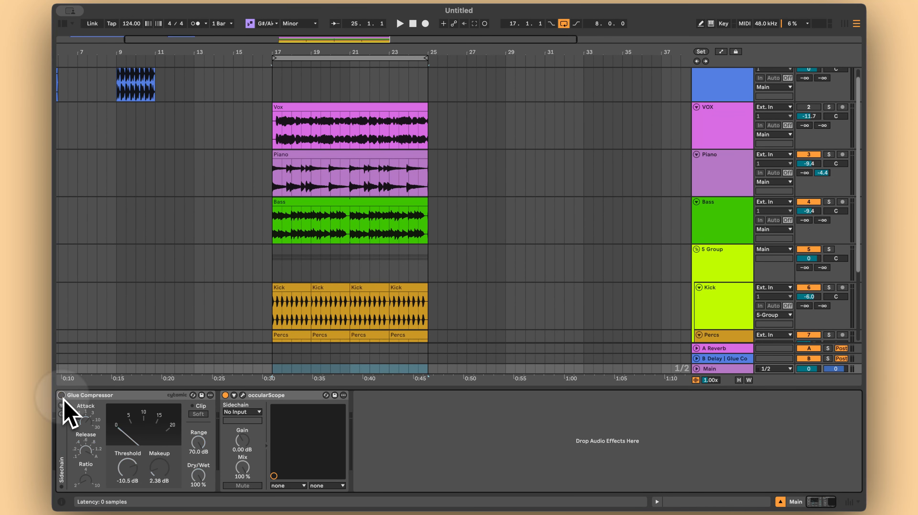
Select the With comp clip, play its track soloed, and unsolo and mute the track.
scroll(327, 280, down, 5)
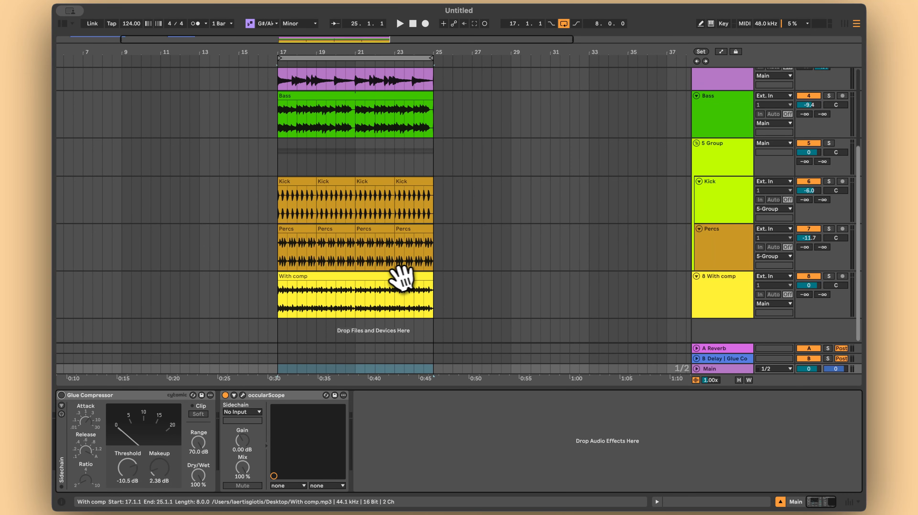
click(400, 278)
key(space)
click(829, 277)
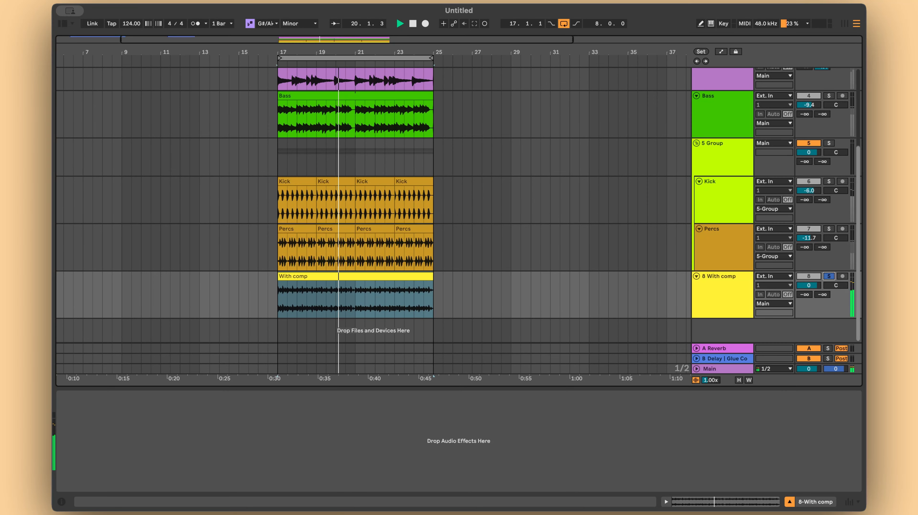
click(829, 276)
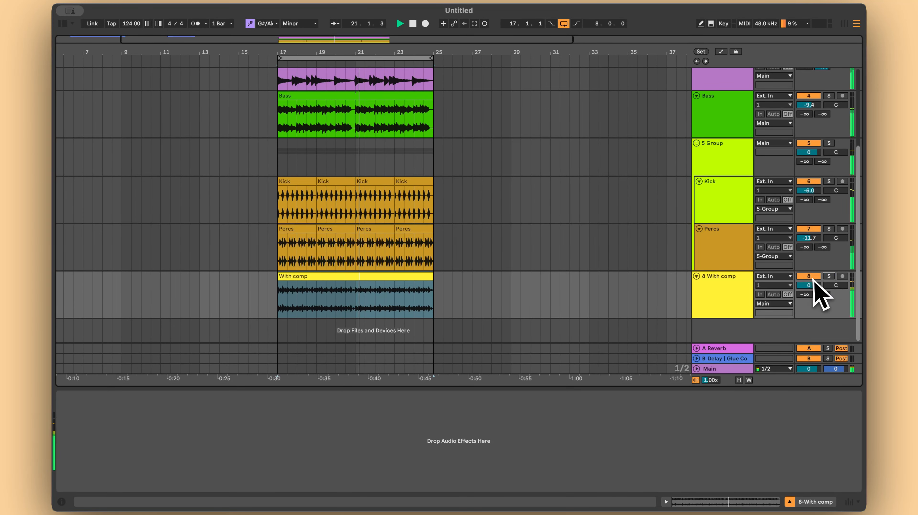
click(810, 278)
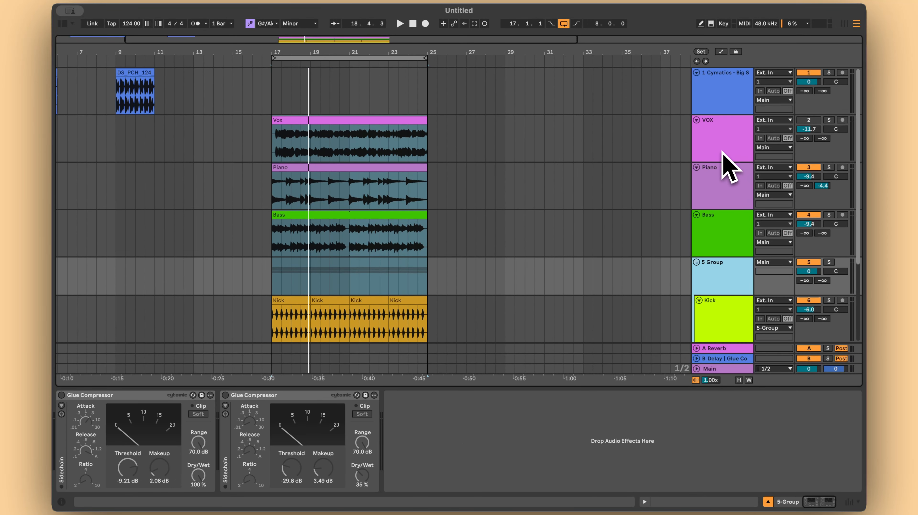
Group the VOX, Piano and Bass tracks together with the drum group and fold the new group.
shift+click(722, 136)
right_click(723, 136)
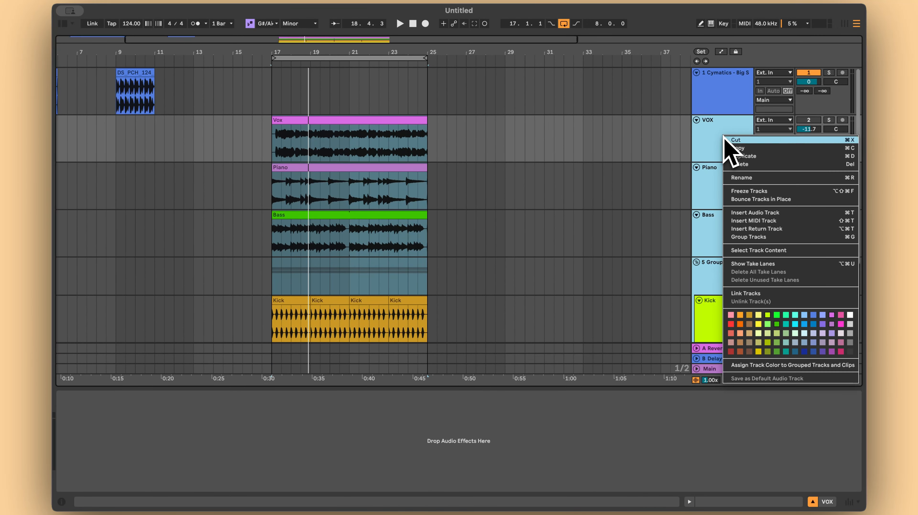
click(757, 237)
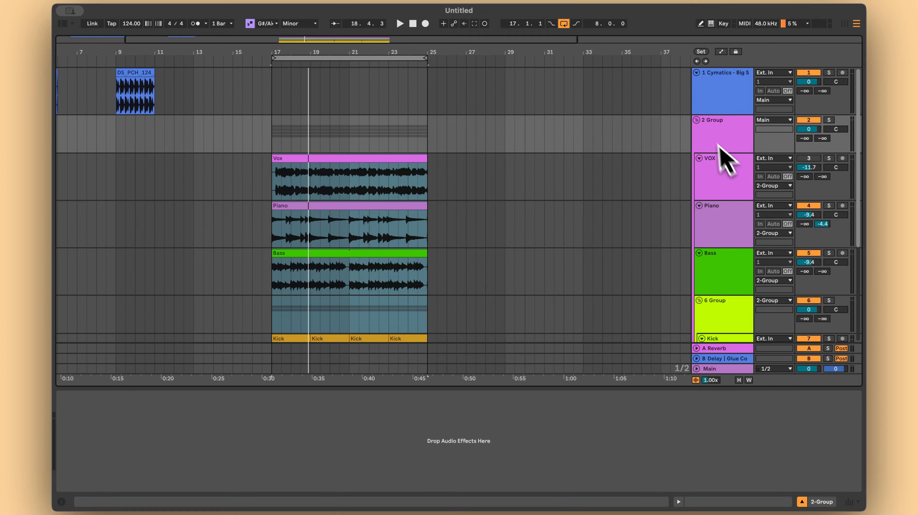
click(696, 120)
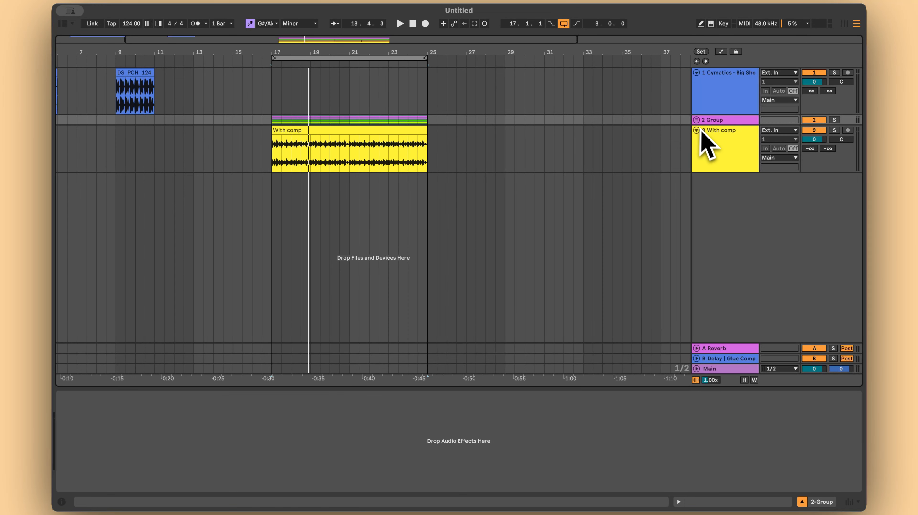
Rename the folded track group as With Comp.
click(721, 120)
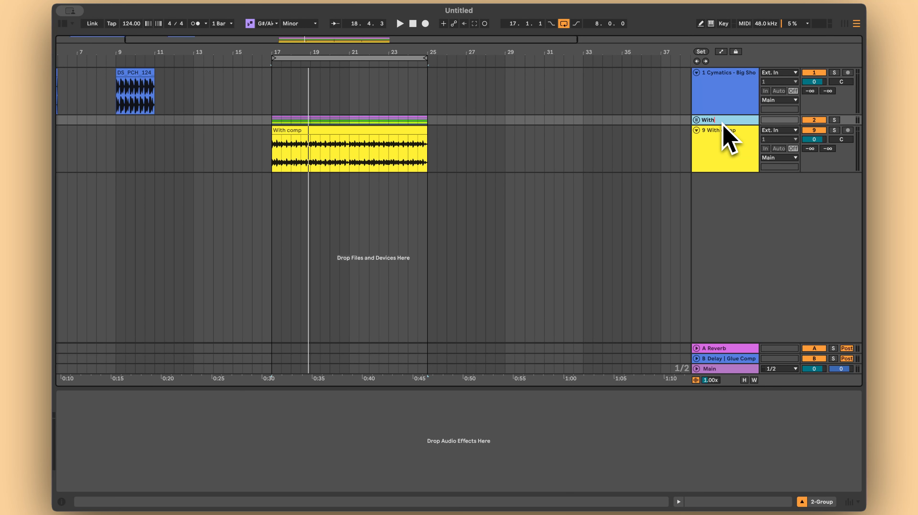
text(Comp)
click(733, 147)
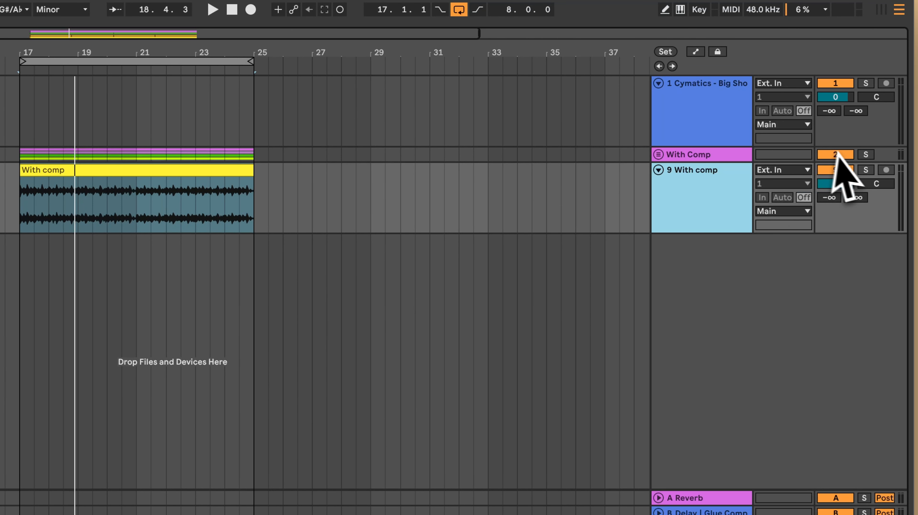
Play the loop and alternate the solo between the With Comp group and the yellow With comp audio track.
click(865, 155)
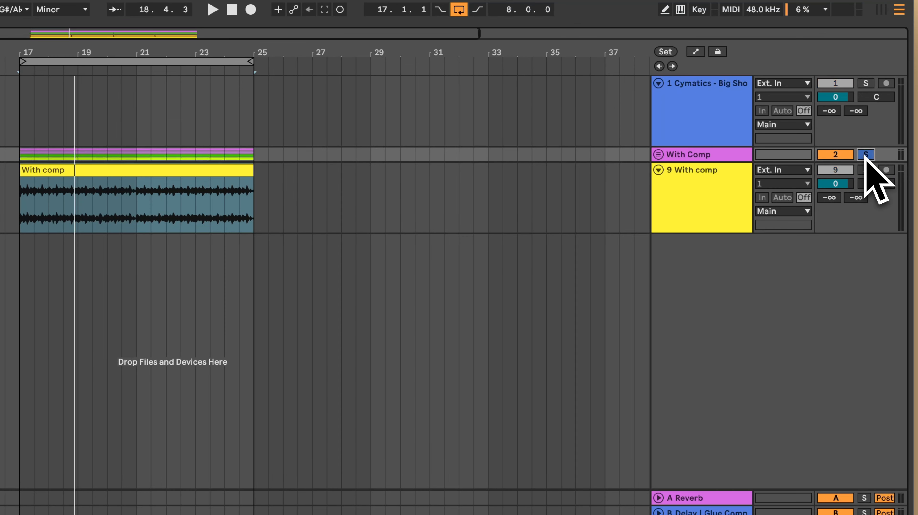
key(space)
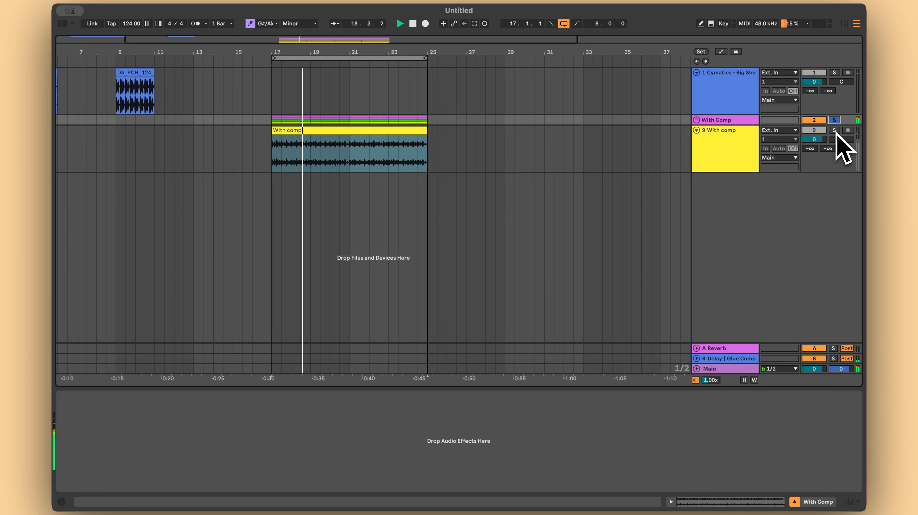
click(835, 131)
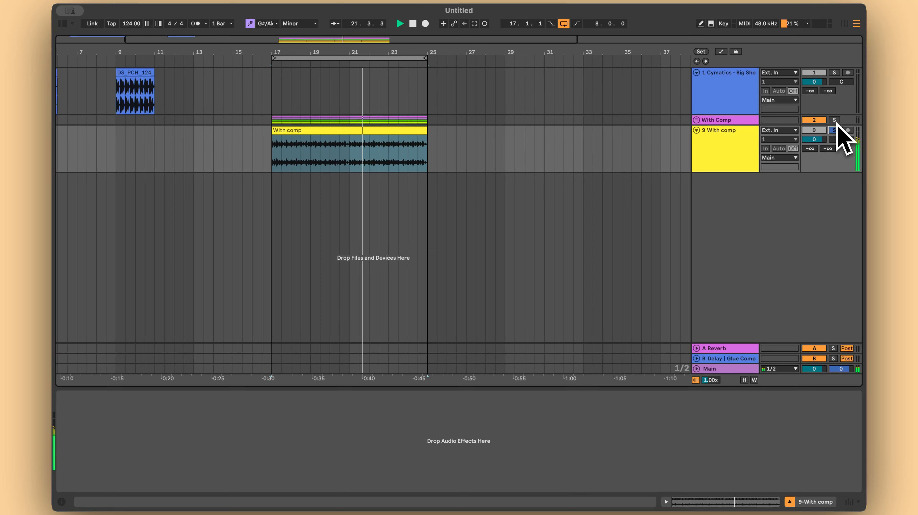
click(835, 121)
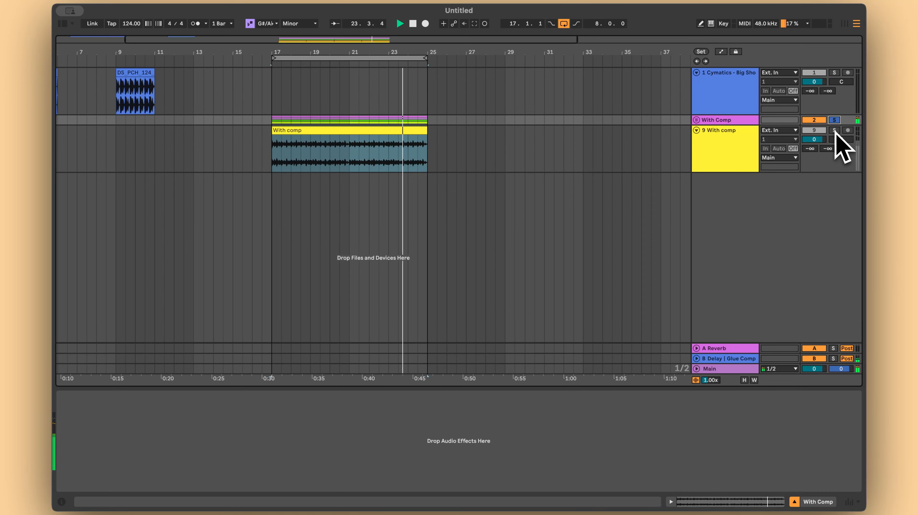
Unfold the With Comp group and collapse its VOX, Piano, Bass, Kick and Percs tracks.
click(697, 120)
click(699, 158)
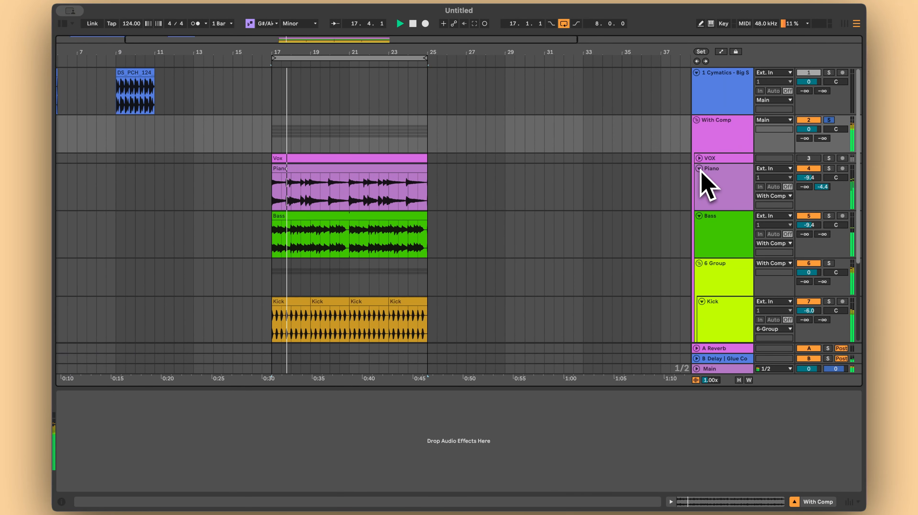
click(699, 168)
click(699, 178)
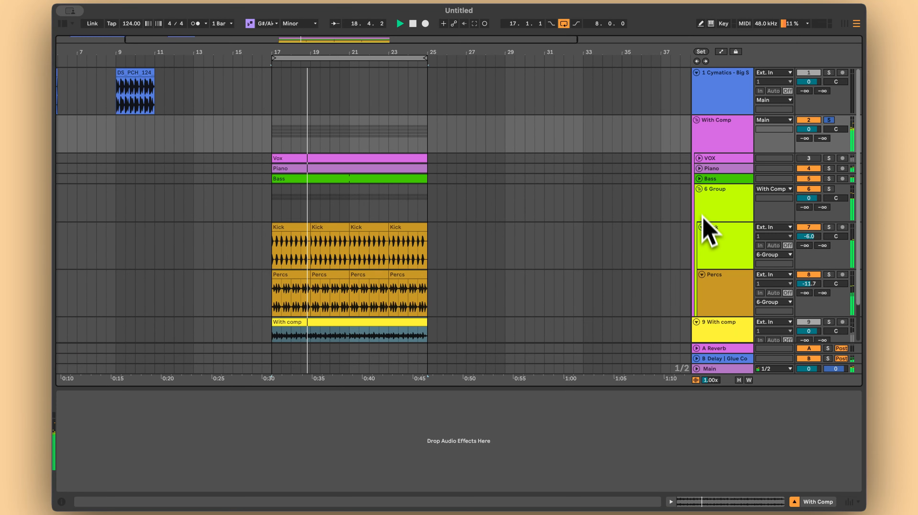
click(702, 227)
click(702, 237)
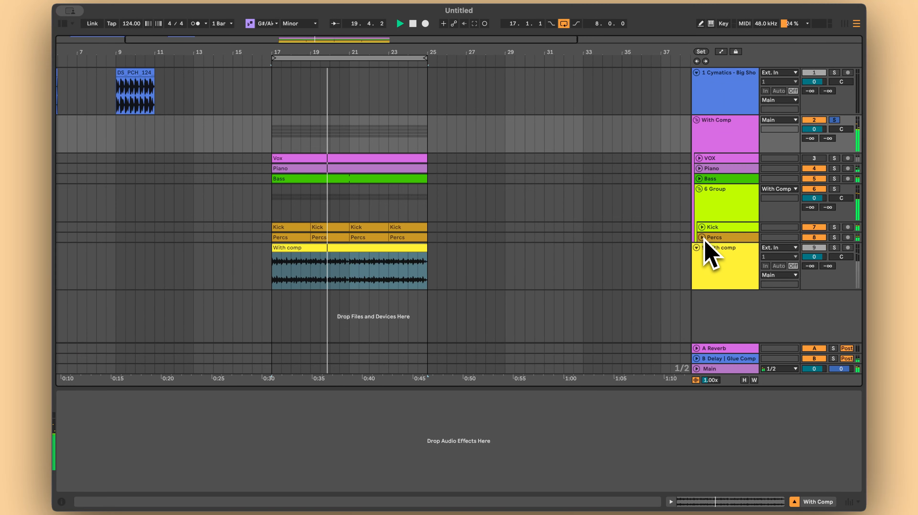
Compare the rendered With comp audio with the unfolded track group by soloing each in turn, ending on the audio track.
click(835, 248)
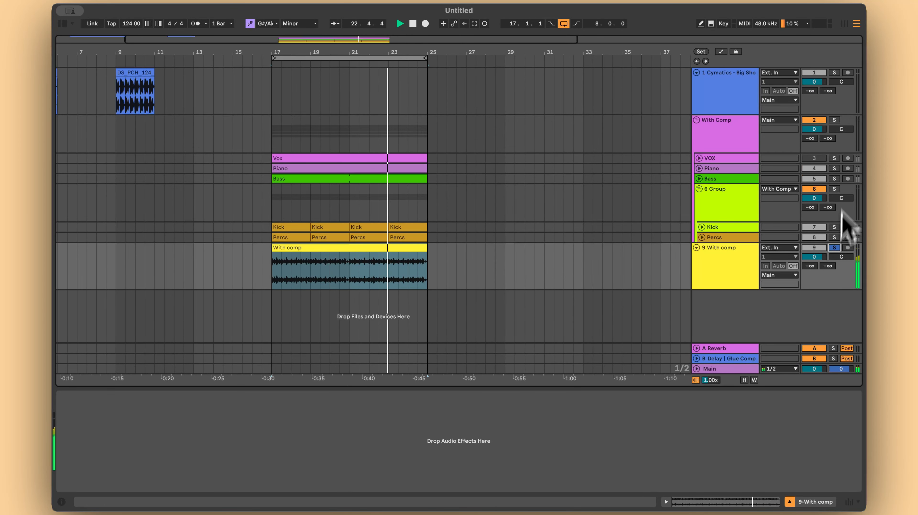
click(836, 121)
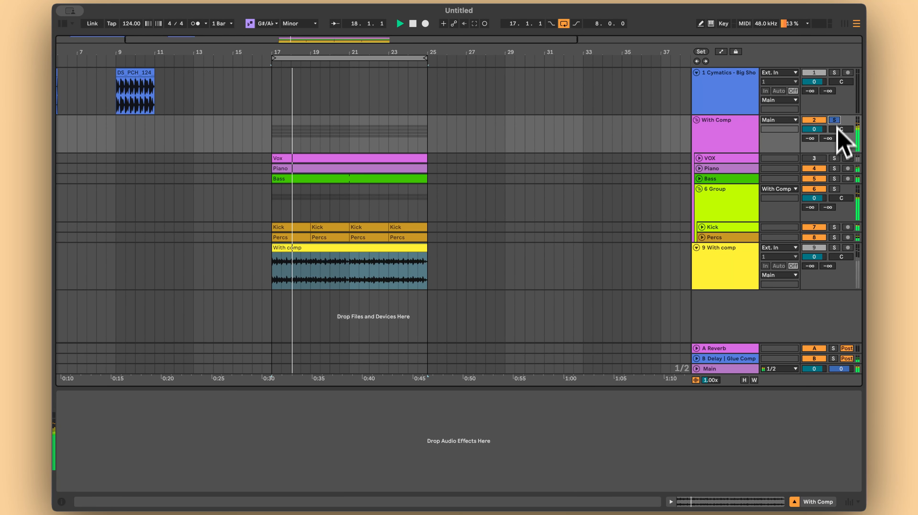
click(834, 248)
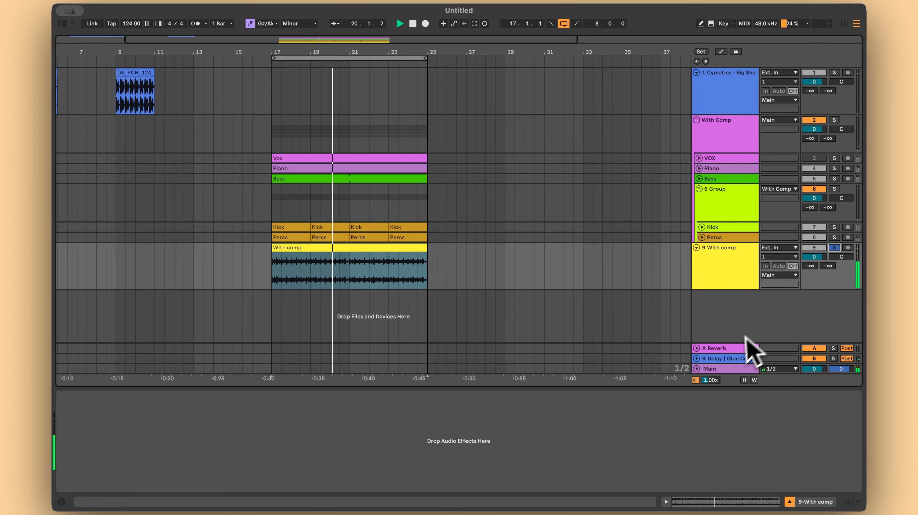
Show the mixer and play the loop with the With comp audio track soloed, then unsoloed, resetting the Main peak meter to compare levels.
click(847, 502)
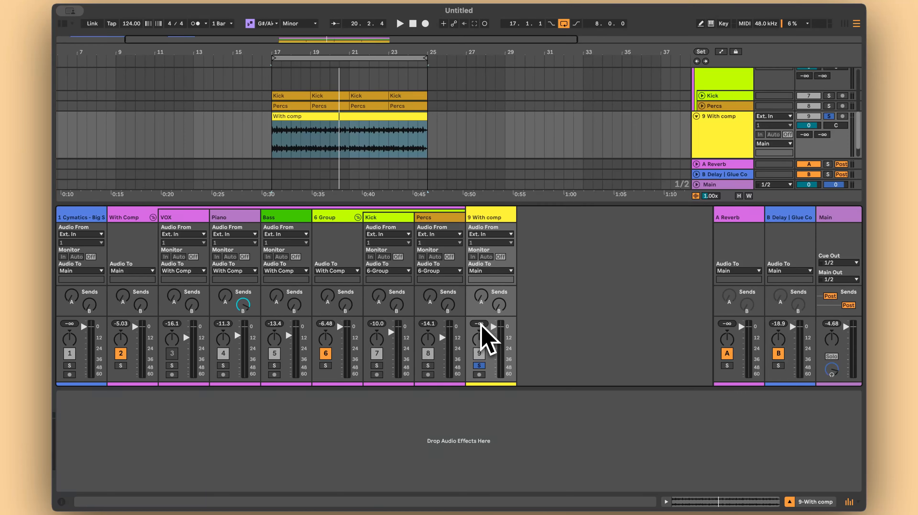
key(space)
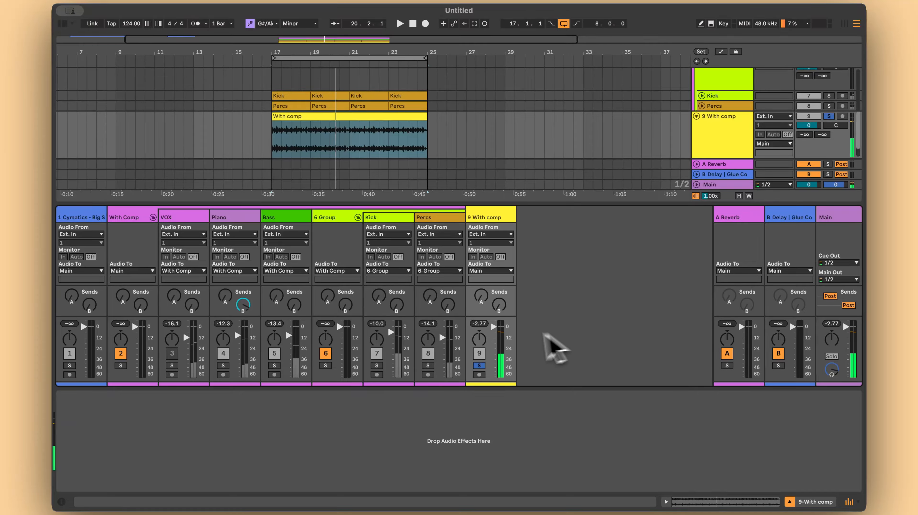
click(828, 115)
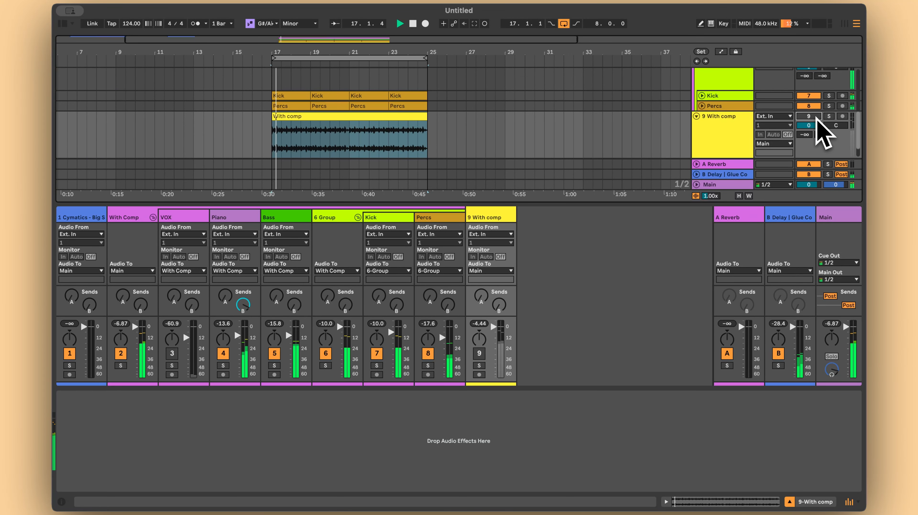
click(832, 324)
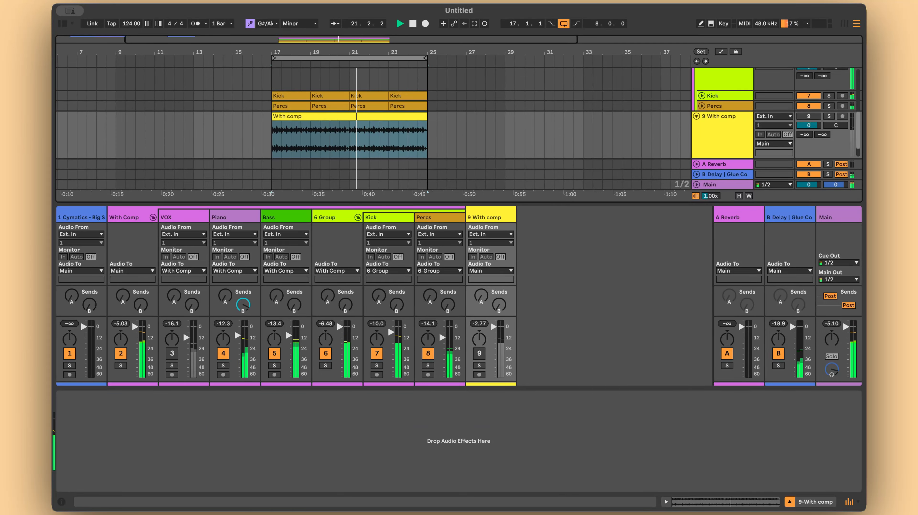
key(space)
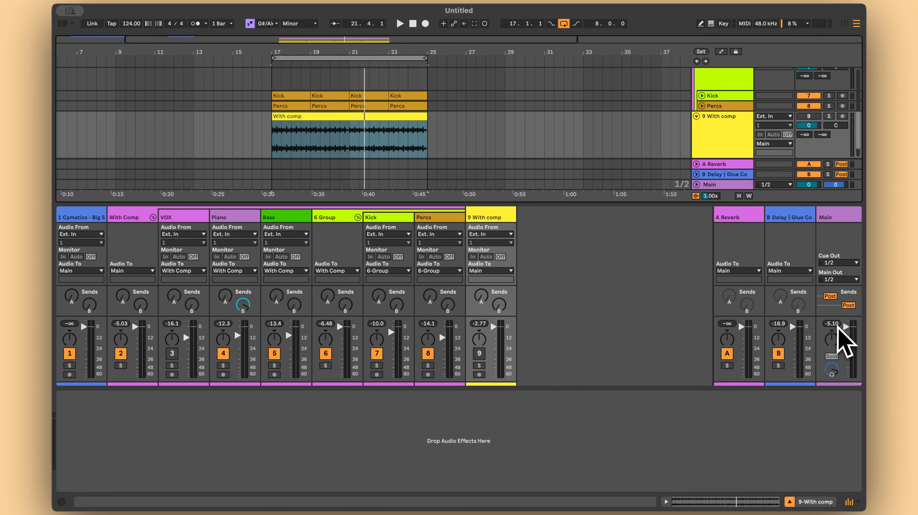
Select the yellow With comp audio track and solo it again.
click(736, 134)
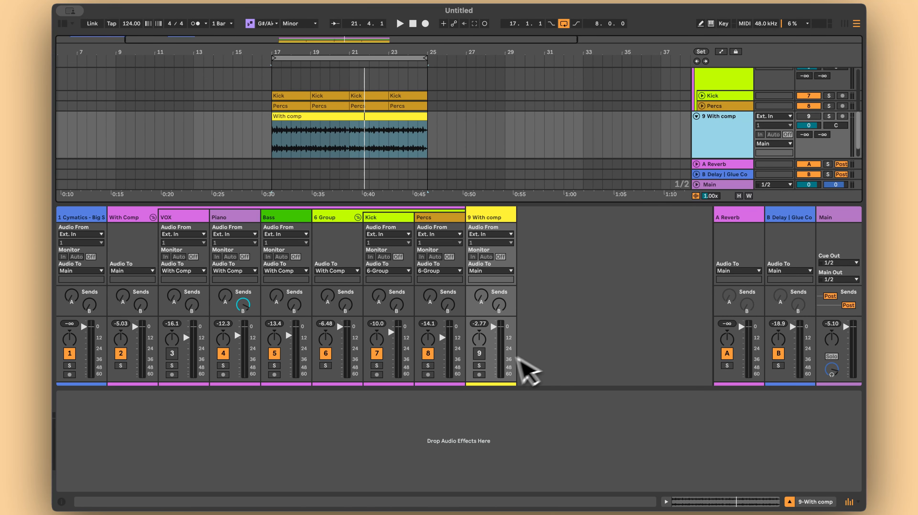
click(482, 366)
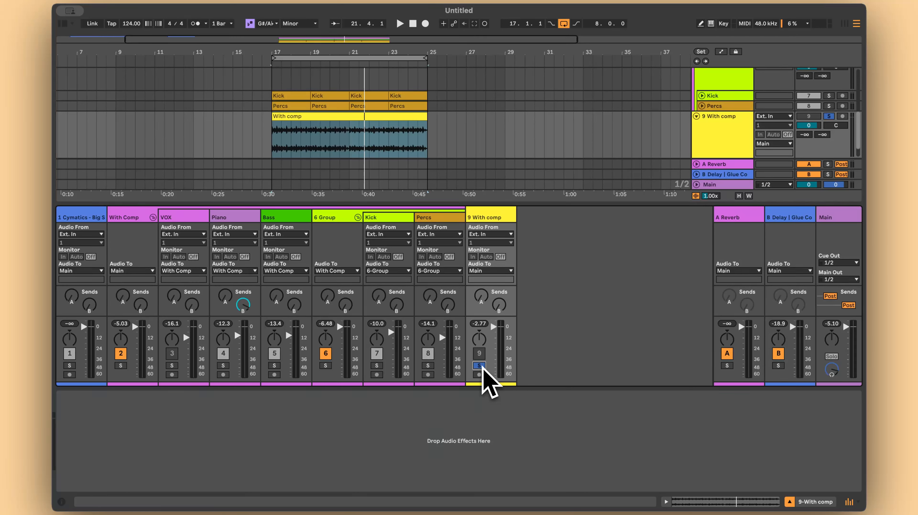